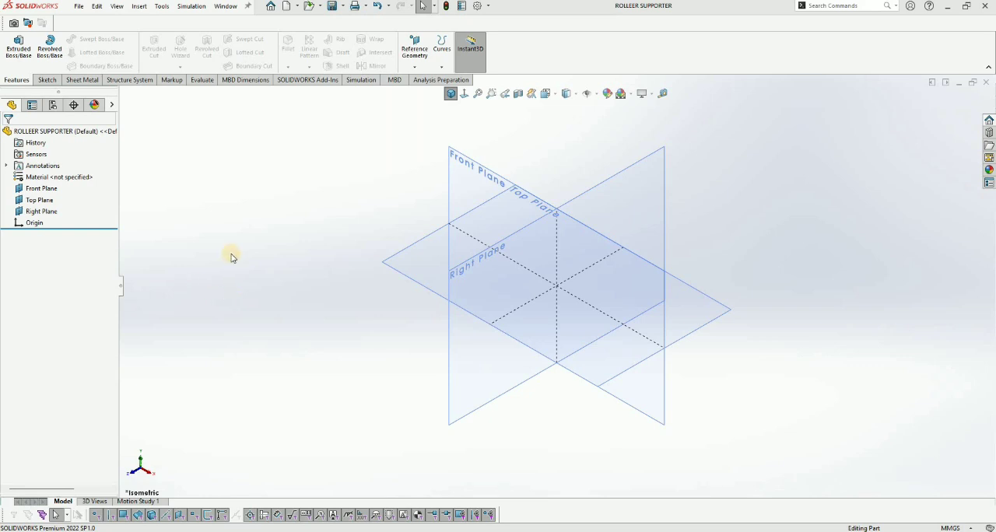
Step: Sketch a circle centred on the origin on the Front Plane and set its diameter to 105 mm
click(41, 189)
click(89, 39)
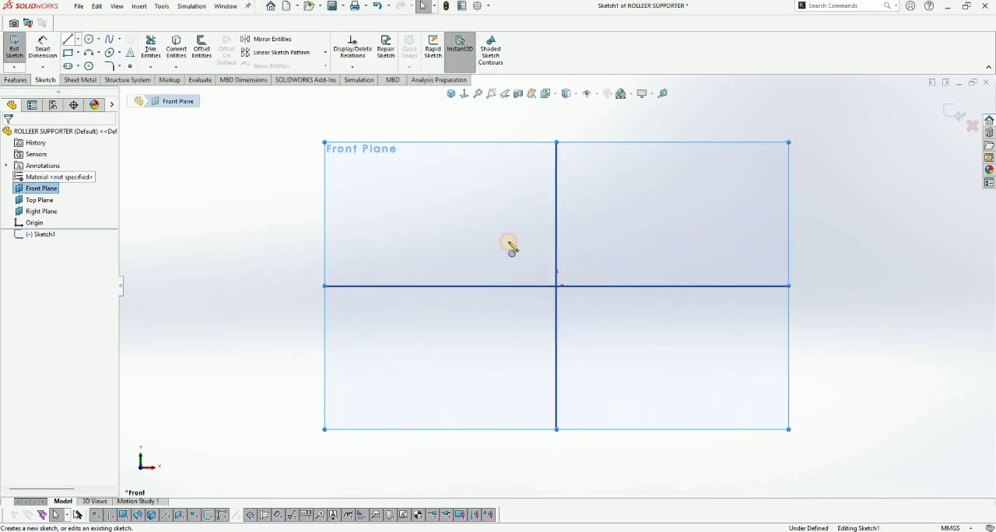
click(556, 286)
click(603, 319)
click(600, 246)
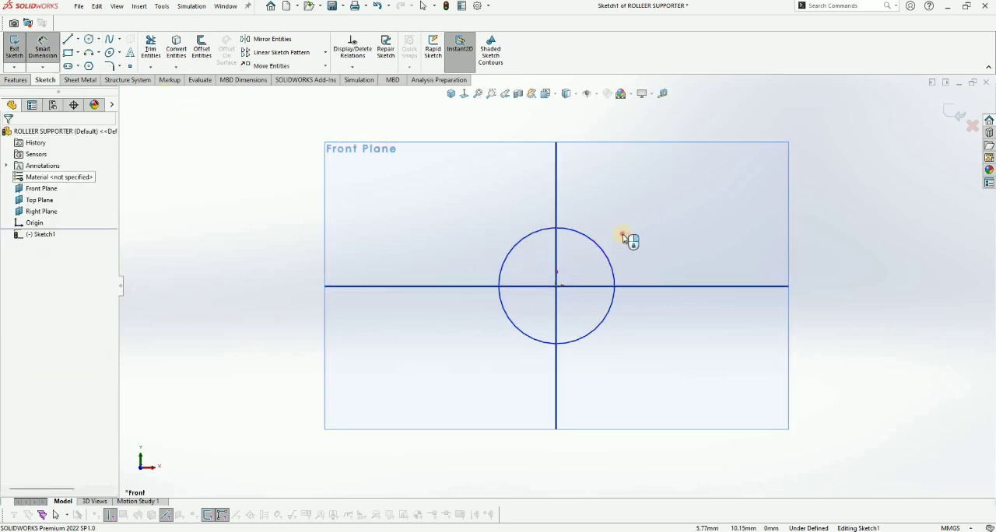
click(620, 233)
text(105)
key(Return)
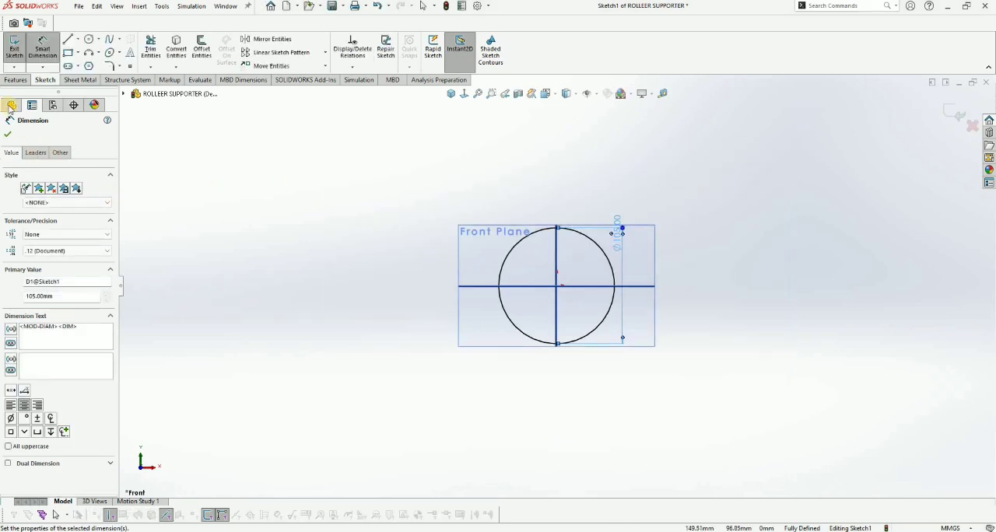
Step: Extrude the circle 155 mm with the Mid Plane end condition and show the cylinder in isometric view
click(16, 80)
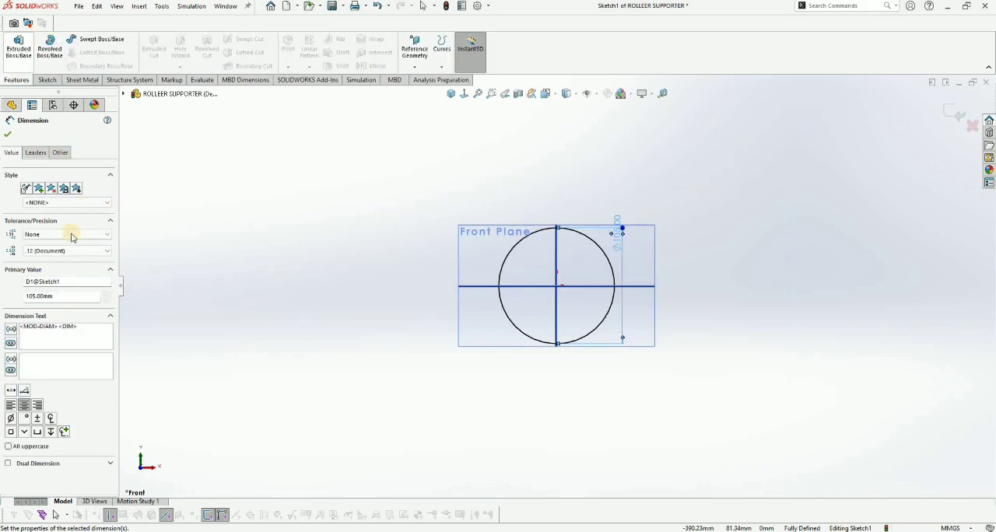
click(19, 46)
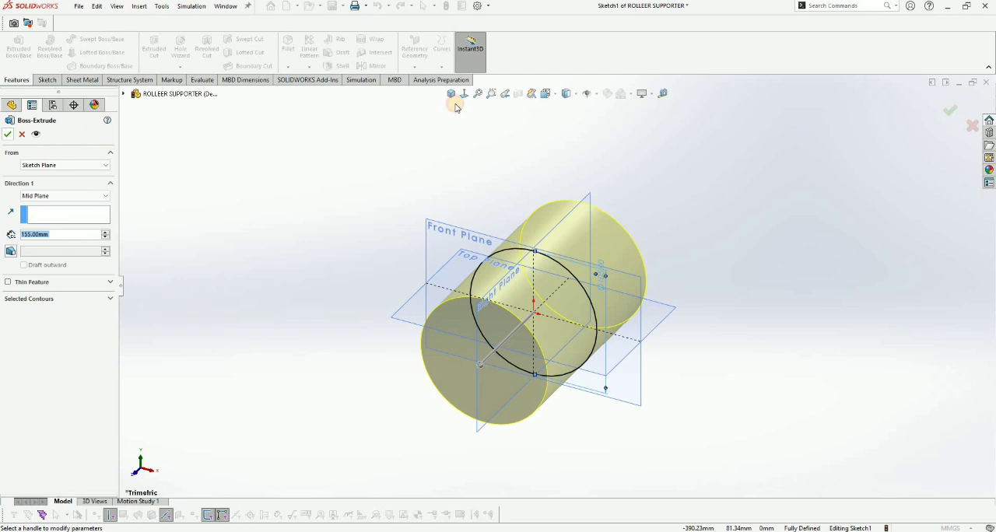
right_click(495, 143)
key(ctrl+7)
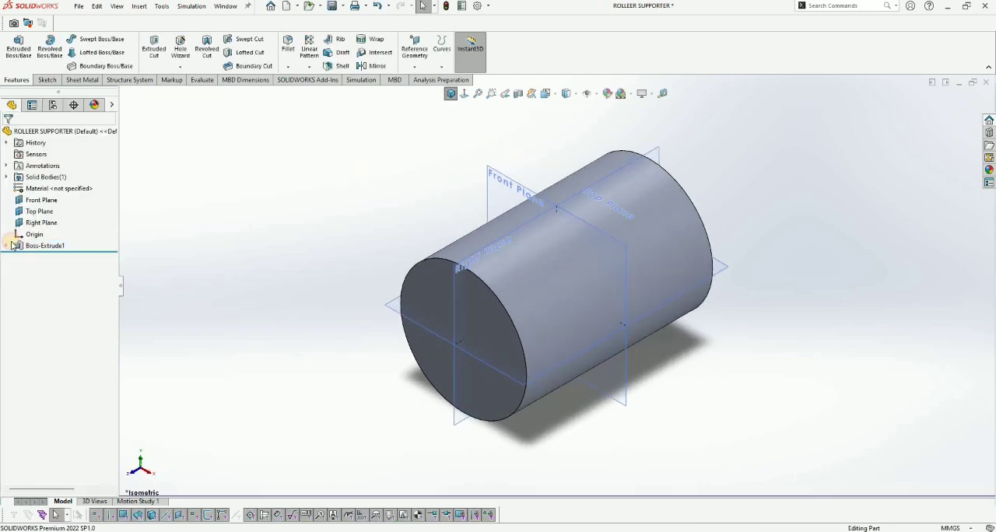
Step: Hide the Front, Top and Right reference planes
click(54, 200)
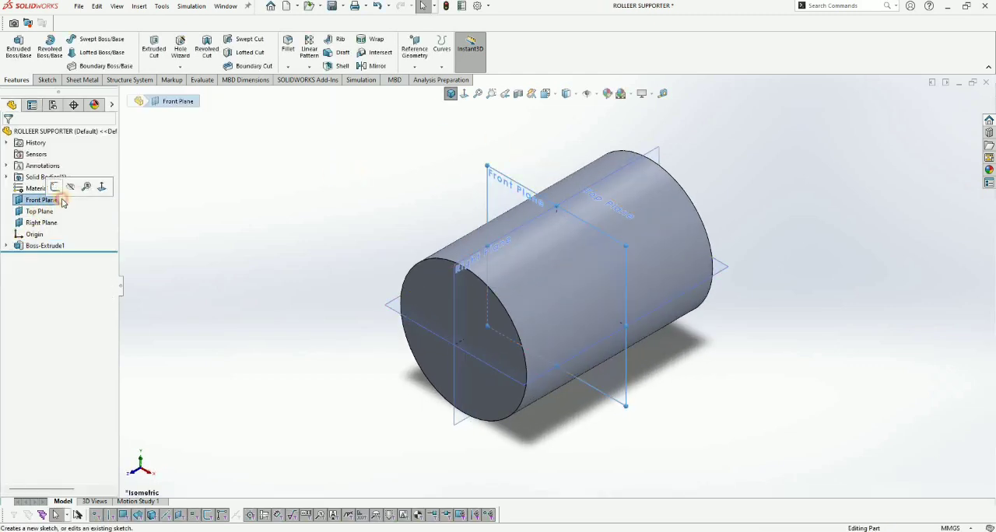
click(55, 211)
click(64, 196)
click(57, 220)
click(78, 201)
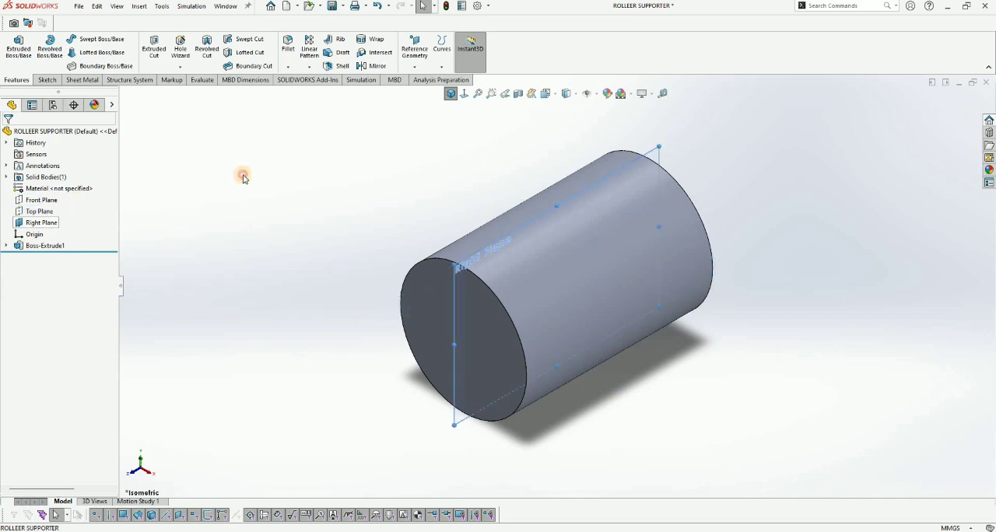
Step: Reopen the cylinder extrusion's definition to check its depth and end condition, and accept it as it is
click(47, 245)
click(65, 215)
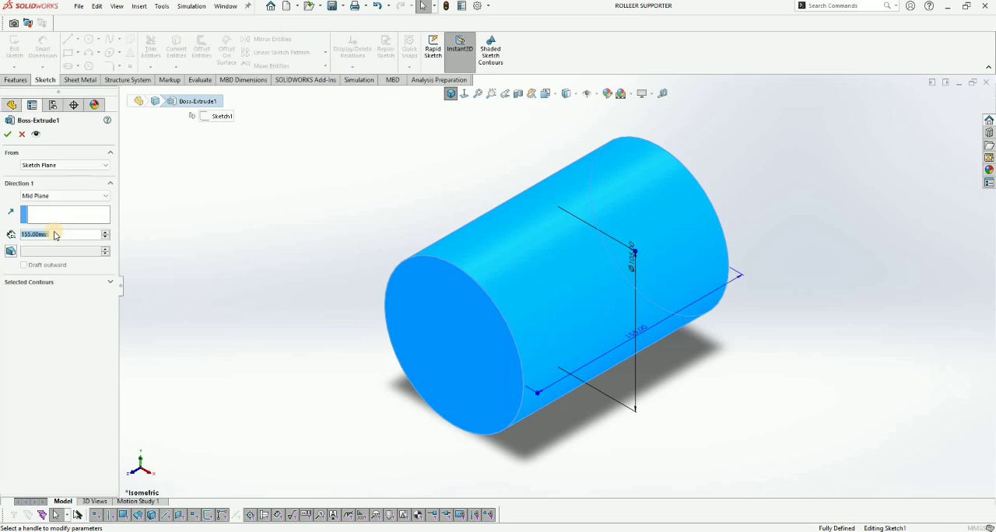
click(206, 215)
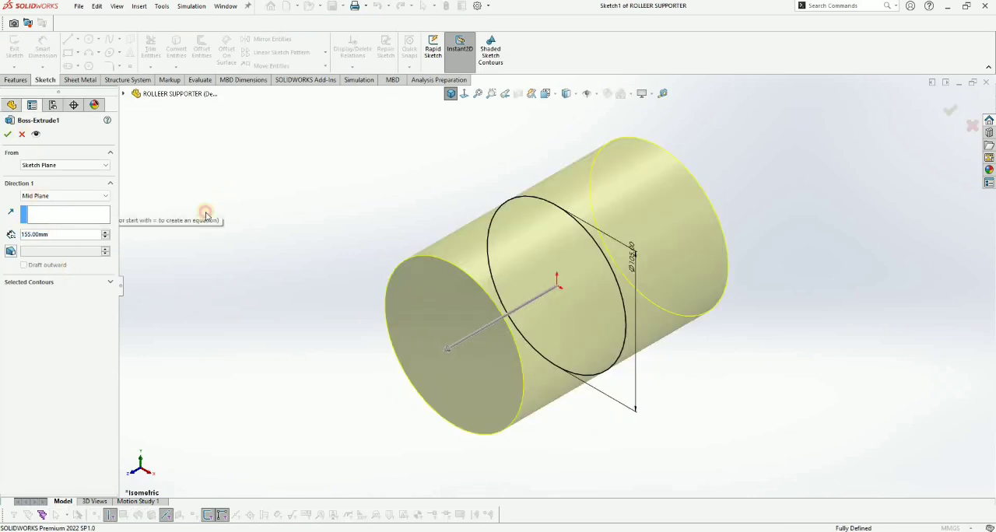
key(Return)
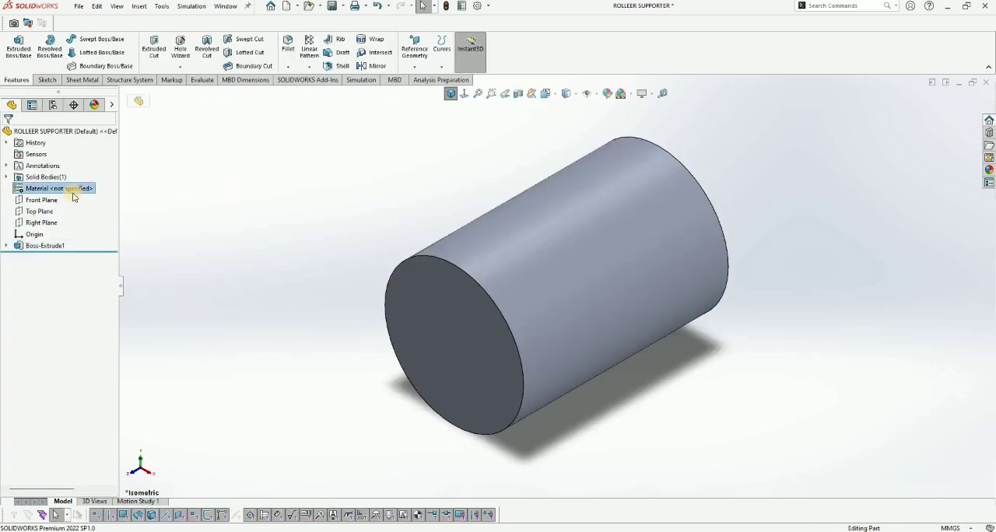
Step: Assign Plain Carbon Steel as the part's material and save the part
right_click(44, 189)
click(93, 234)
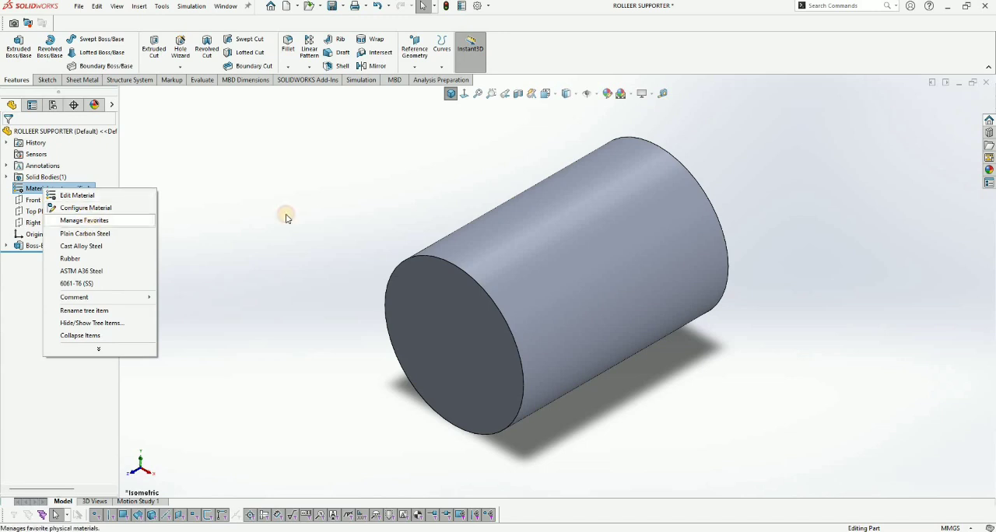
key(ctrl+s)
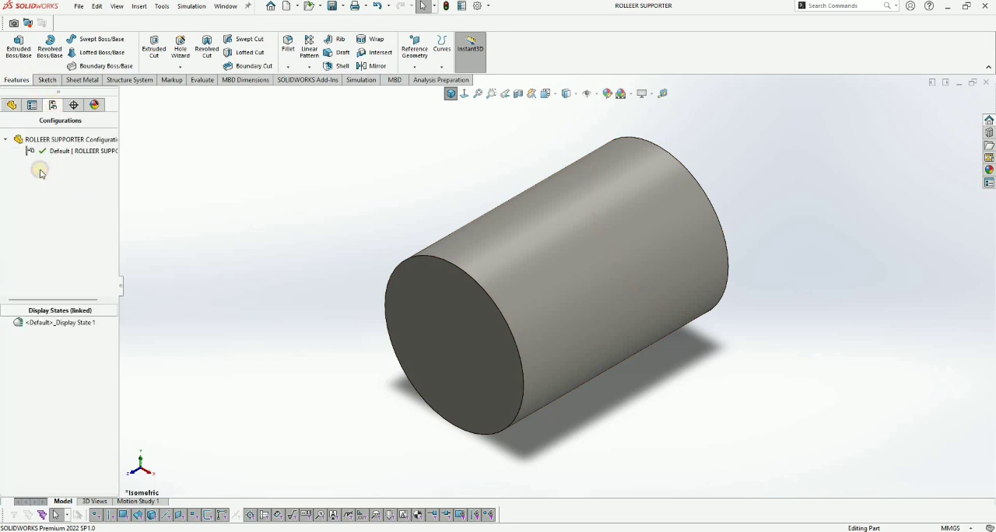
Step: Add a new configuration named TURNING to the part
right_click(41, 174)
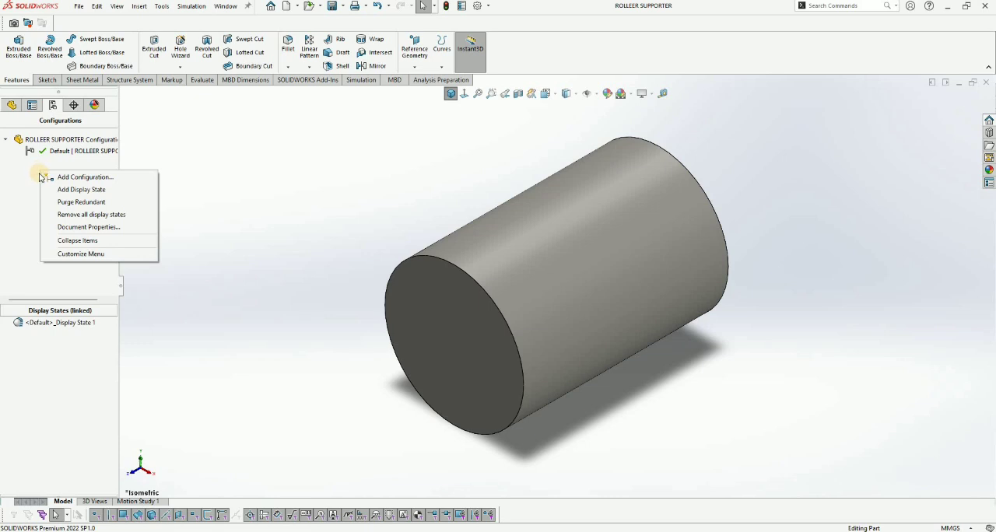
click(56, 177)
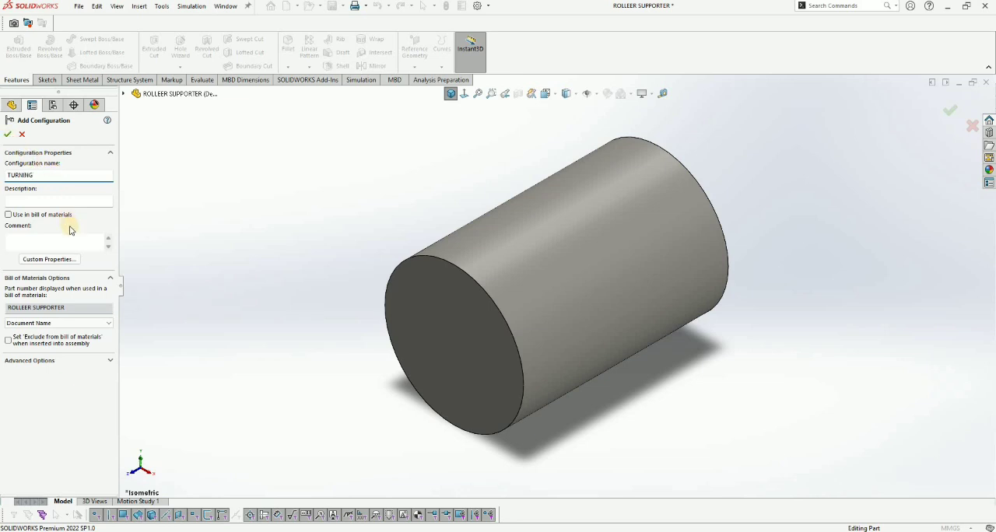
key(Return)
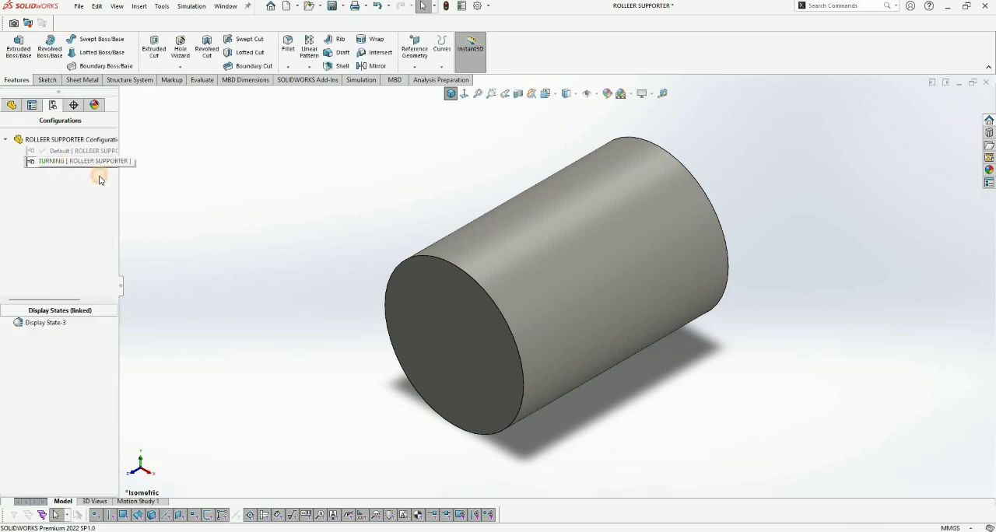
click(231, 180)
Step: Start a sketch on the Top Plane and draw a vertical centerline along the cylinder's axis between its two end faces
click(11, 105)
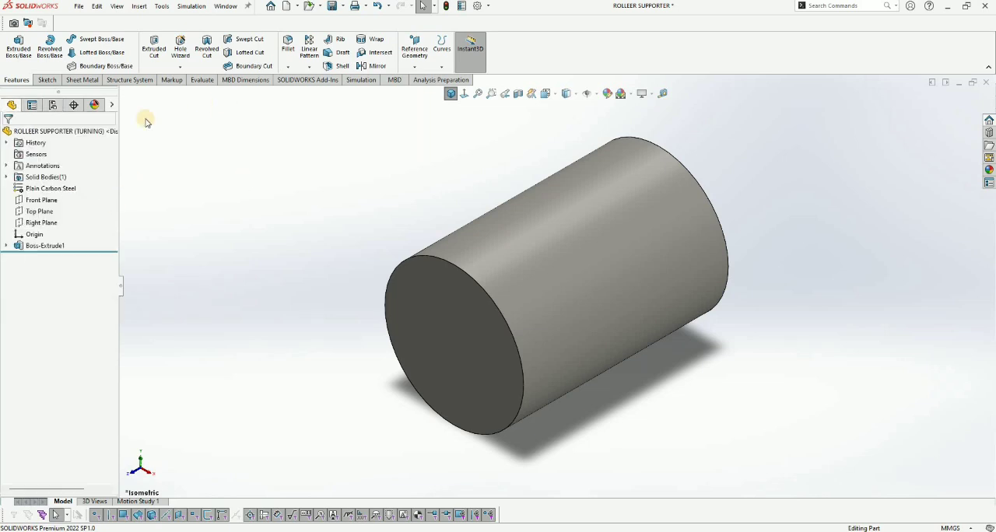
click(39, 211)
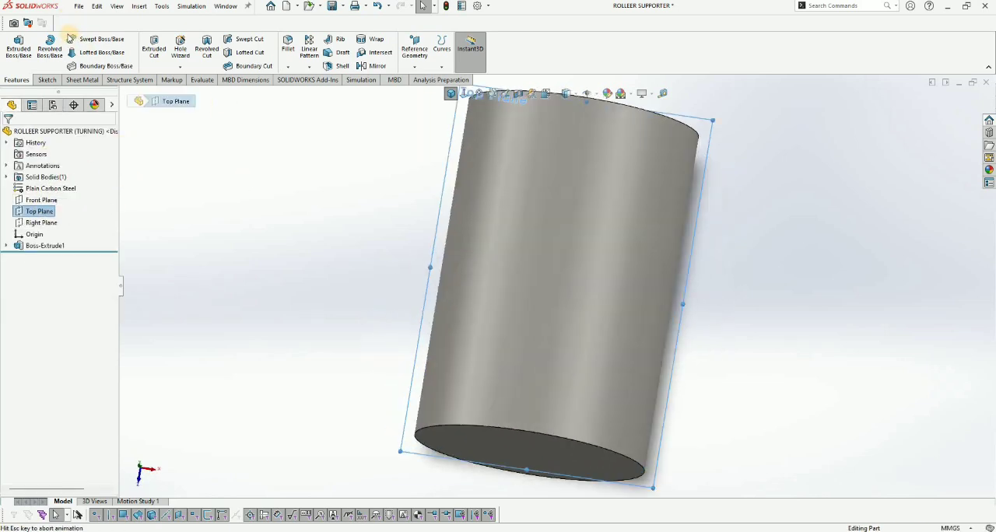
click(70, 40)
click(78, 41)
click(85, 64)
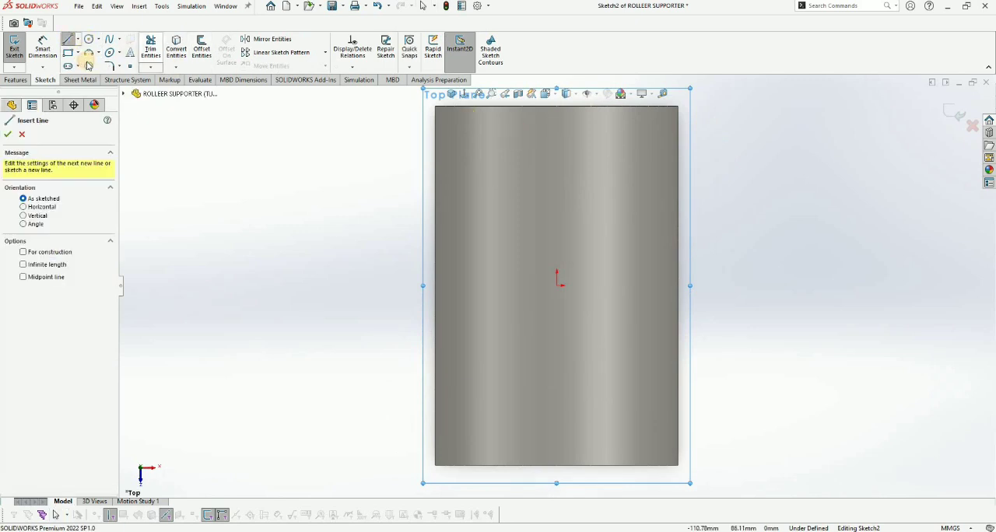
click(555, 106)
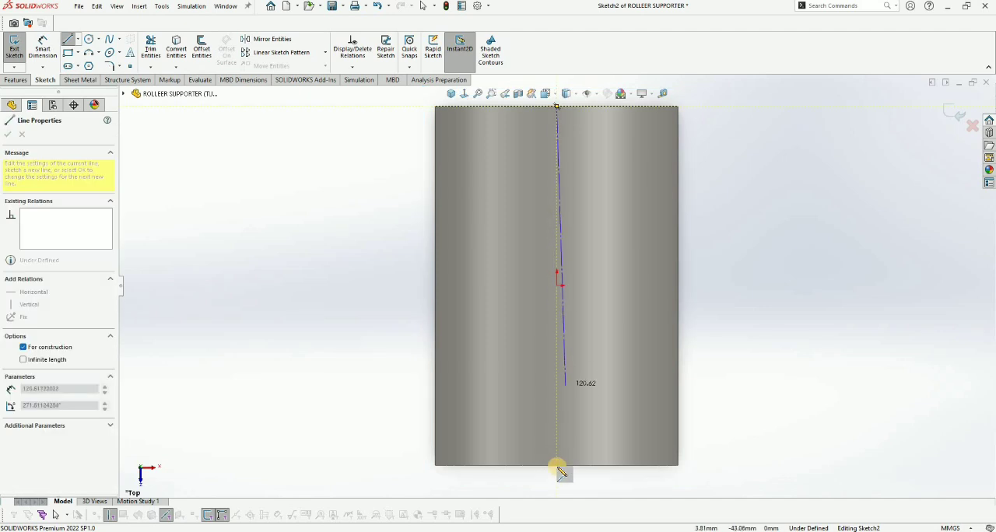
click(556, 465)
Step: Draw a closed C-shaped line profile from the centerline, following the cylinder's outer edges, with an inner vertical line about 140 mm long
click(78, 40)
click(85, 52)
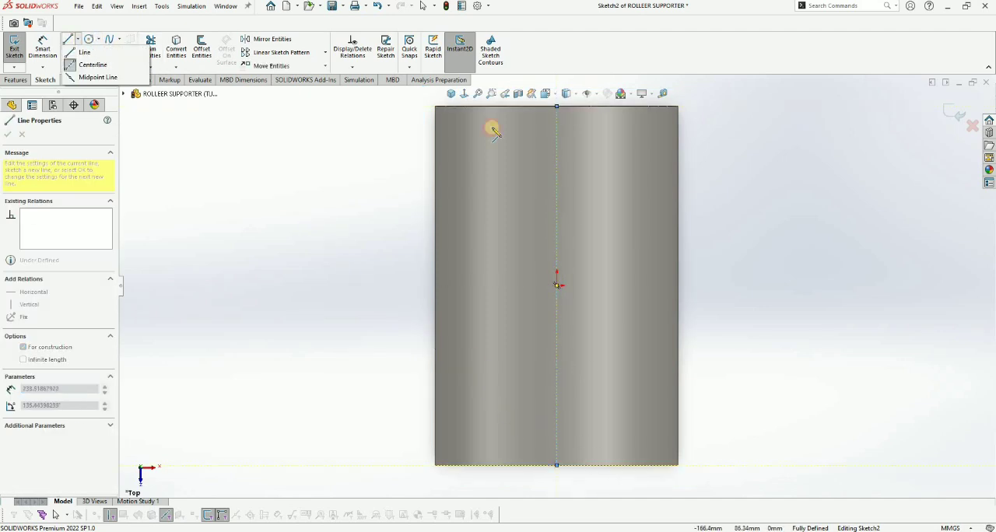
click(558, 115)
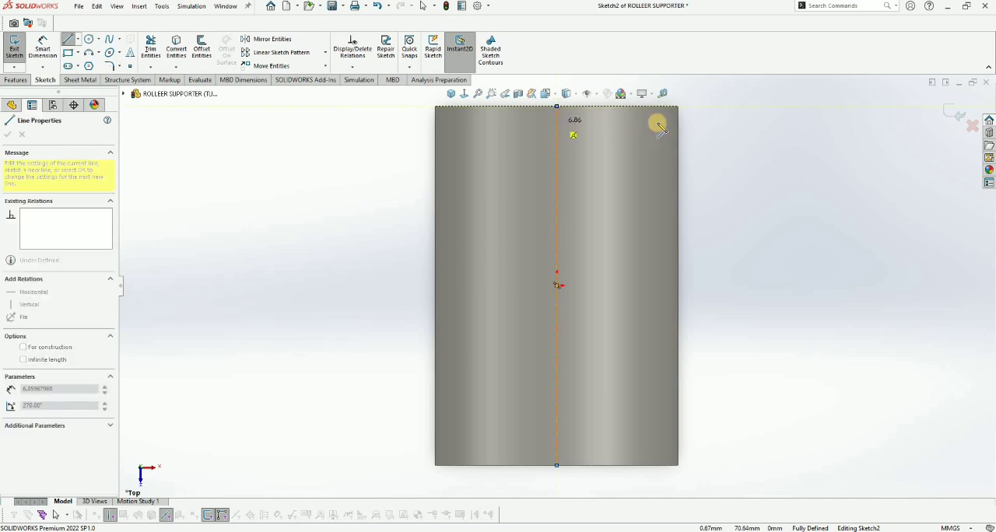
click(657, 122)
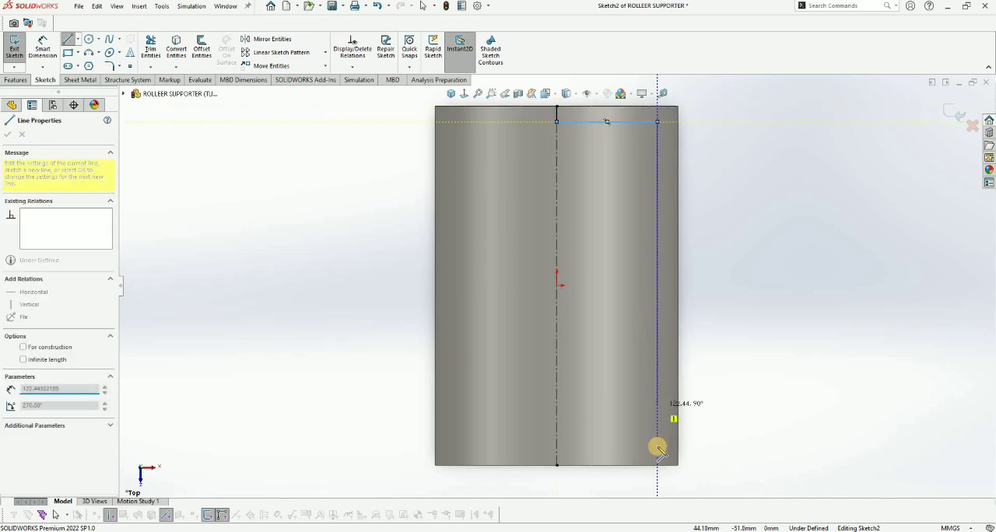
click(652, 445)
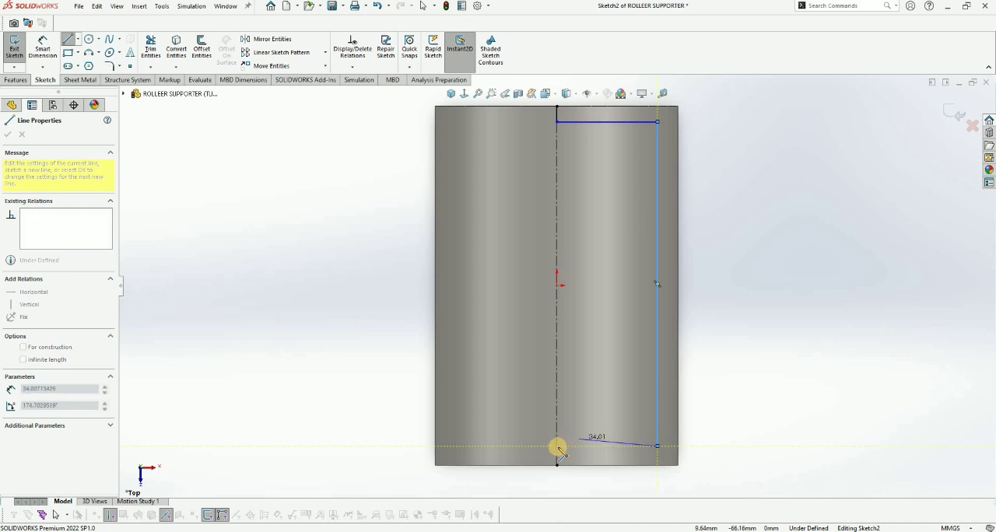
click(557, 464)
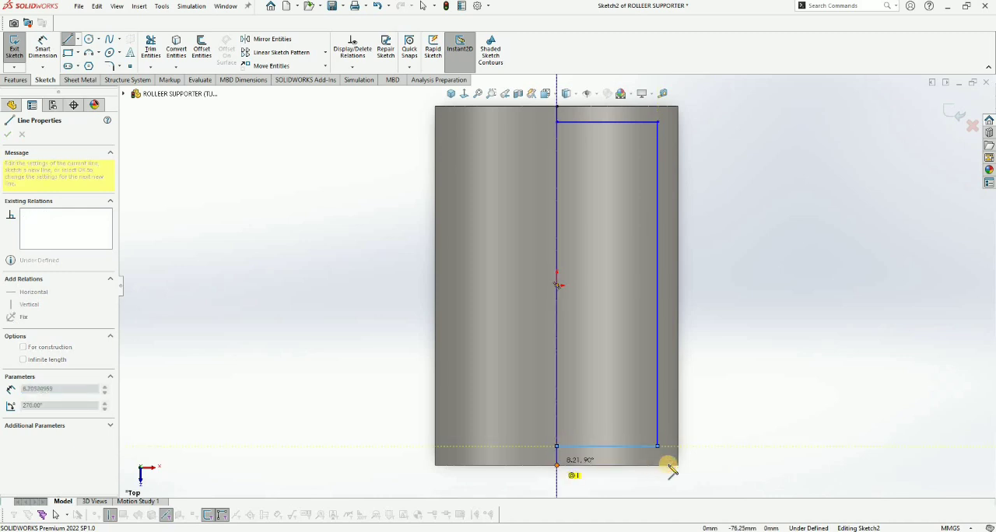
click(678, 464)
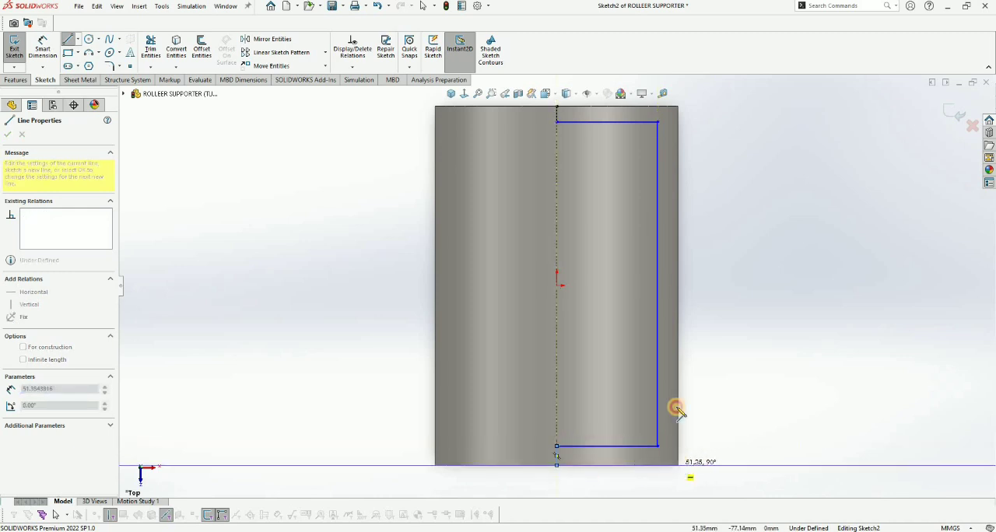
click(678, 107)
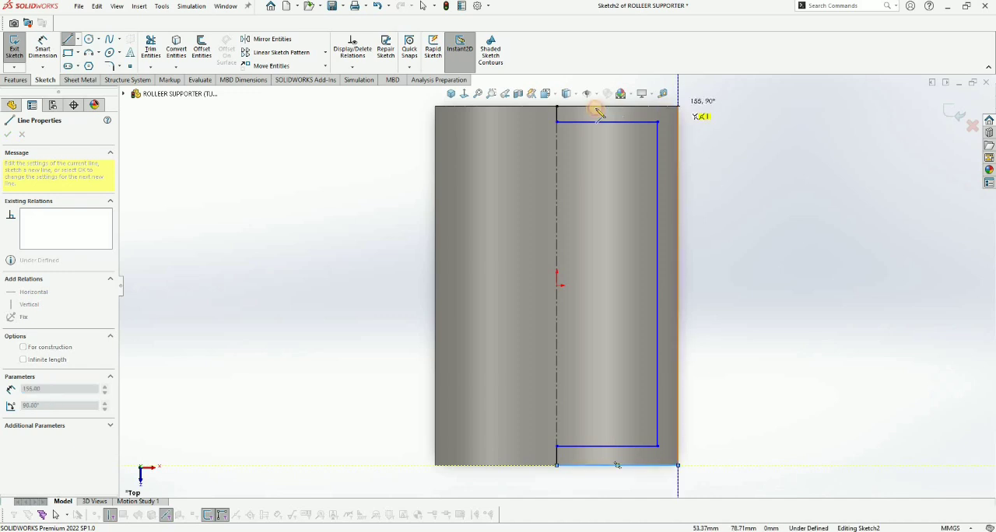
click(557, 106)
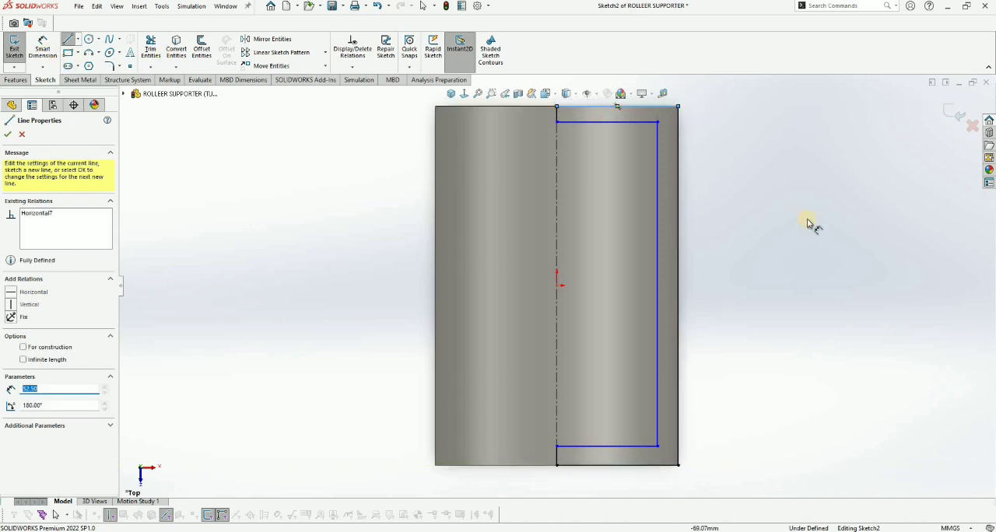
Step: Dimension the gap between the profile's inner vertical line and the cylinder's outer edge to 2.5 mm
click(658, 196)
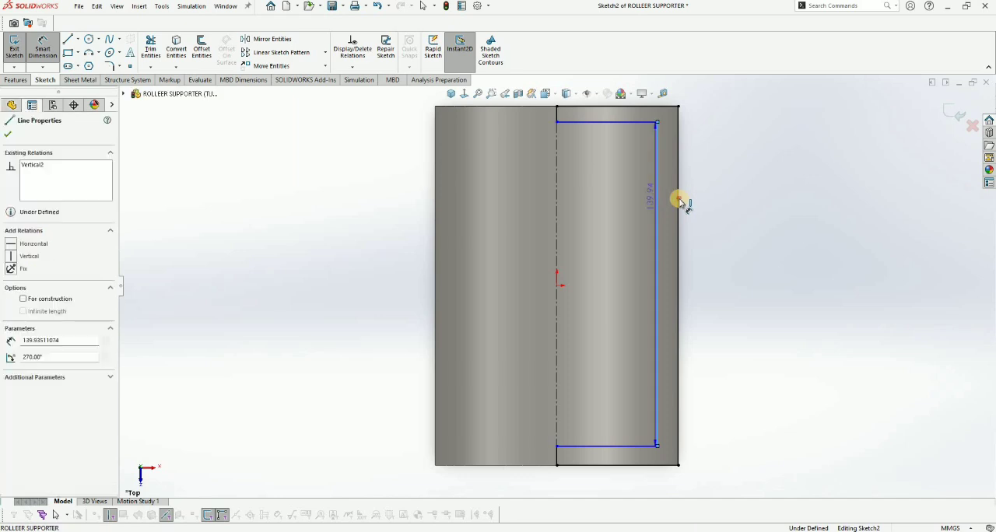
click(724, 210)
text(20.5)
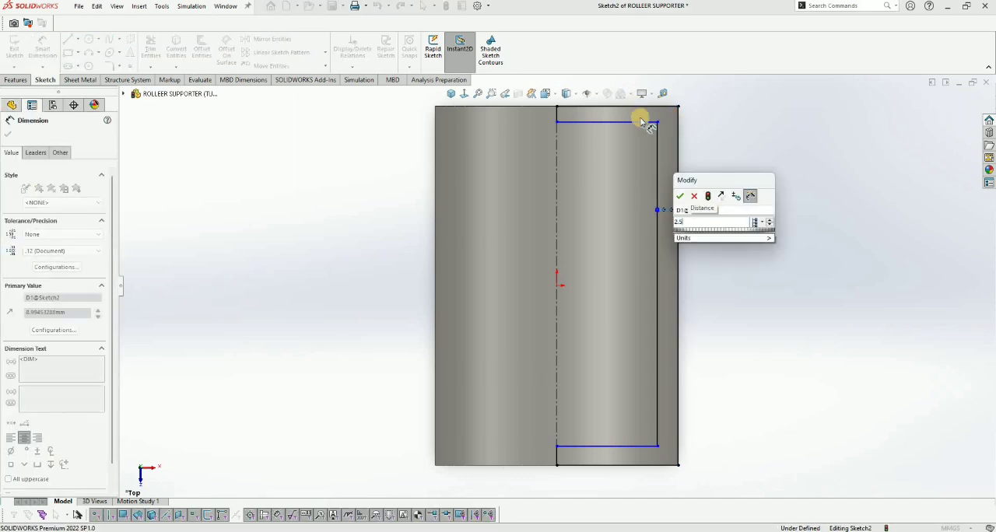
key(Return)
Step: Dimension the gaps between the profile's inner horizontal lines and the cylinder's two end edges to 2.5 mm each
click(645, 109)
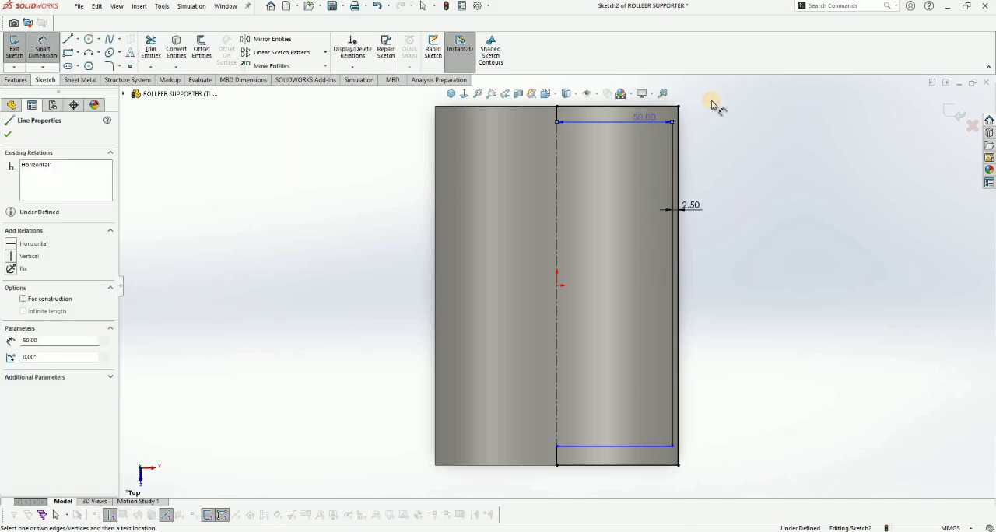
click(710, 101)
text(2.5)
key(Return)
click(639, 466)
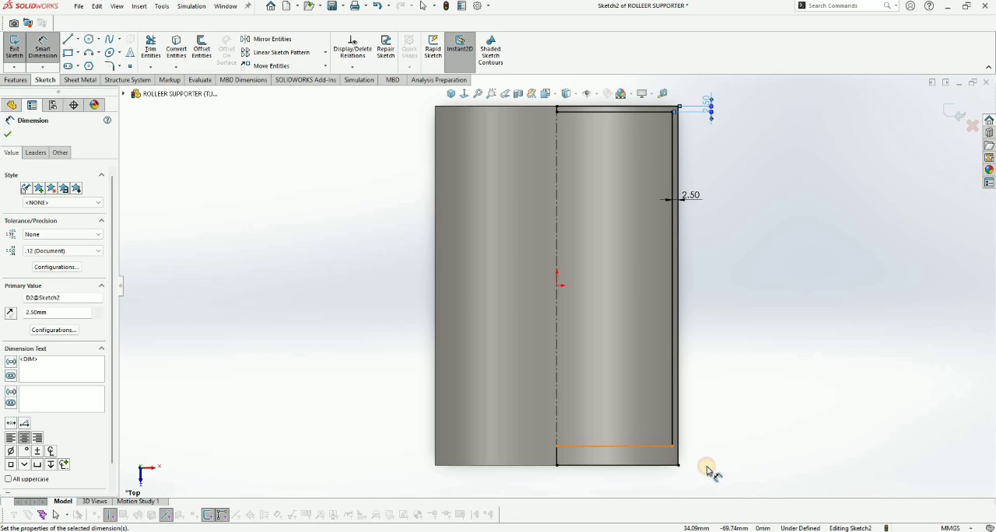
click(707, 467)
text(2.5)
key(Return)
Step: Cut the closed sketch profile 360° around the centerline with Revolved Cut and save the part
scroll(889, 123, up, 2)
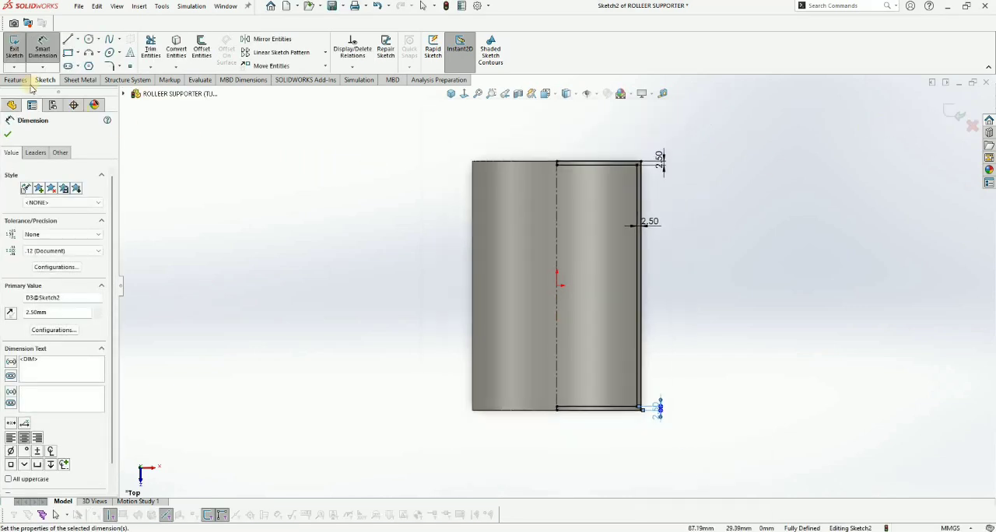
click(18, 80)
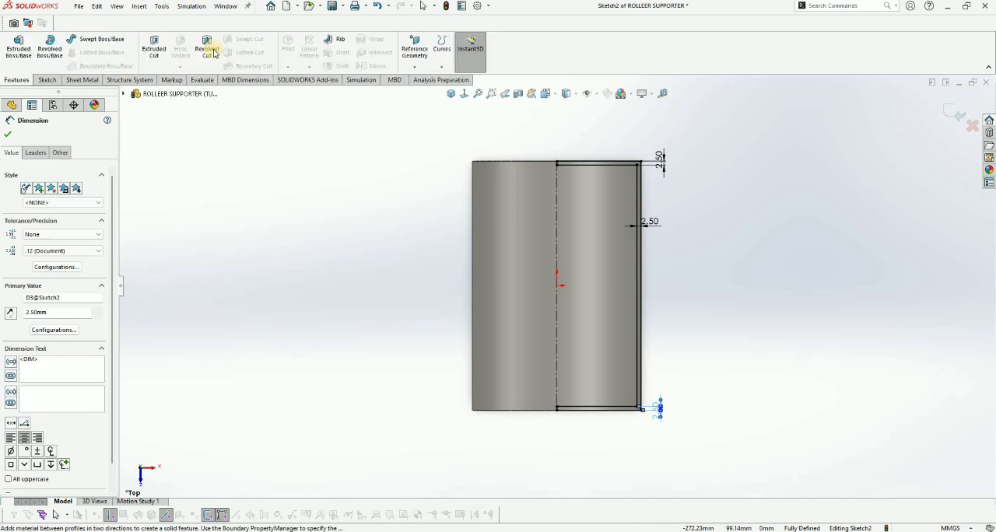
click(215, 53)
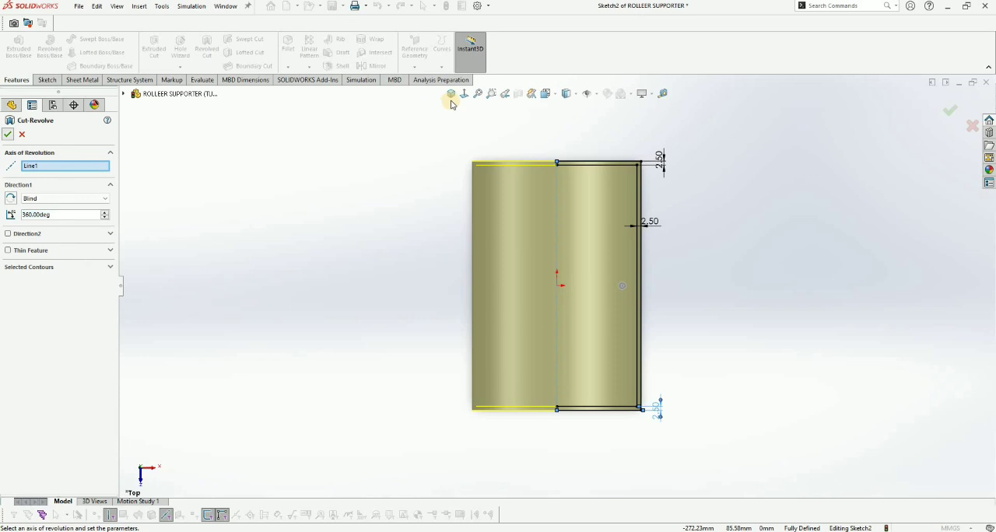
key(Return)
key(ctrl+7)
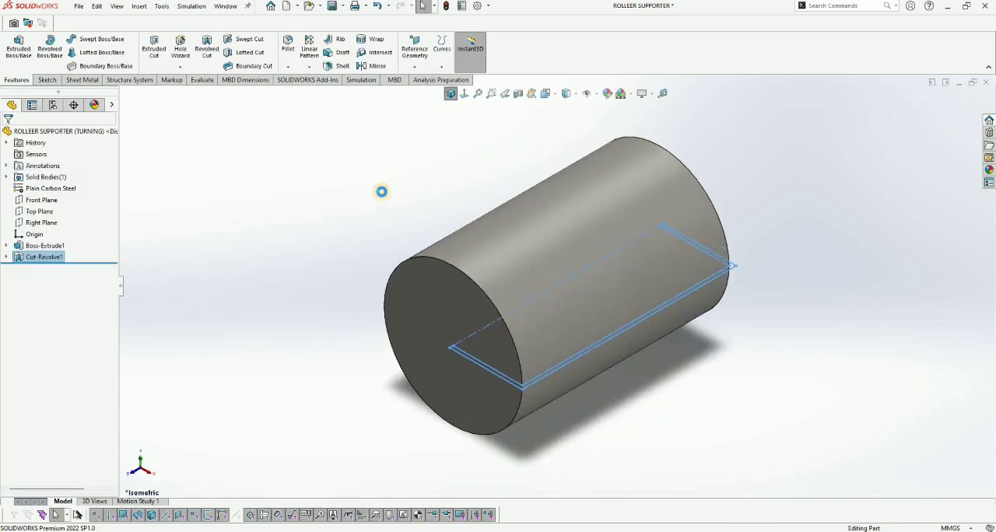
click(343, 191)
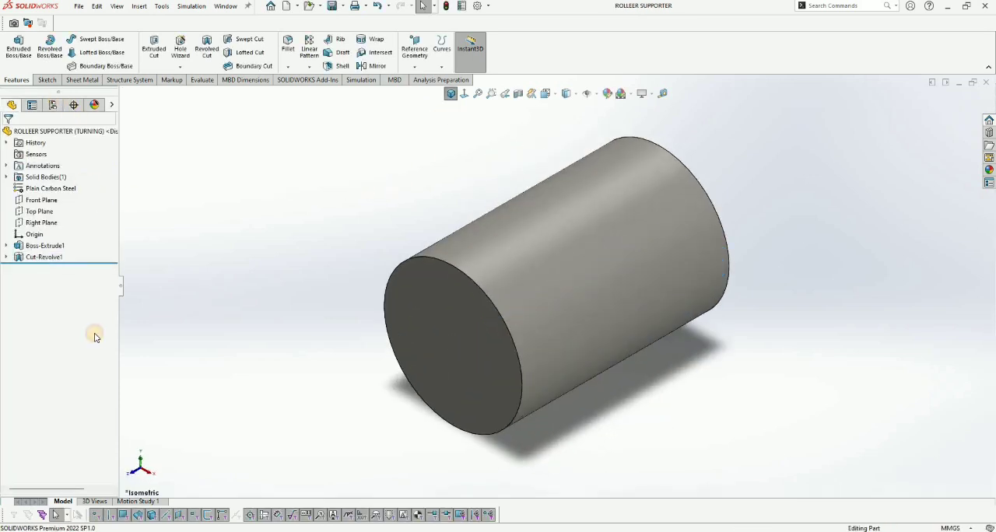
Step: Activate the Default configuration and inspect the properties of its display state
click(53, 105)
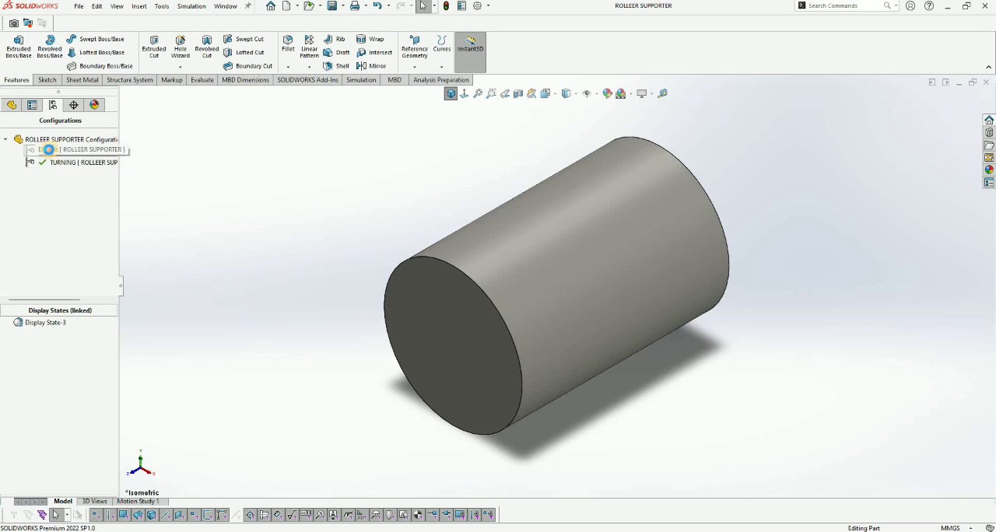
right_click(44, 323)
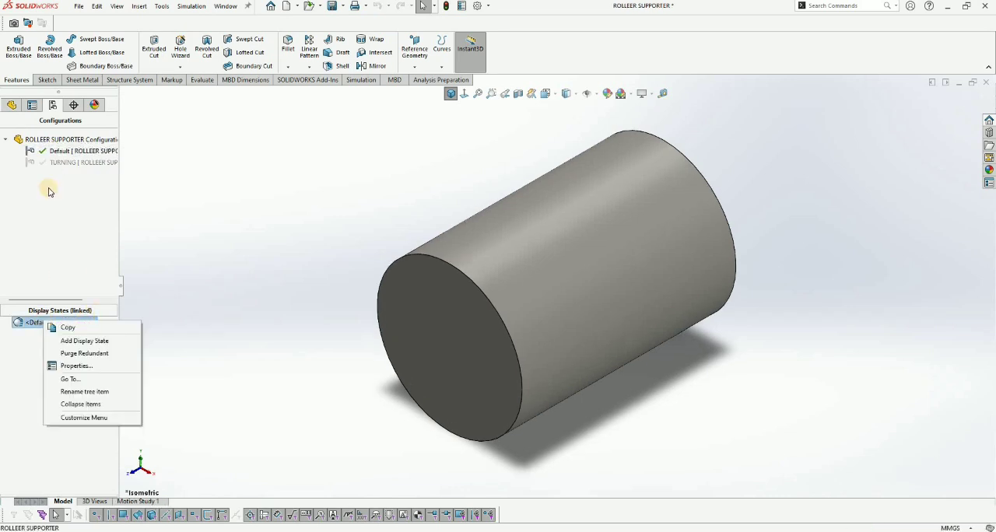
click(38, 368)
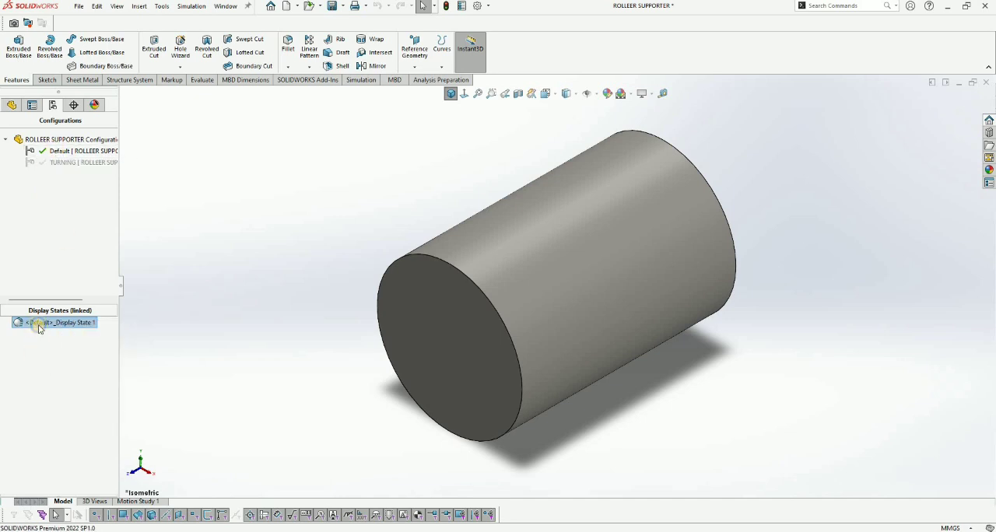
right_click(47, 322)
click(63, 372)
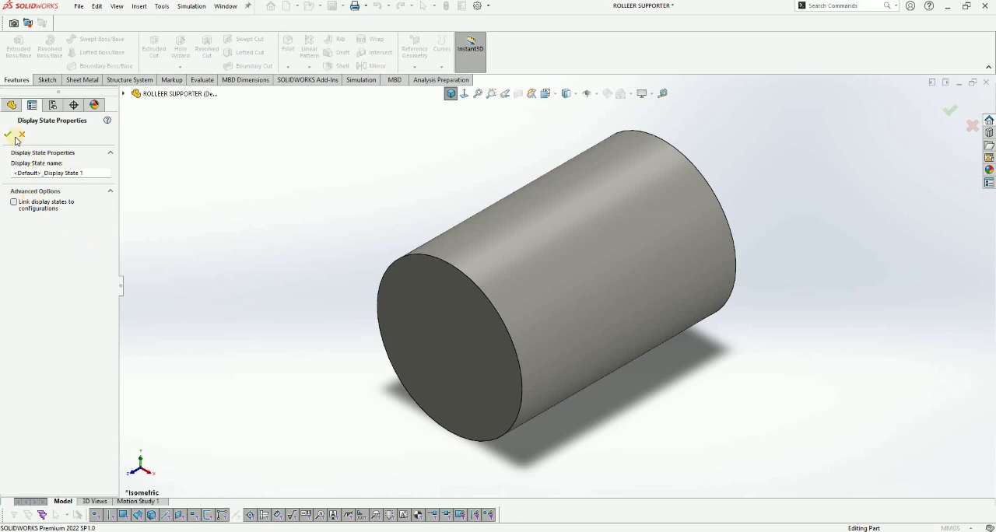
Step: Reactivate the TURNING configuration and inspect the properties of its linked display state
double_click(64, 162)
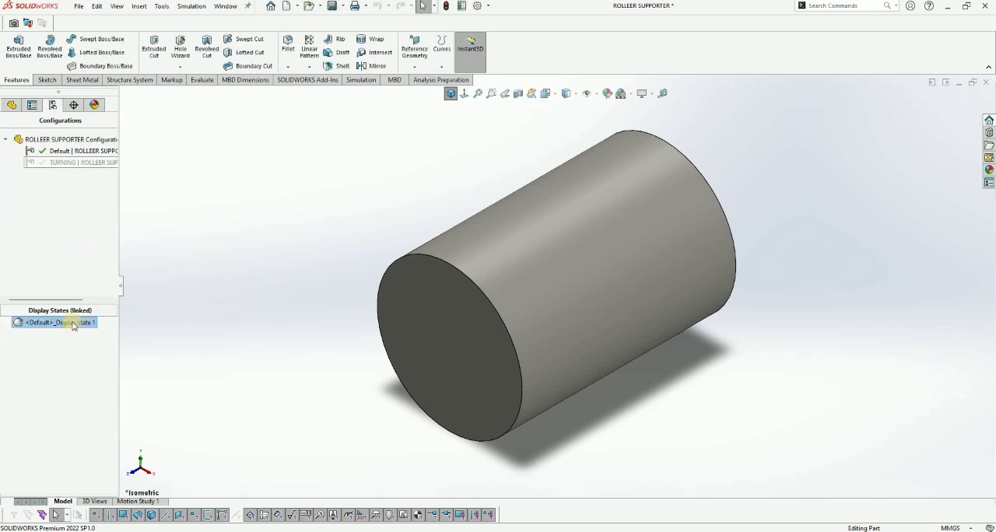
right_click(44, 322)
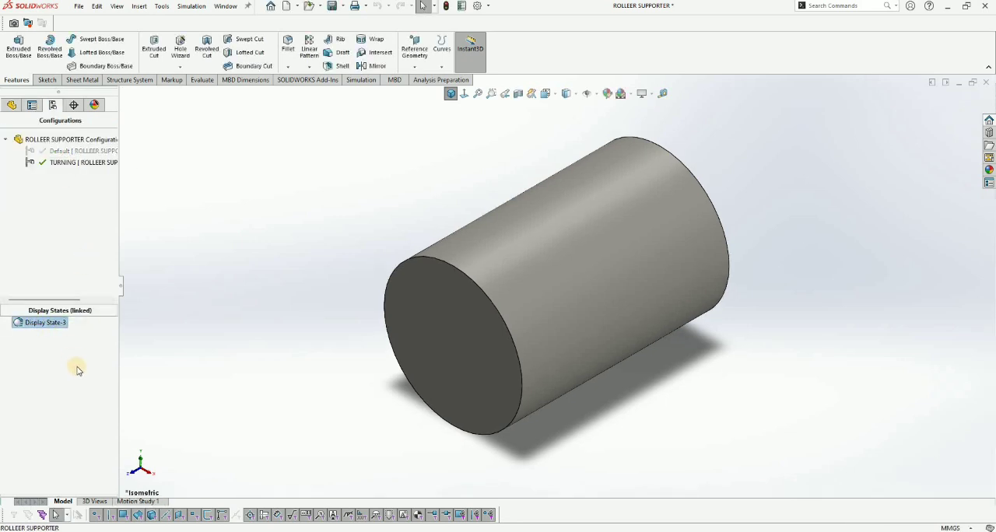
right_click(45, 323)
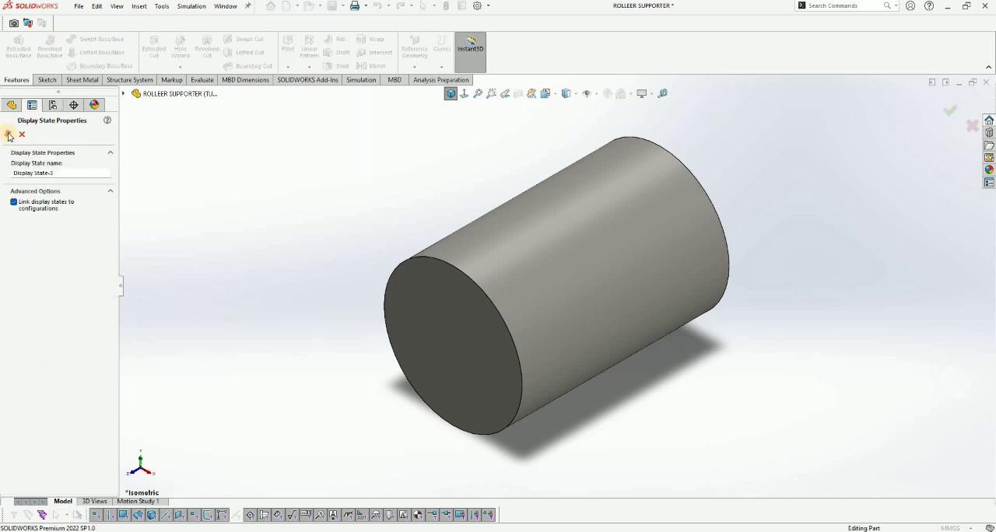
Step: Rename the TURNING configuration's display state as TURNING DISPLAY STATE
right_click(60, 322)
click(98, 393)
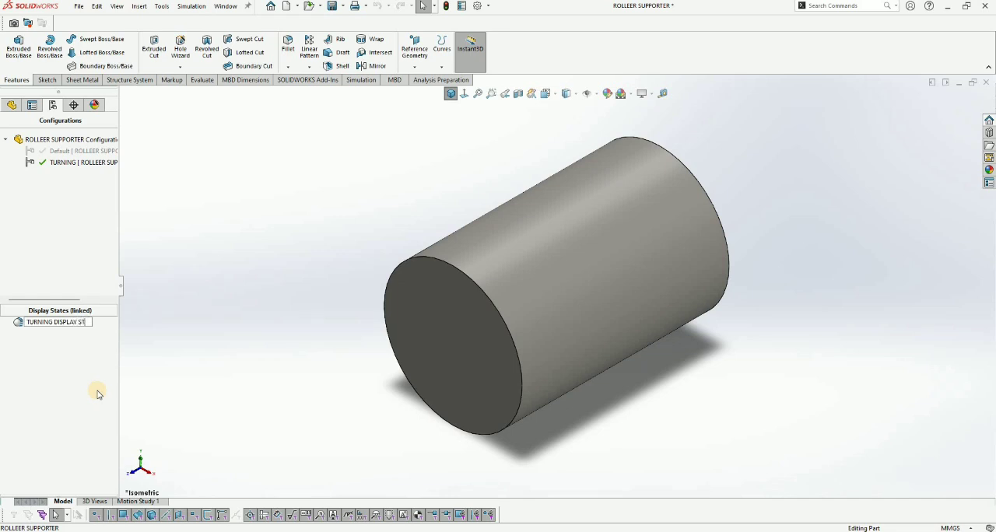
click(115, 206)
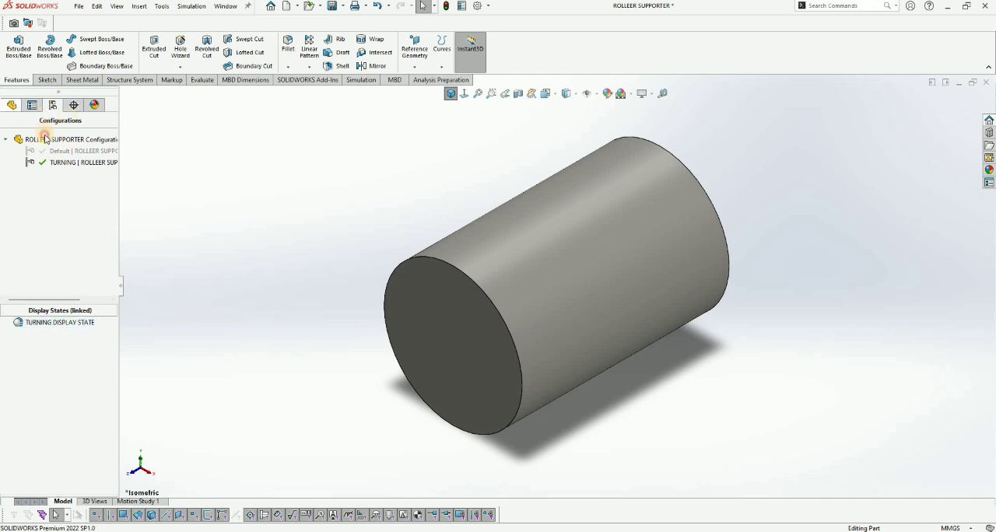
Step: Color the revolved cut feature light orange (RGB 252, 188, 132) instead of the whole part, for this display state only
right_click(79, 133)
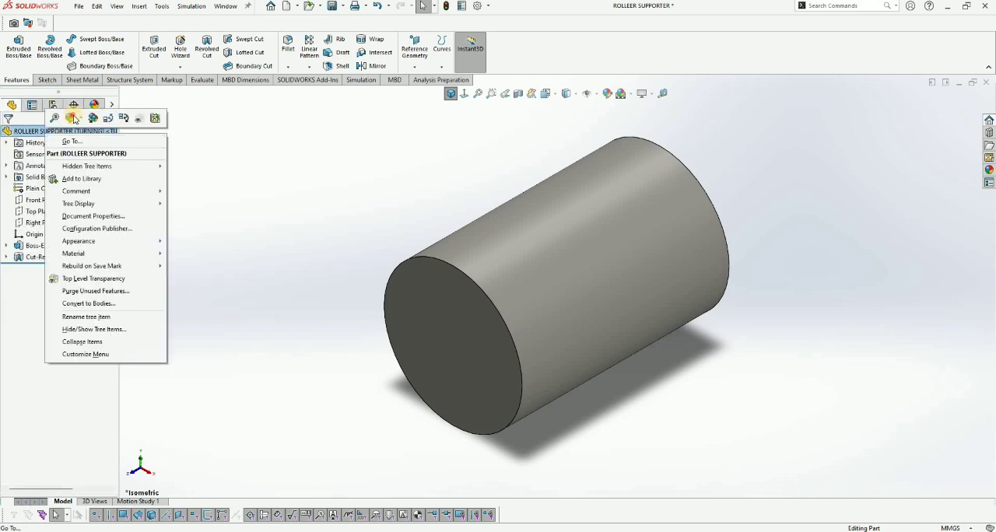
click(91, 143)
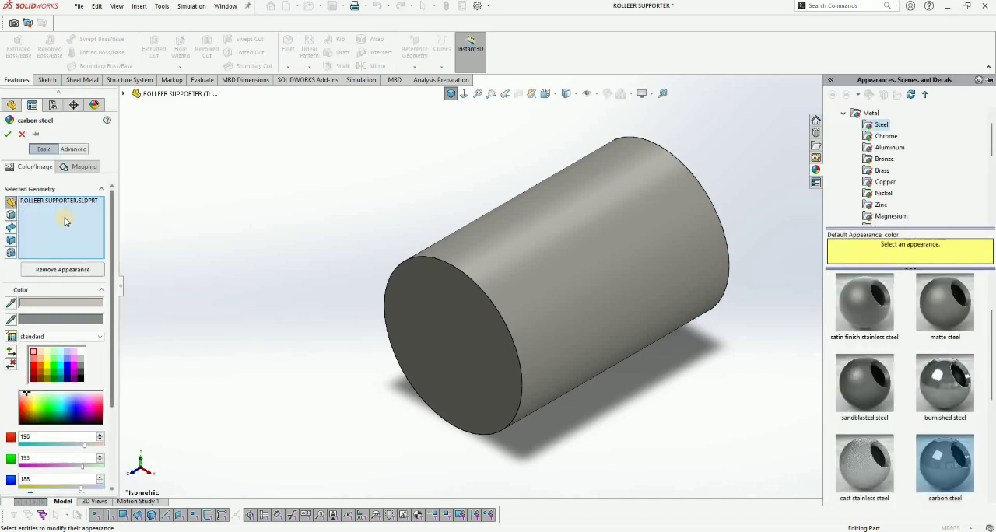
right_click(55, 225)
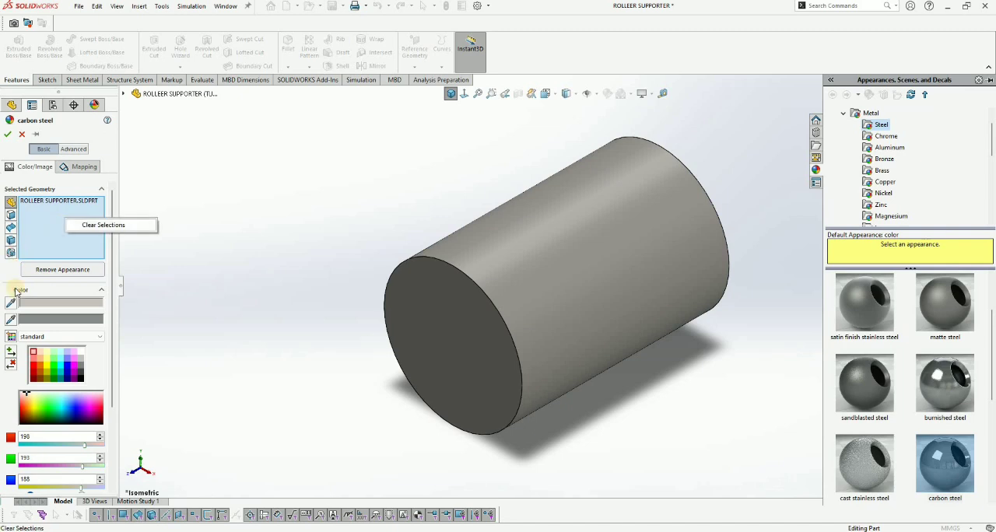
click(74, 224)
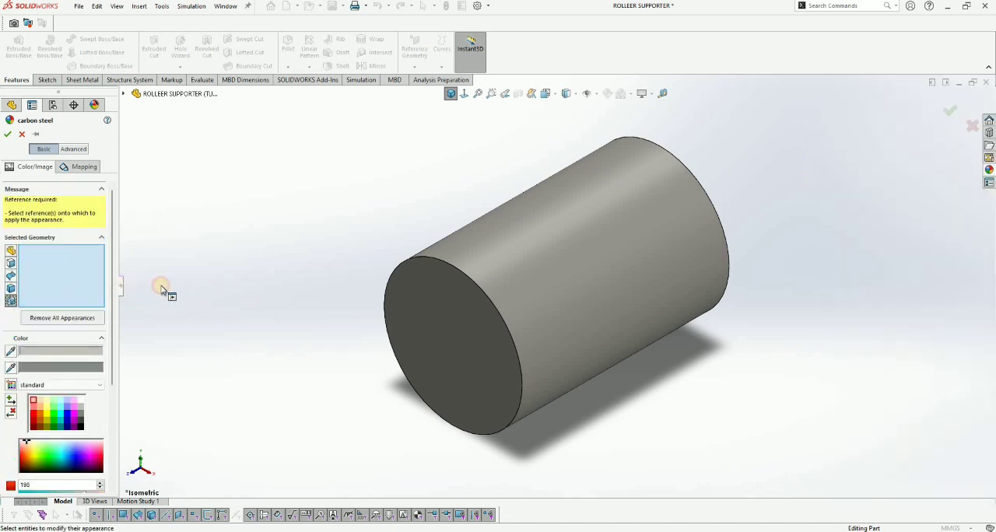
drag(120, 298, 135, 317)
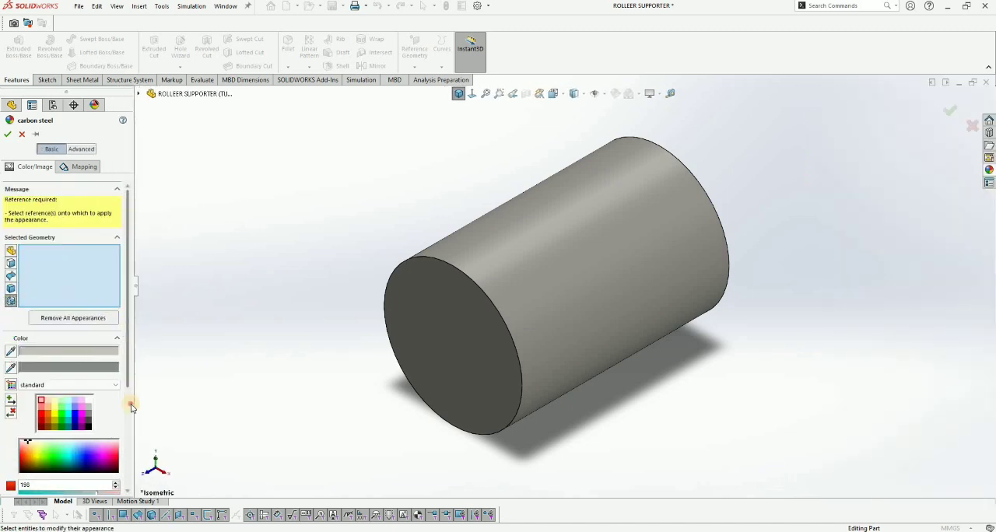
scroll(40, 423, down, 5)
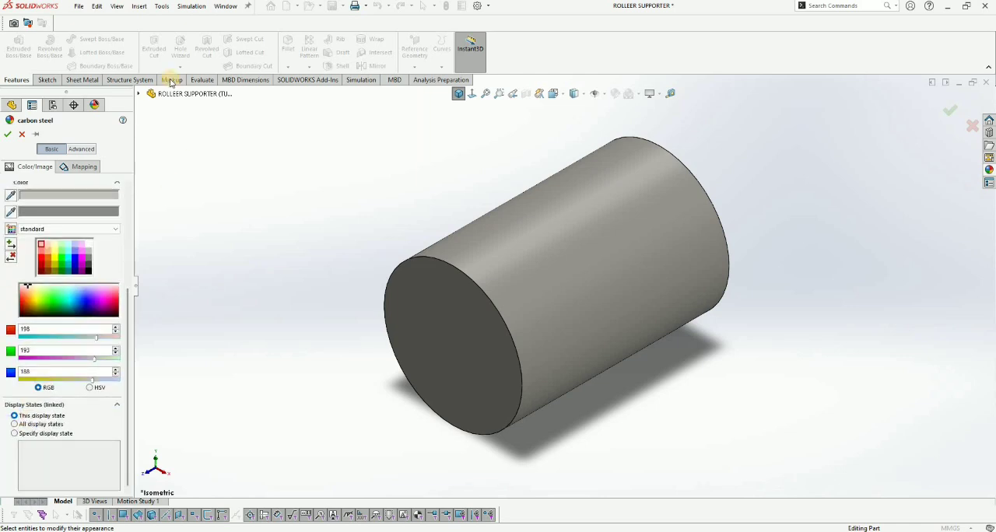
click(185, 220)
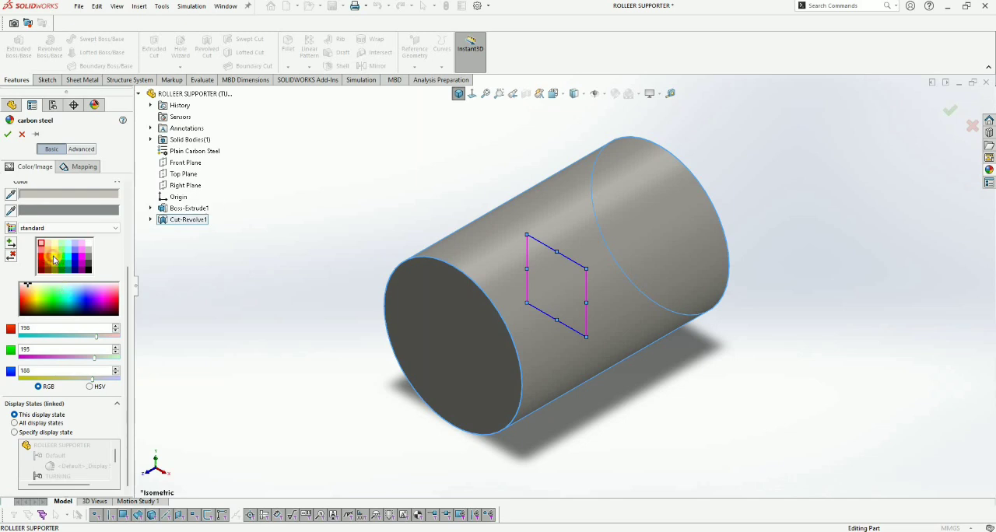
click(48, 260)
click(49, 255)
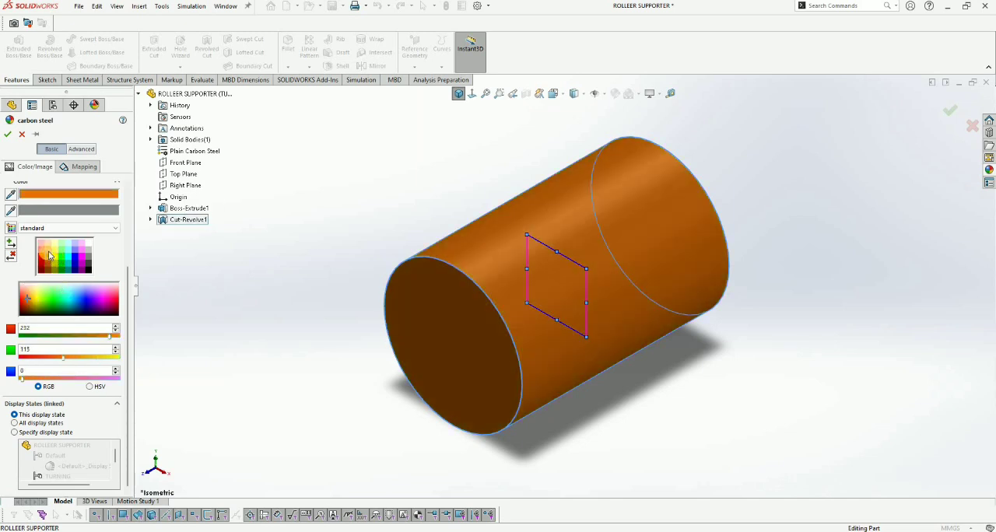
click(49, 254)
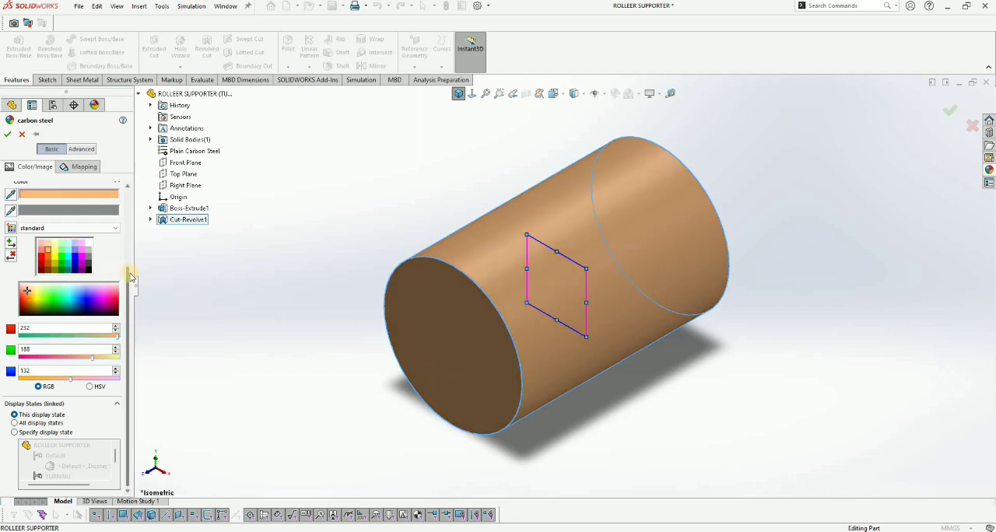
click(8, 134)
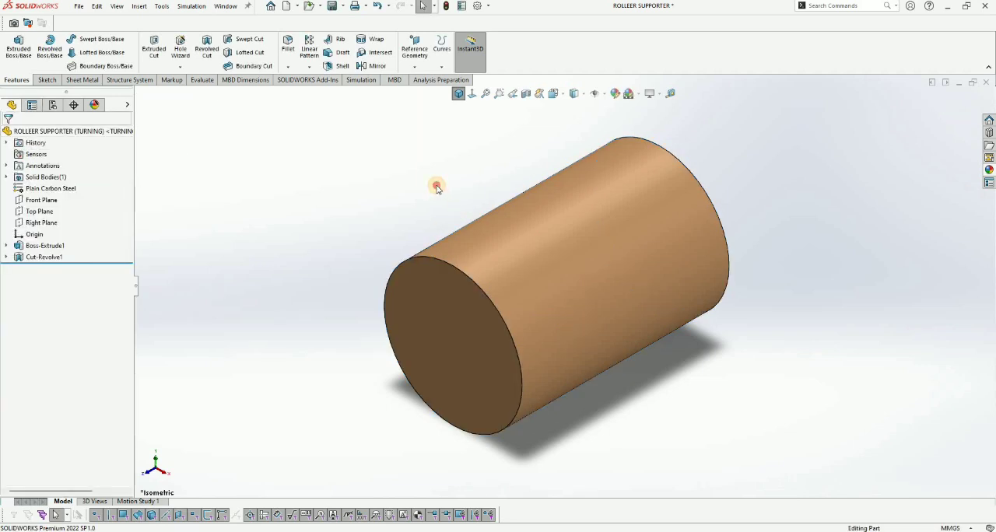
Step: Measure the diameter of the turned cylinder's outer face, and clear the measured selection
scroll(436, 186, up, 2)
key(f)
key(m)
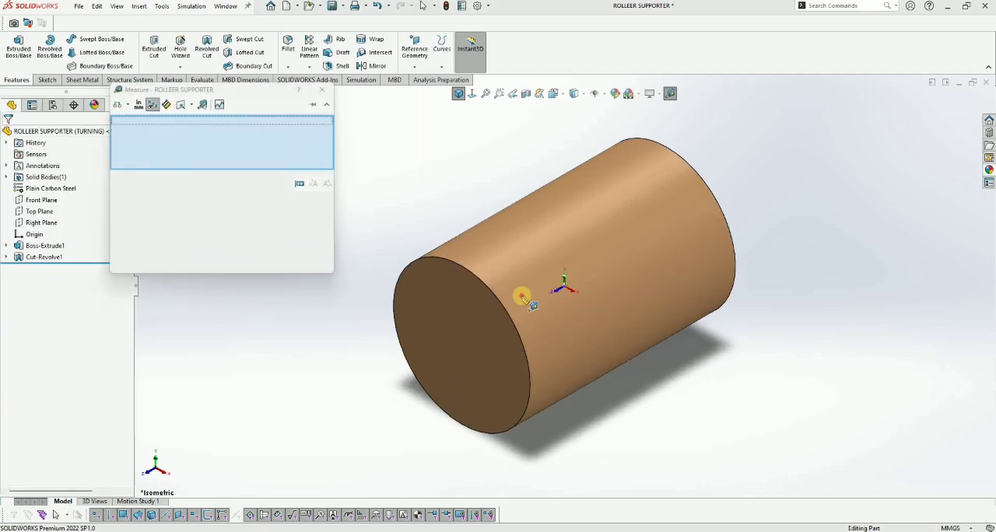
click(522, 296)
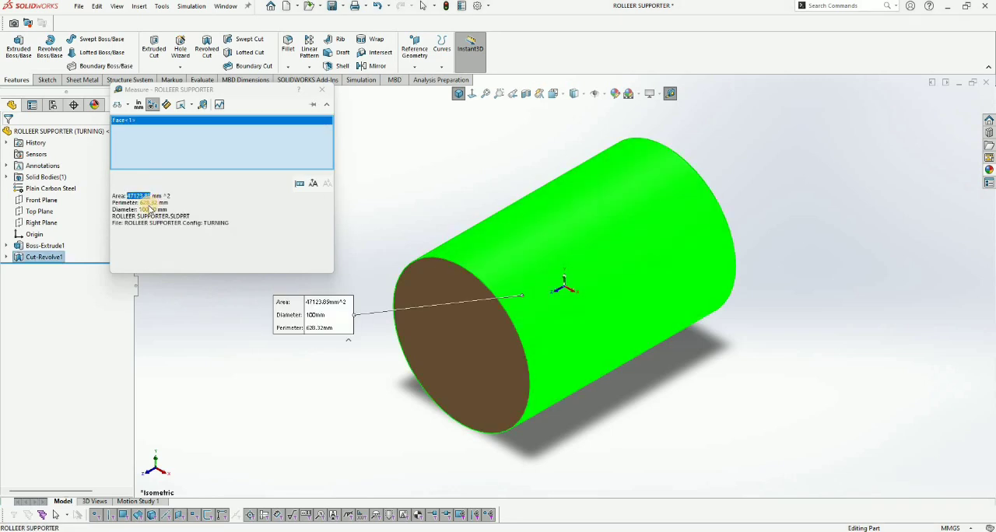
click(147, 208)
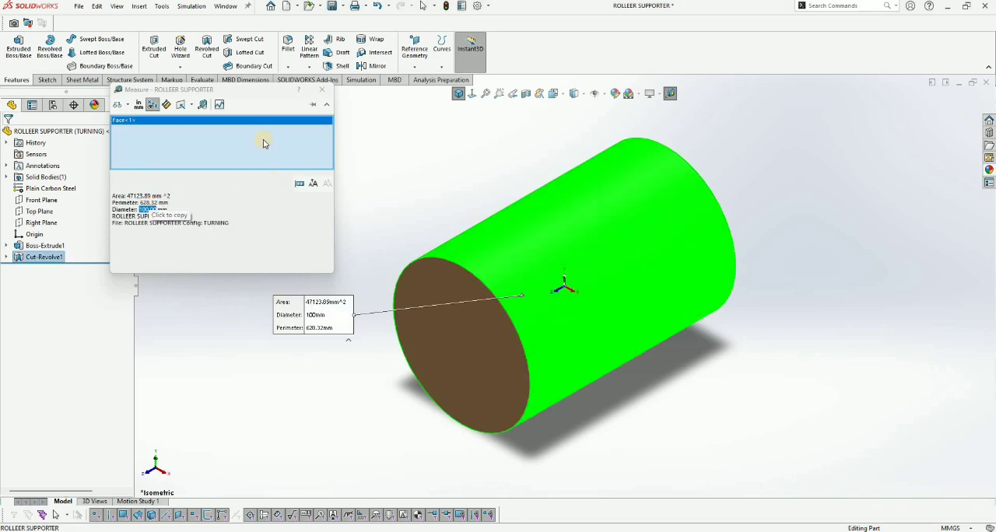
right_click(247, 136)
click(263, 142)
Step: Measure the distance between the turned cylinder's two end faces
click(475, 335)
middle_drag(666, 205, 667, 203)
click(667, 203)
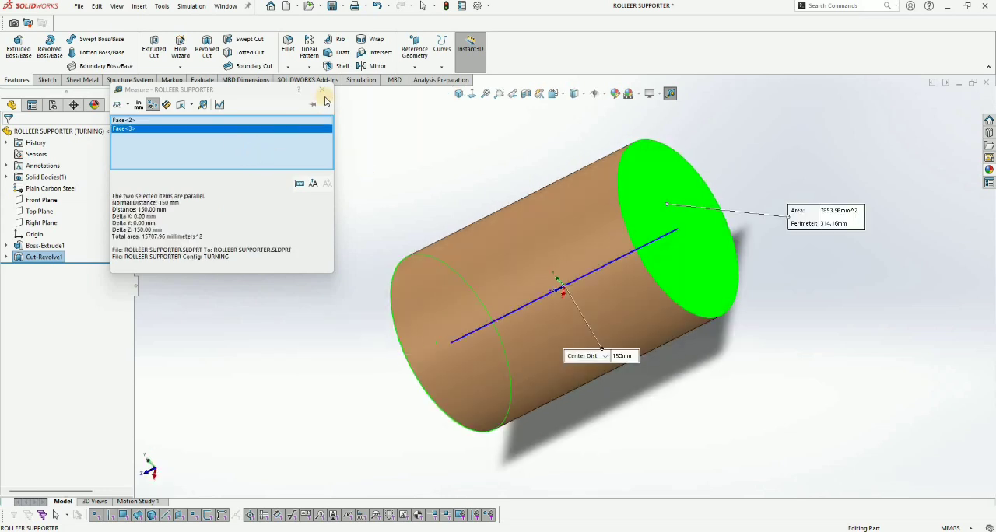
right_click(239, 146)
click(257, 154)
click(322, 90)
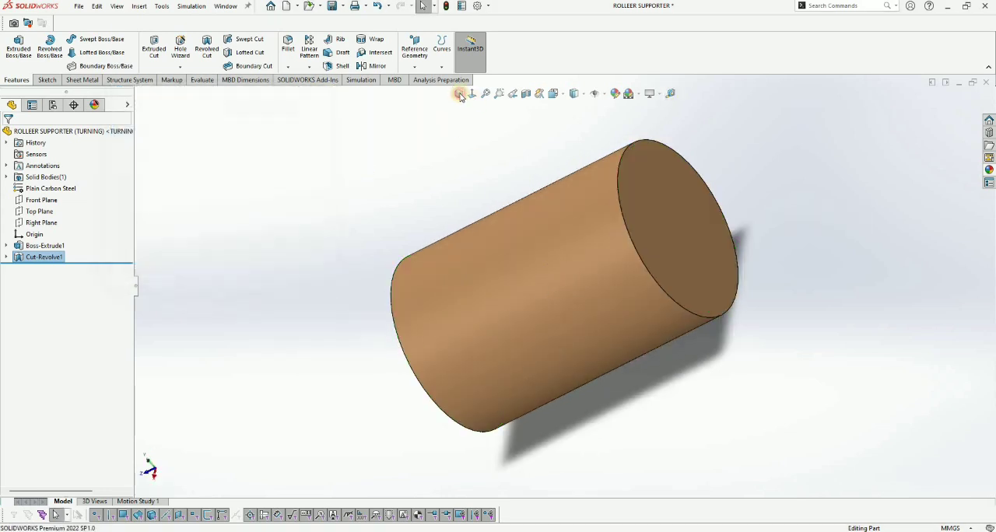
click(367, 169)
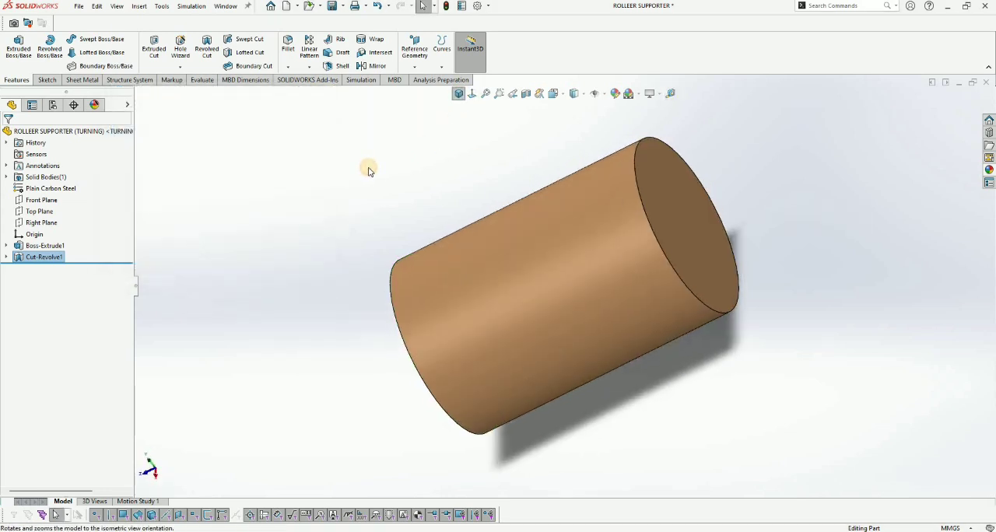
Step: Activate the Default configuration and measure the distance between the raw stock's two end faces
click(53, 105)
double_click(70, 153)
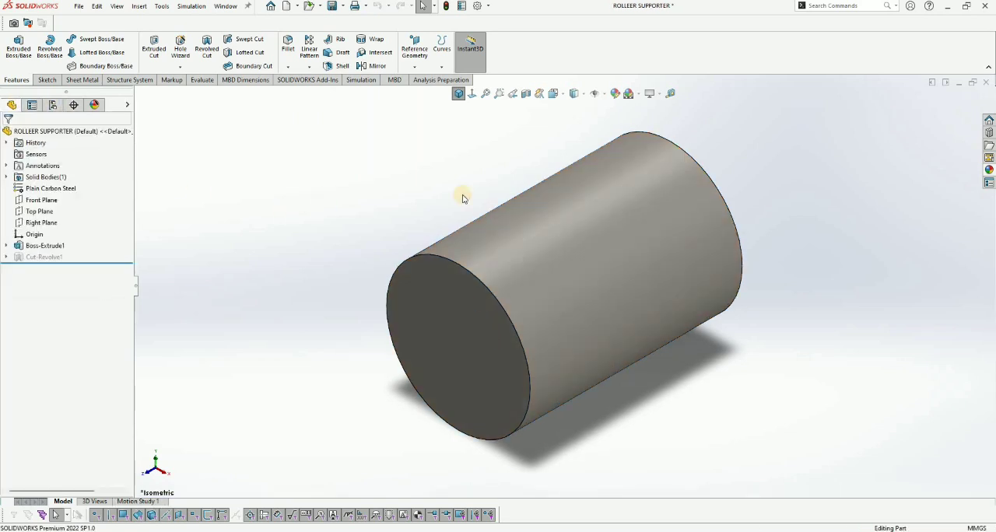
click(473, 338)
middle_drag(677, 186, 488, 179)
middle_drag(420, 171, 511, 136)
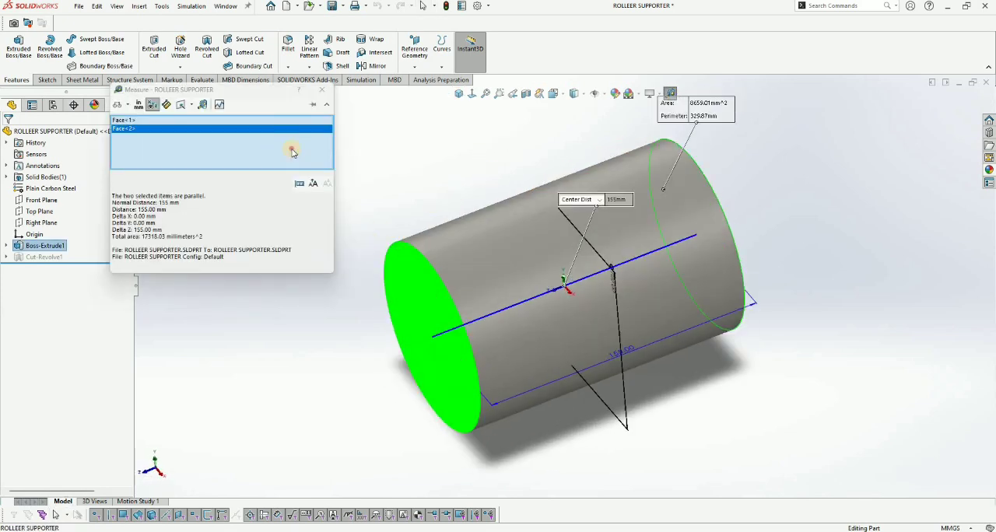
right_click(275, 145)
click(292, 152)
Step: Measure the diameter of the raw stock's outer cylindrical face in the Default configuration
click(490, 230)
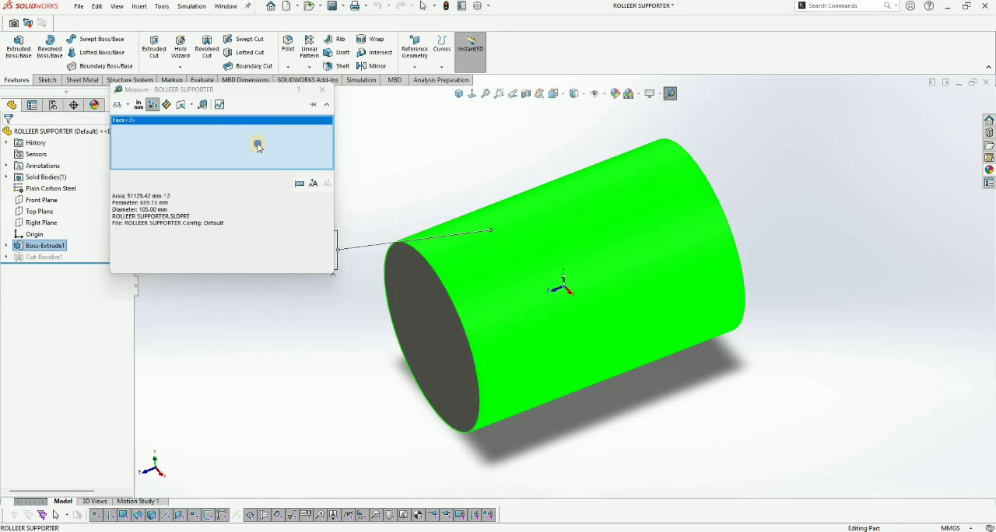
click(296, 151)
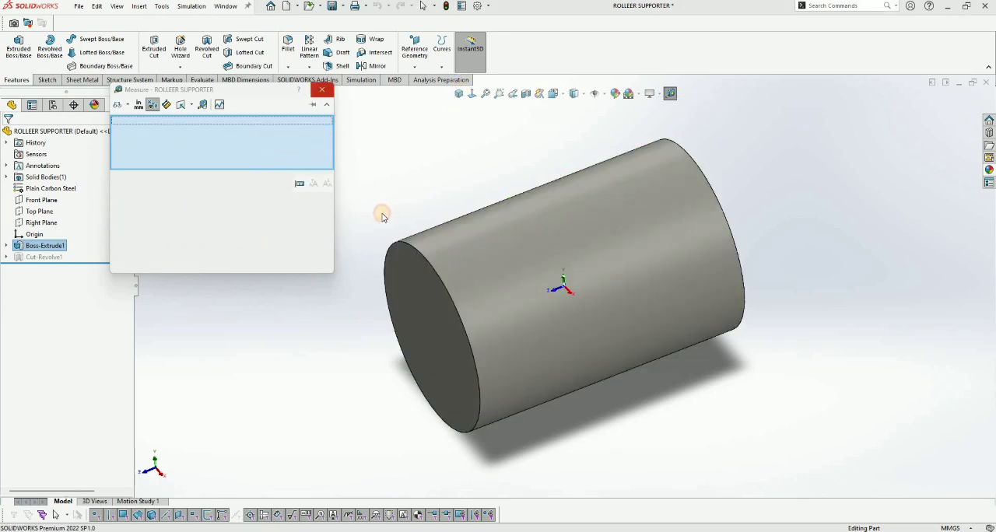
click(322, 89)
click(459, 93)
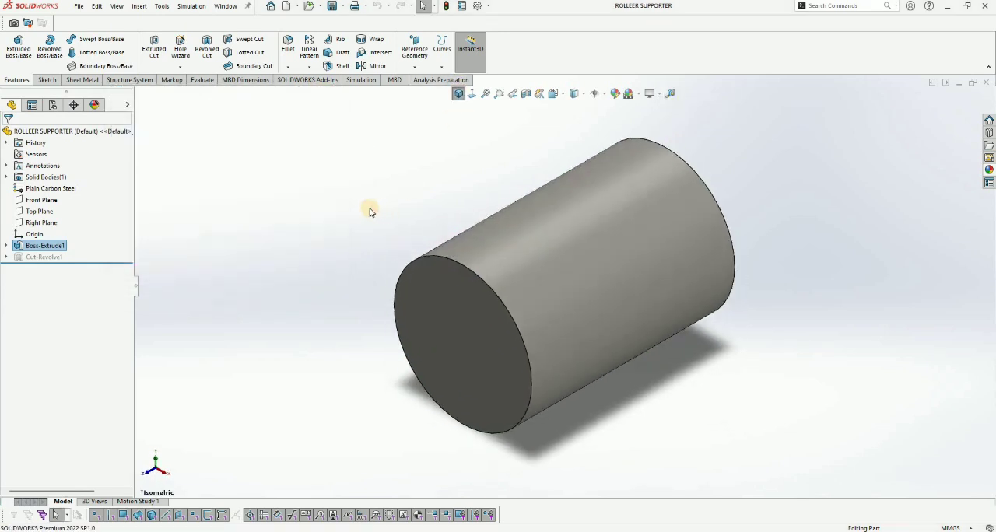
Step: Activate the TURNING configuration and add a new configuration named SHAPING
click(53, 105)
double_click(68, 163)
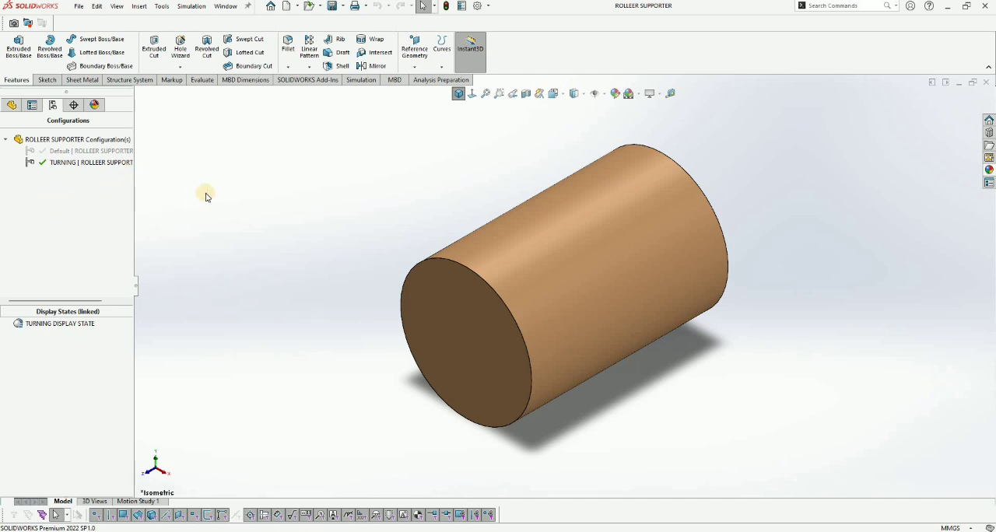
right_click(57, 182)
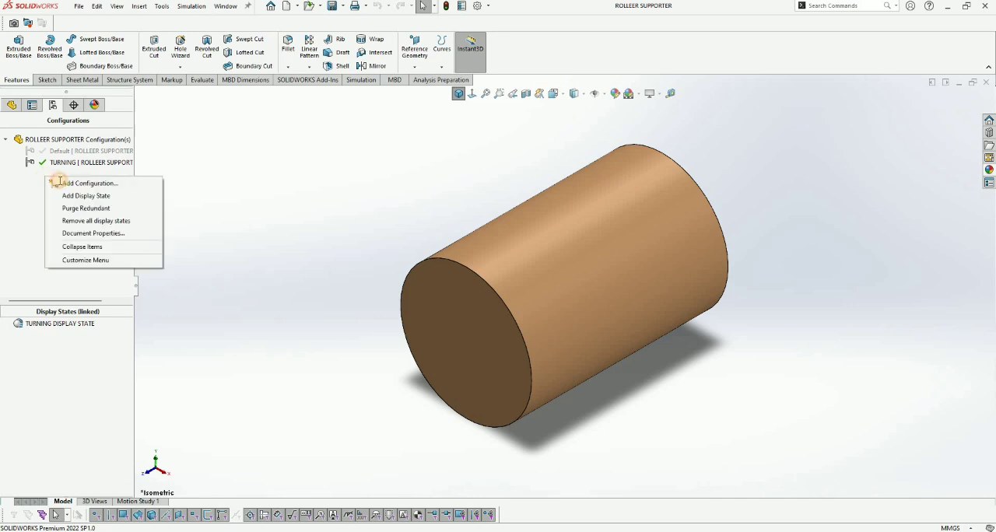
click(67, 180)
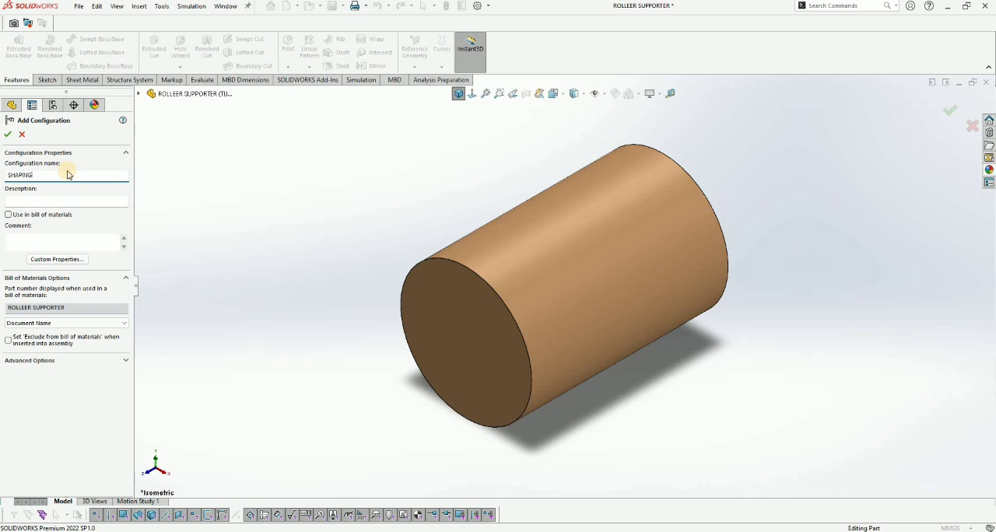
key(Return)
drag(69, 166, 65, 200)
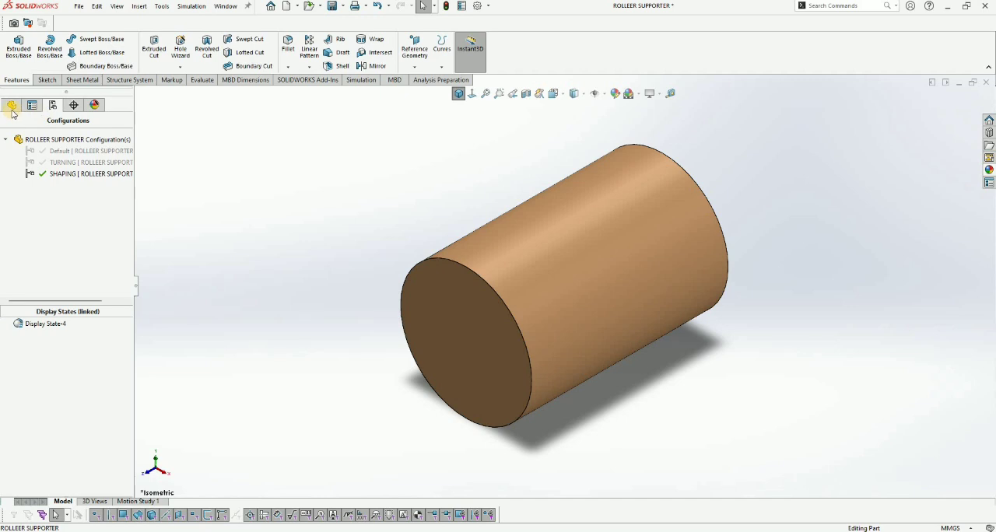
Step: Rename the SHAPING configuration's linked display state as SHAPING DISPLAY STATE
click(42, 325)
right_click(42, 326)
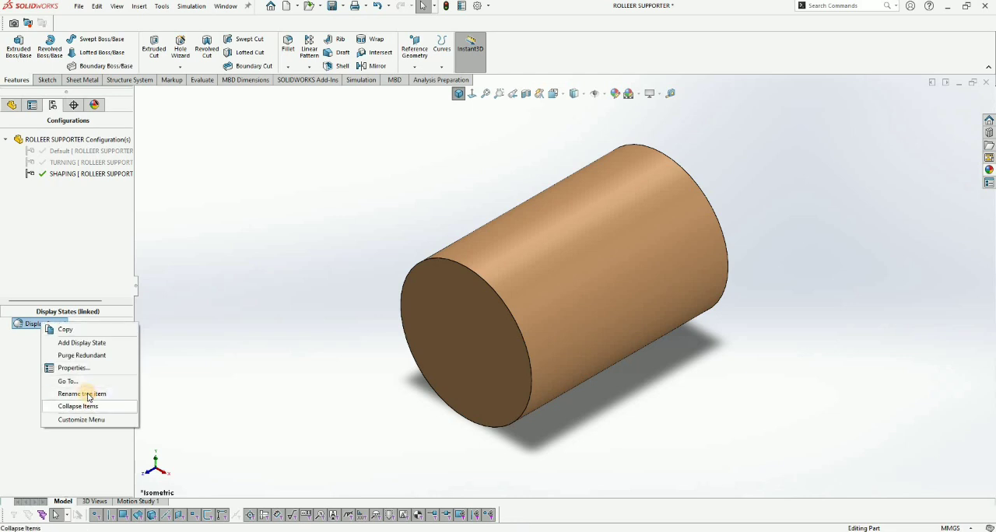
click(82, 393)
text(SHAPING DISPLAY SY)
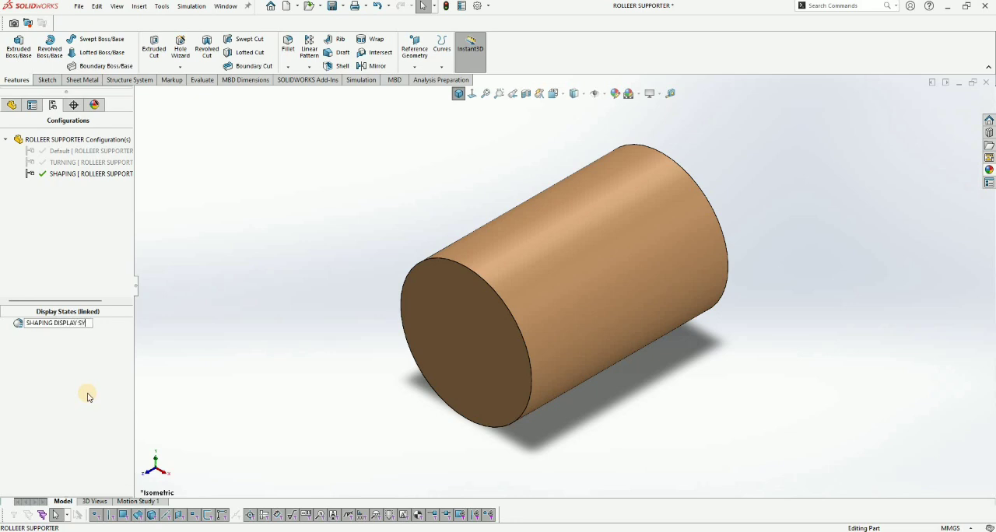
Step: Start a sketch on the Top Plane and draw a vertical centerline along the cylinder's axis between its two end edges
click(11, 104)
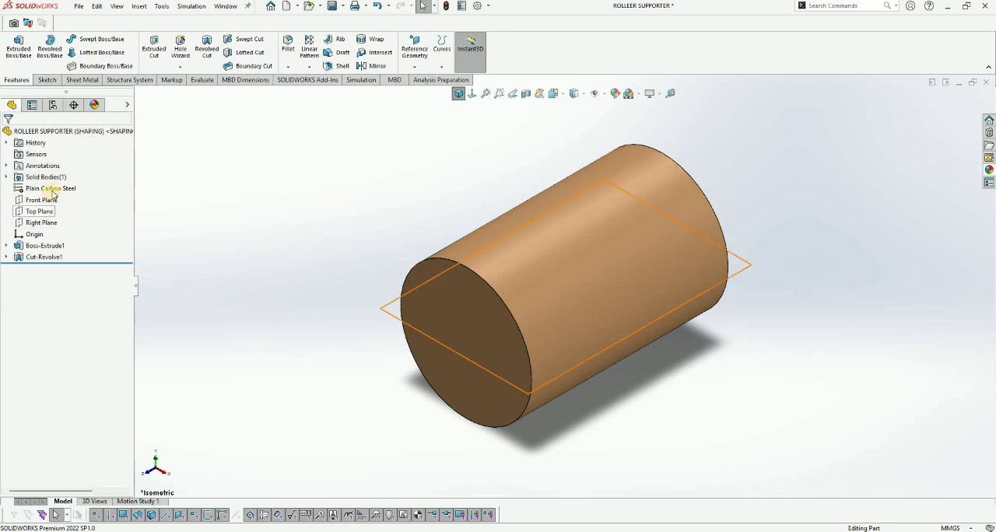
click(39, 211)
click(243, 201)
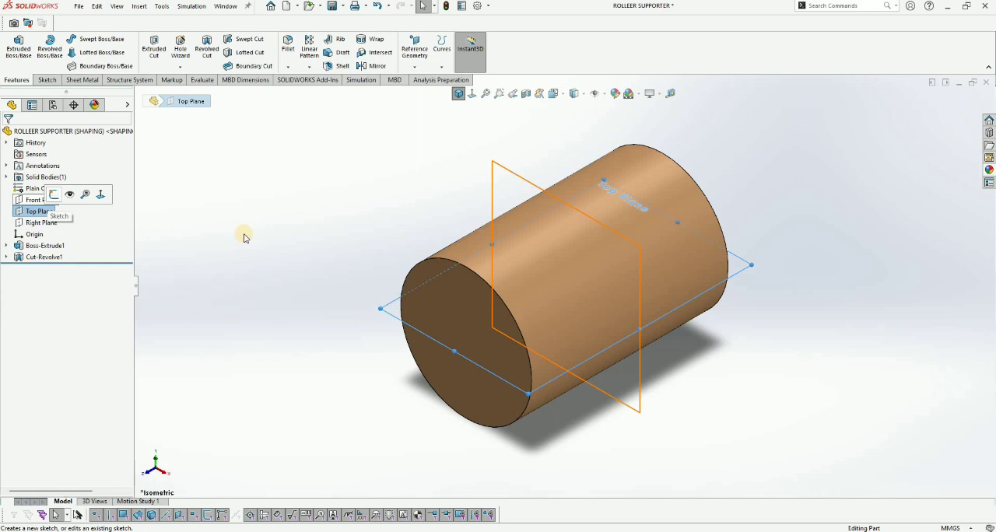
middle_drag(542, 272, 354, 192)
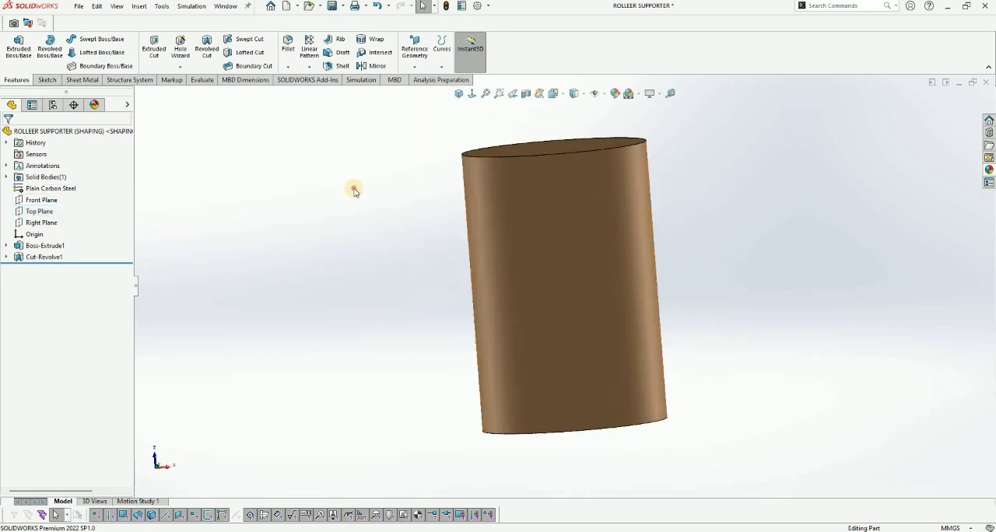
click(40, 211)
click(57, 194)
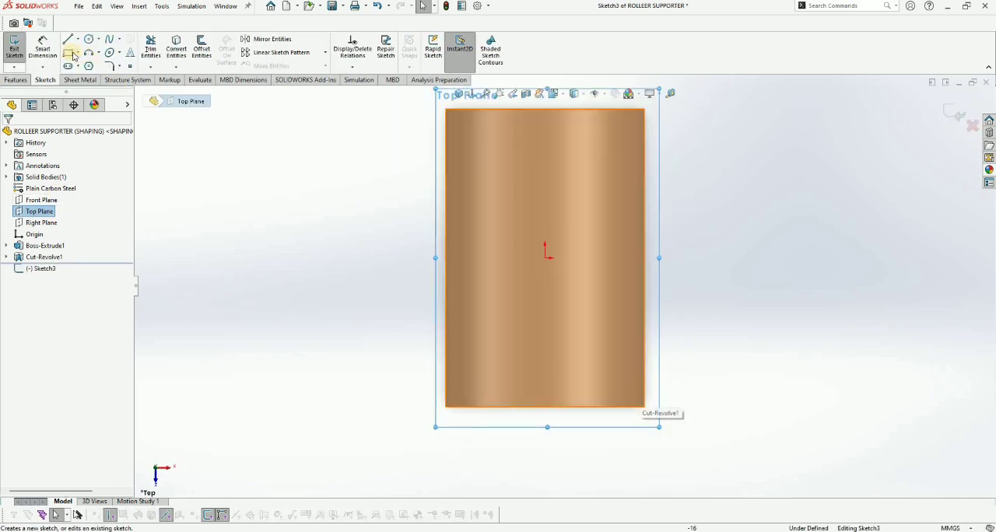
click(78, 39)
click(86, 65)
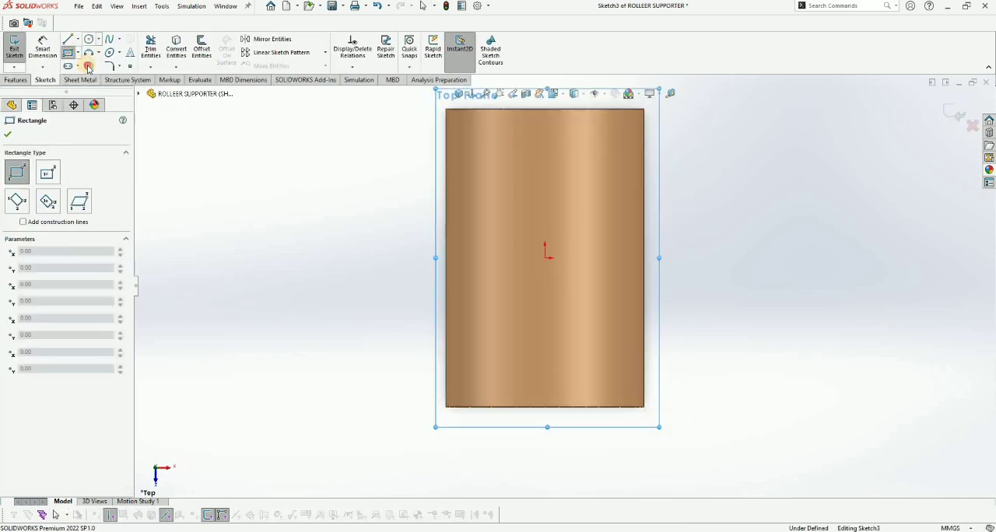
click(548, 406)
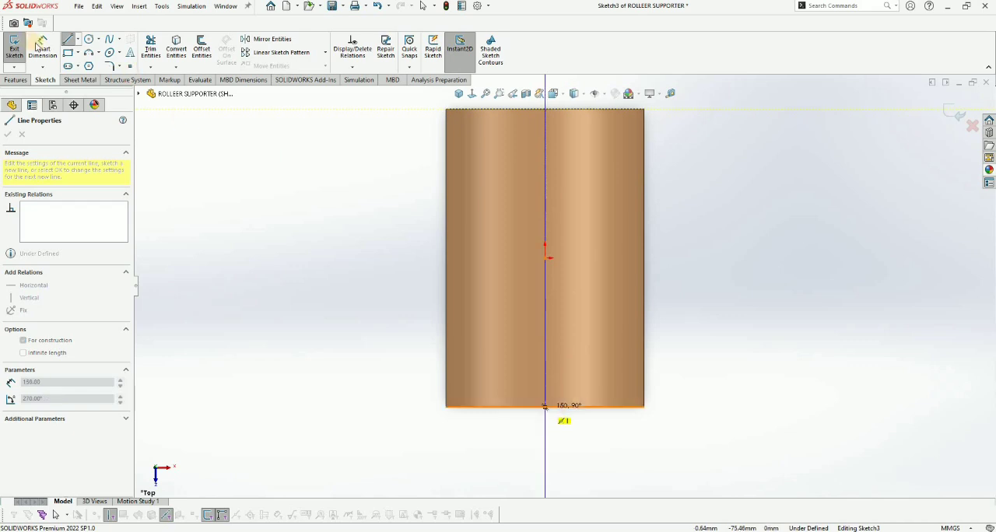
Step: Sketch a center rectangle about 58 by 62 mm, centered on the centerline with its corner on the cylinder's front end edge
click(78, 52)
click(87, 75)
click(545, 346)
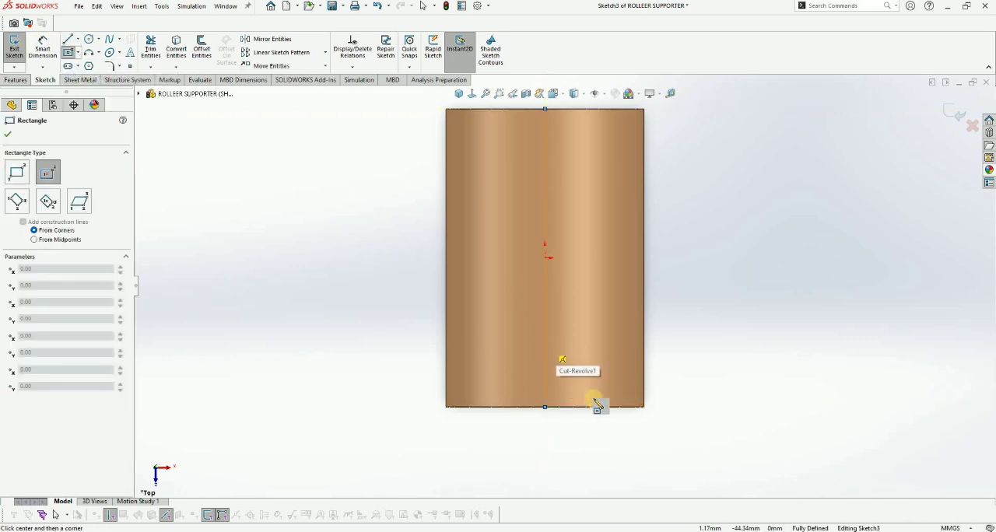
click(602, 406)
Step: Dimension the rectangle's vertical side and set it to 65 mm
click(42, 43)
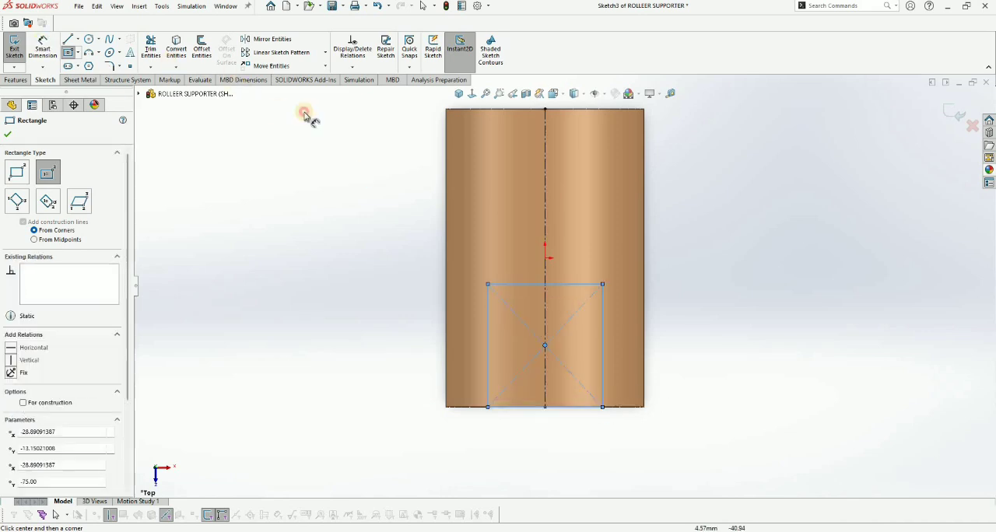
click(604, 340)
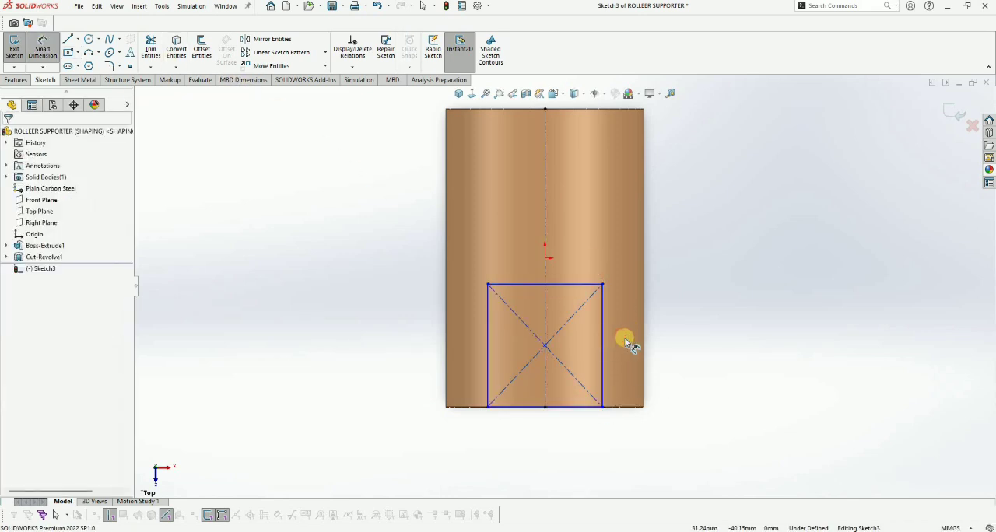
click(624, 337)
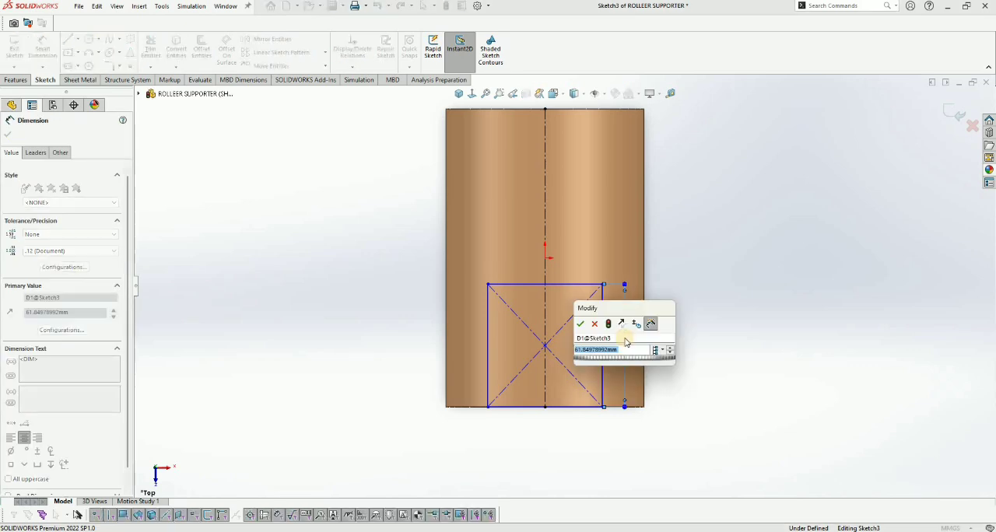
text(65)
key(Return)
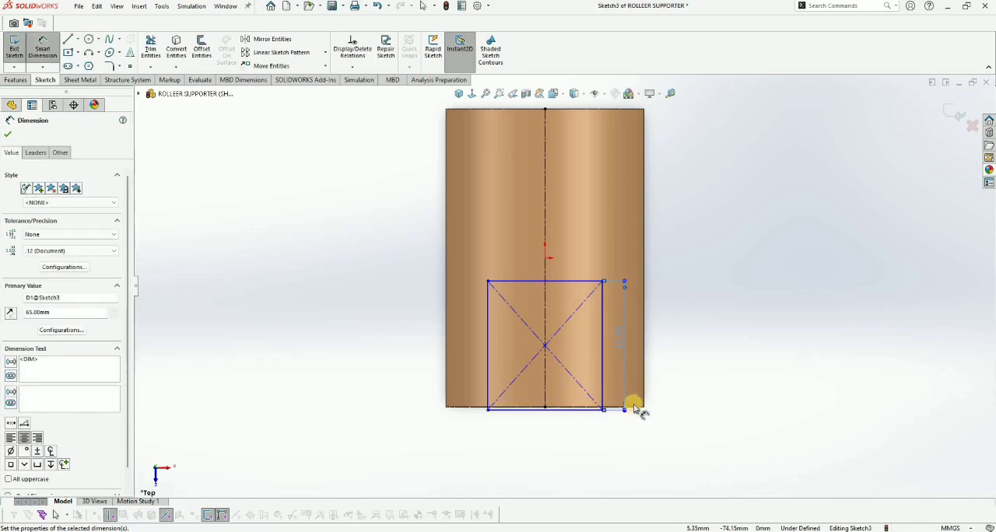
key(Escape)
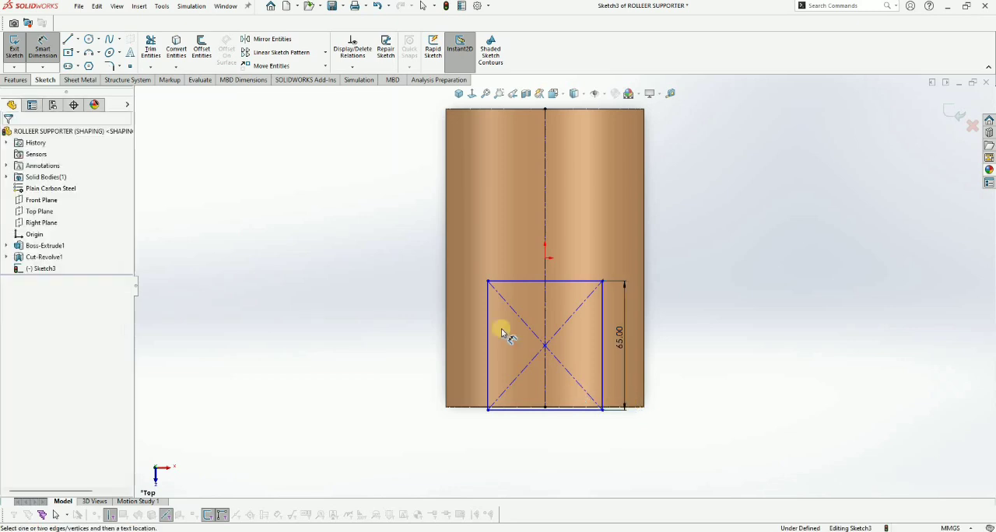
Step: Dimension the distance from the rectangle's center point to the cylinder's front end edge as 65/2, giving 32.5 mm
scroll(443, 252, down, 3)
click(446, 255)
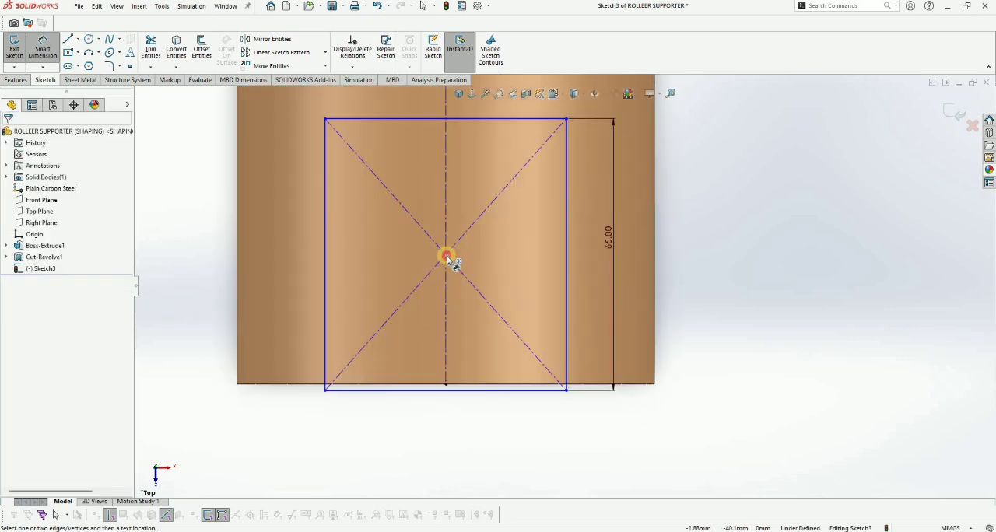
click(486, 387)
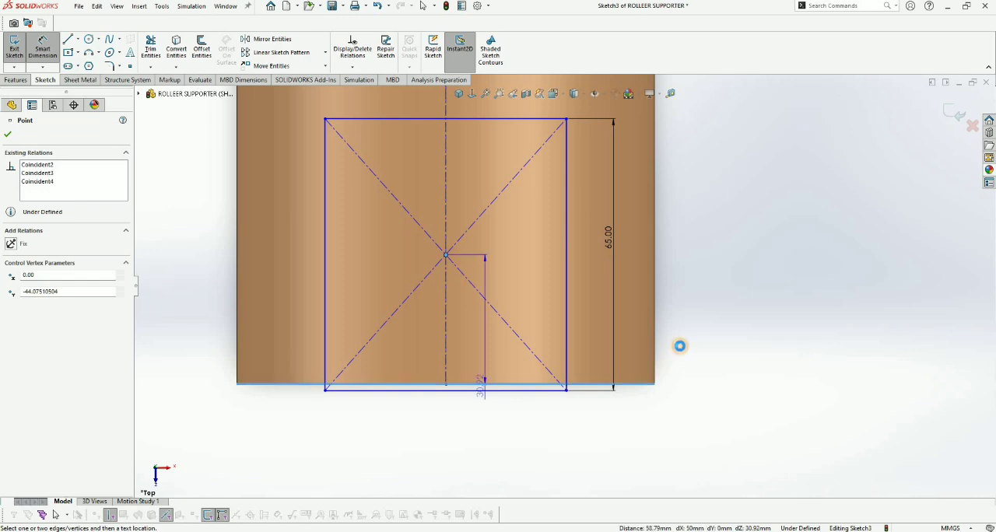
click(679, 348)
text(65/2)
key(Return)
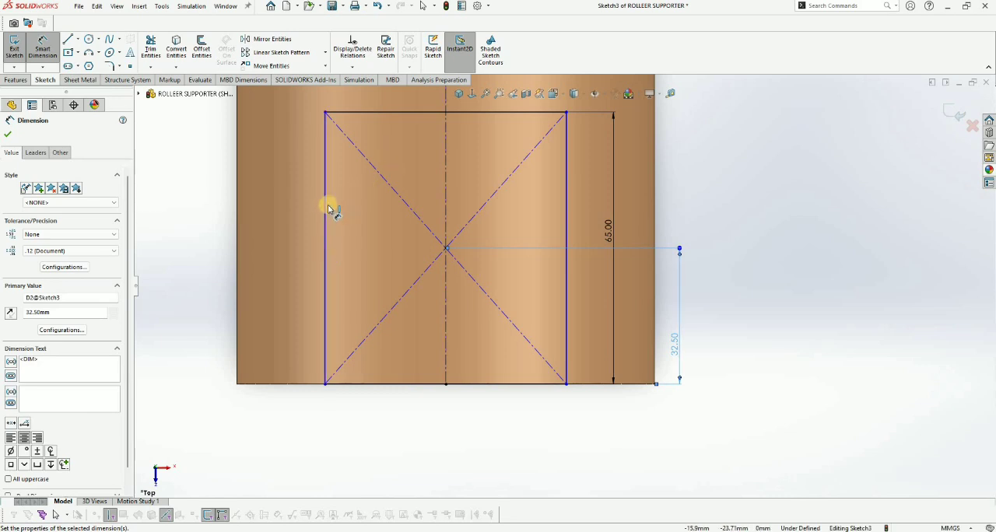
Step: Dimension the rectangle's width between its two vertical sides and set it to 65 mm
click(567, 178)
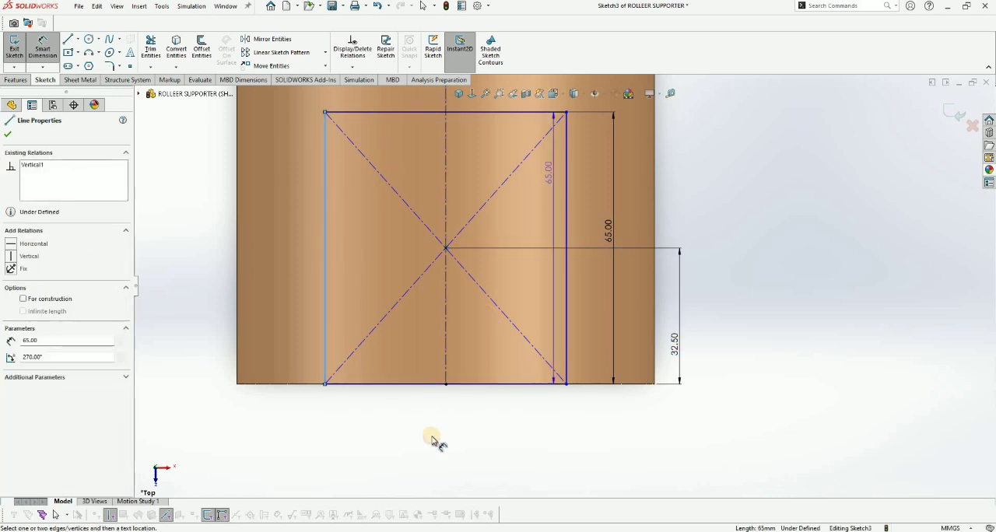
click(444, 419)
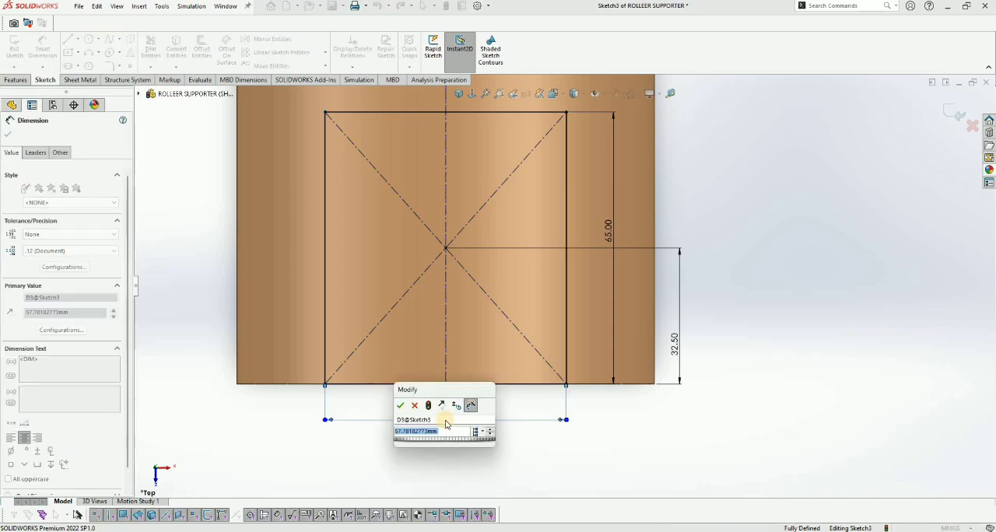
text(65)
key(Return)
Step: Cut the square profile through the cylinder with Extruded Cut, using the Through All - Both end condition
scroll(576, 272, up, 5)
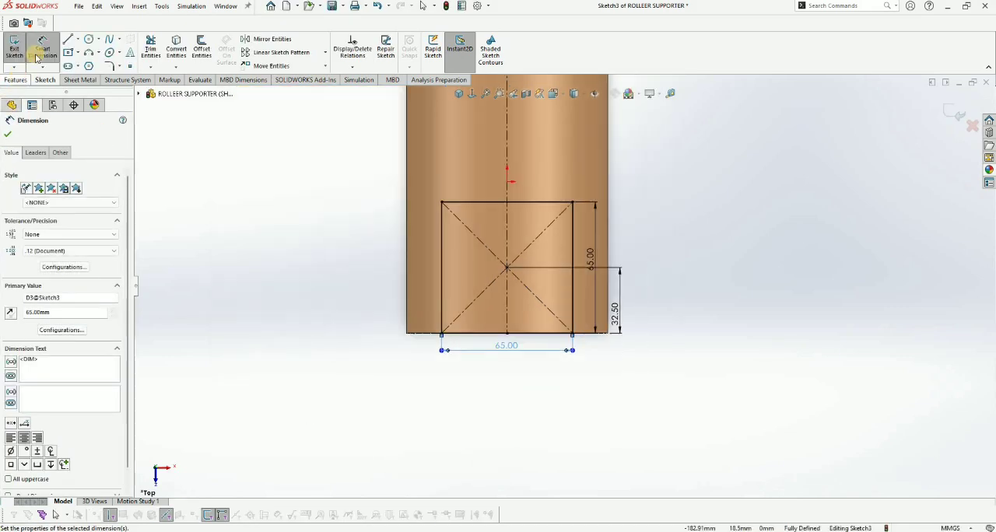
click(15, 79)
click(154, 48)
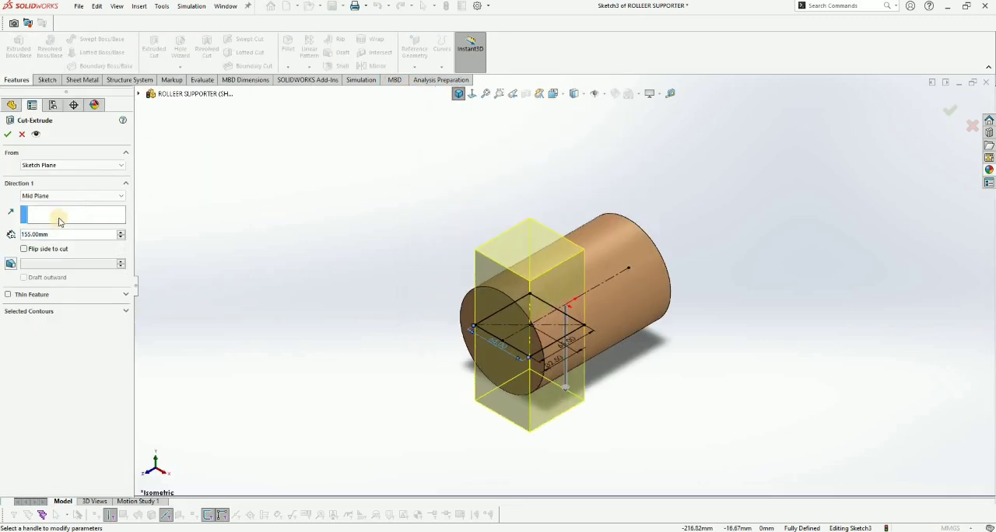
click(70, 196)
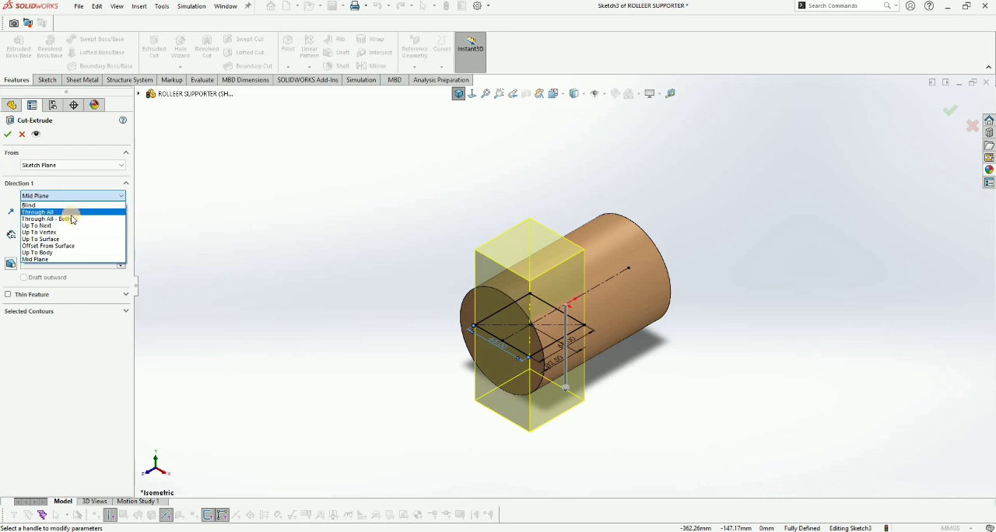
click(54, 212)
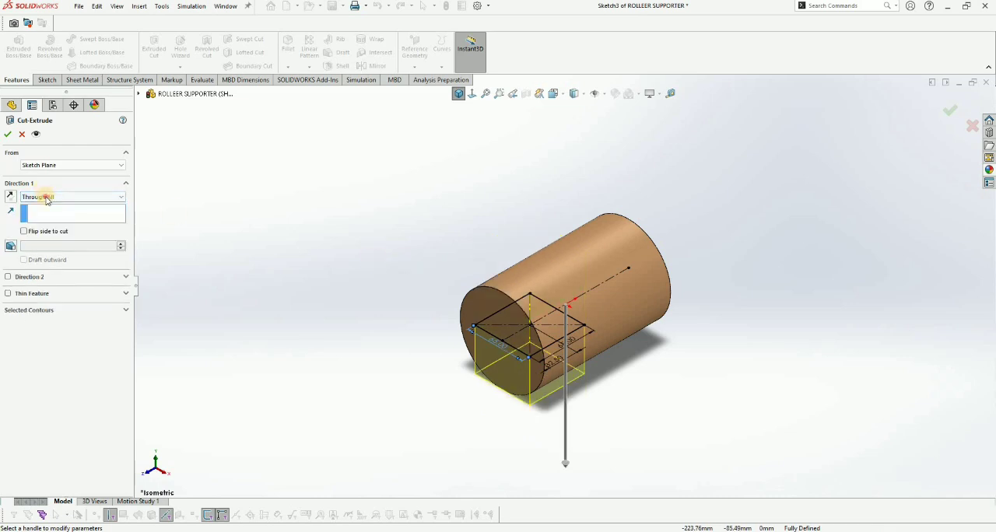
click(69, 196)
click(54, 219)
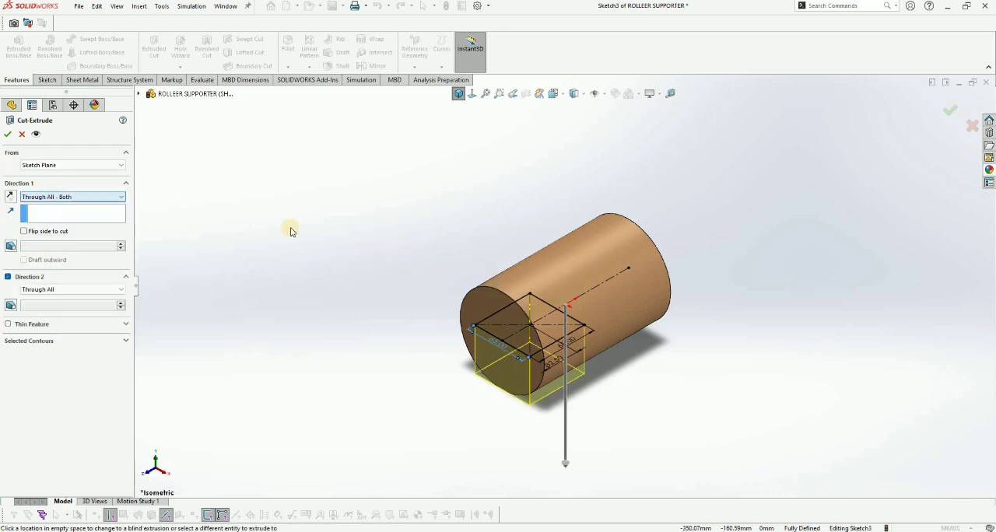
click(8, 137)
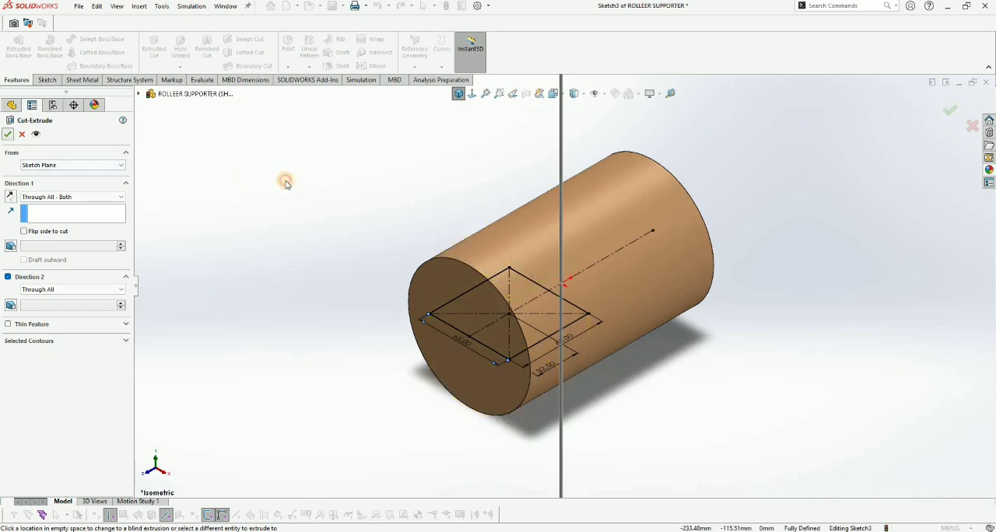
click(607, 167)
mouse_move(606, 167)
middle_down()
mouse_move(696, 163)
mouse_move(591, 182)
mouse_move(549, 167)
mouse_move(630, 187)
mouse_move(625, 164)
mouse_move(574, 202)
mouse_move(591, 178)
mouse_move(509, 154)
mouse_move(477, 162)
middle_up()
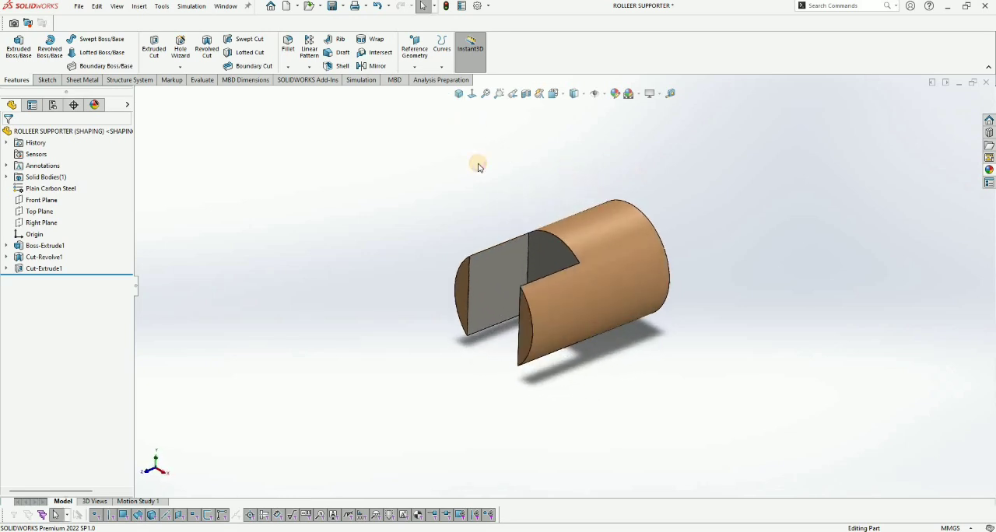
Step: Start a new carbon steel appearance in the SHAPING configuration and clear its preselected geometry
click(53, 105)
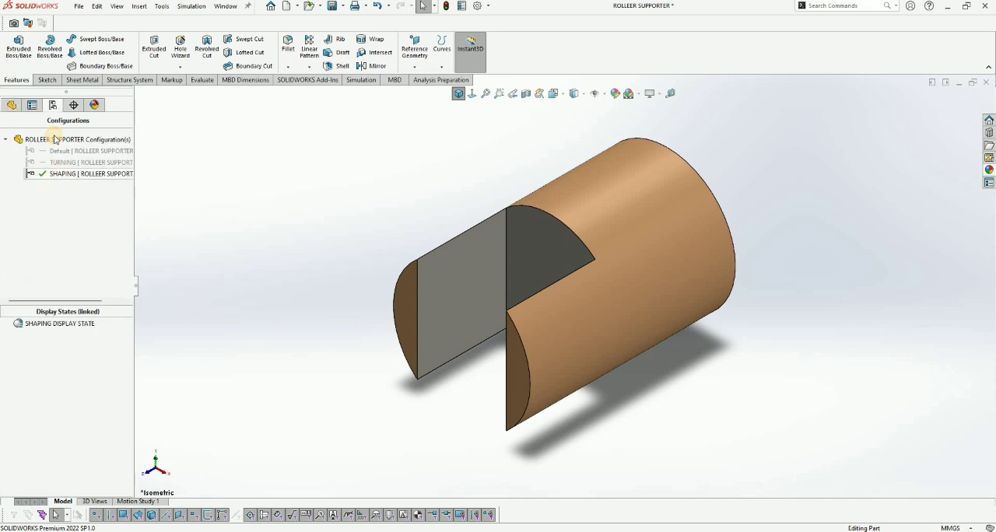
click(11, 105)
right_click(54, 131)
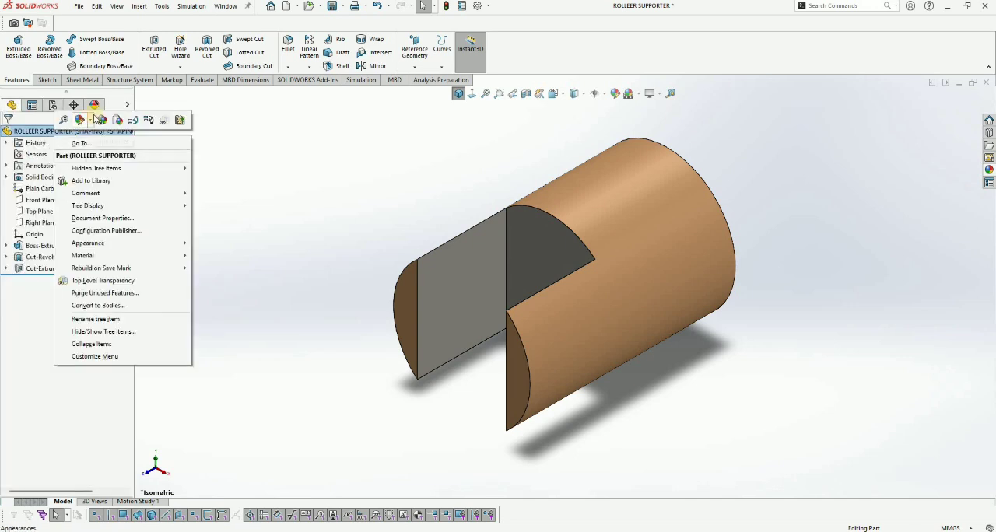
click(97, 105)
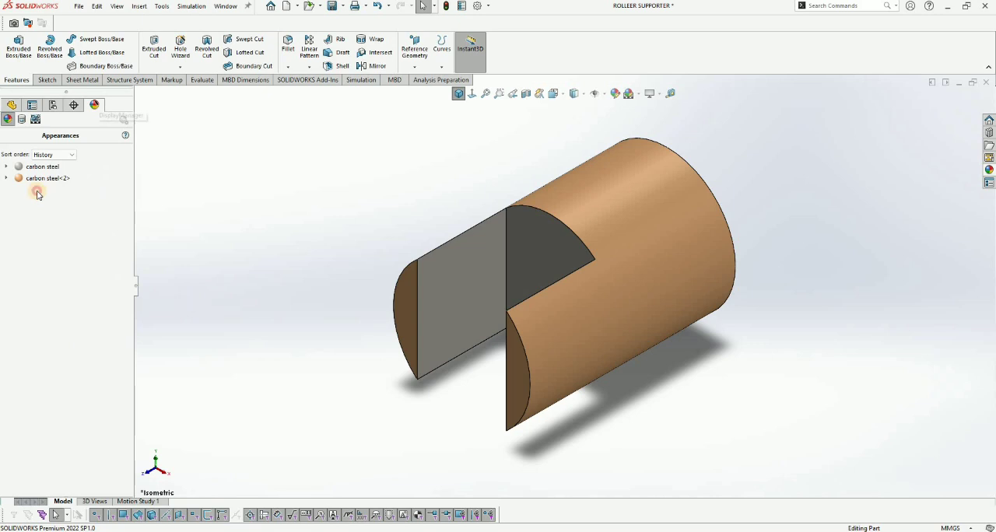
right_click(36, 192)
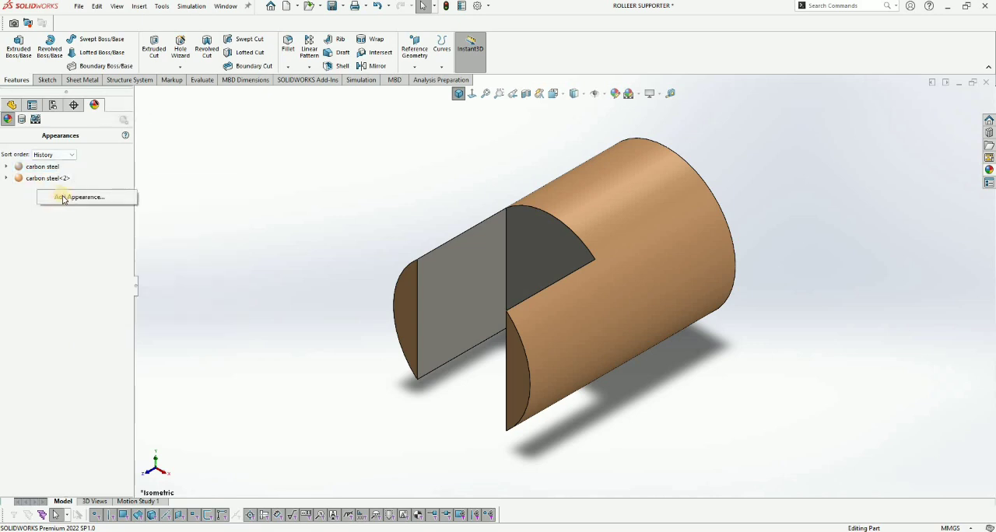
click(67, 197)
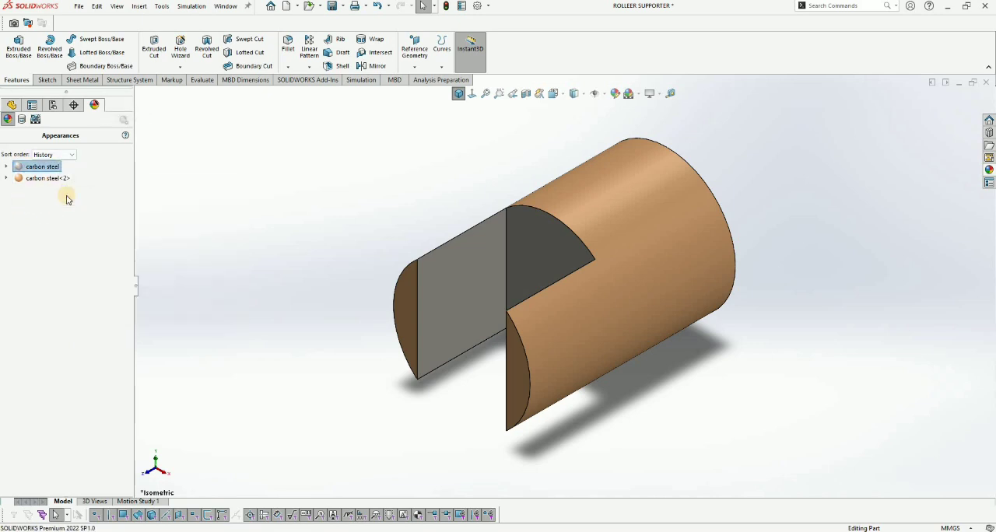
right_click(67, 198)
click(86, 196)
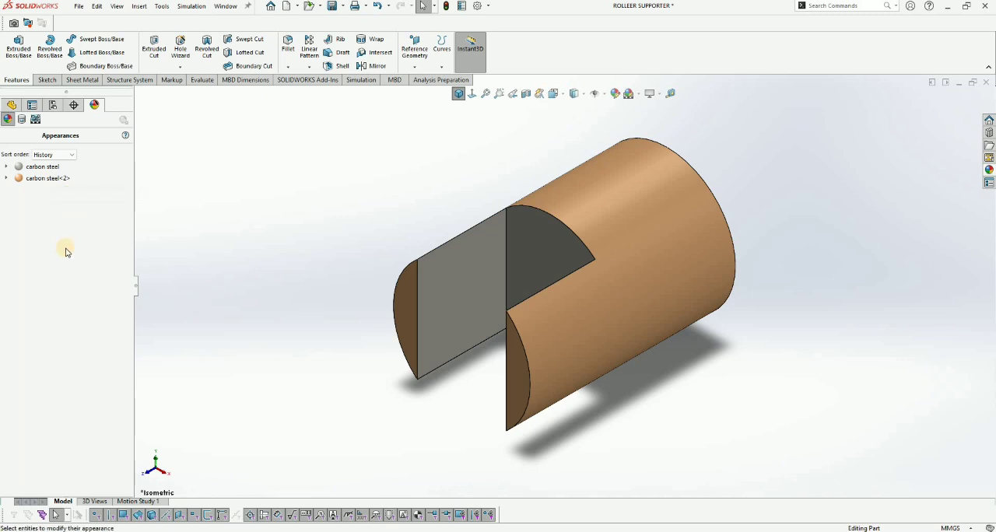
right_click(58, 235)
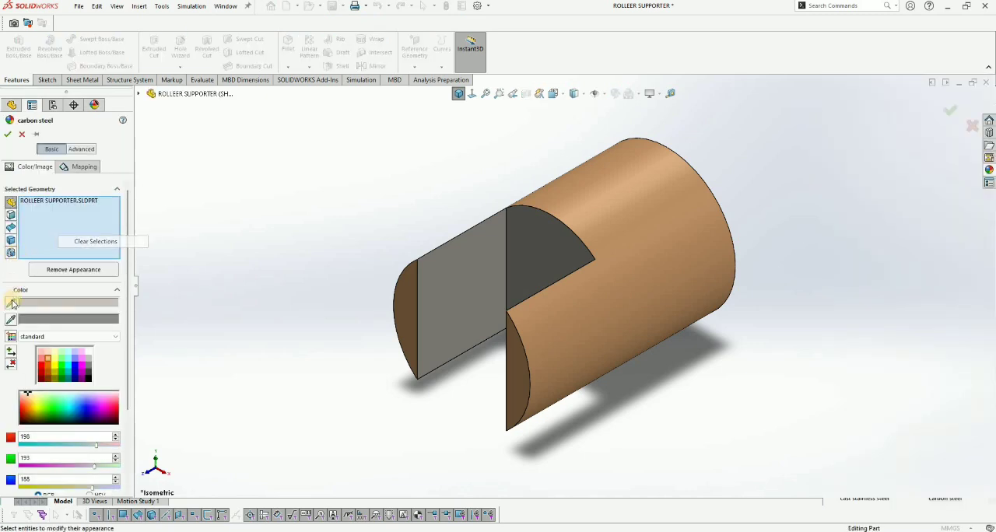
click(78, 241)
Step: Apply a cyan color (RGB 0, 255, 255) to the square extruded cut for this display state only
click(138, 94)
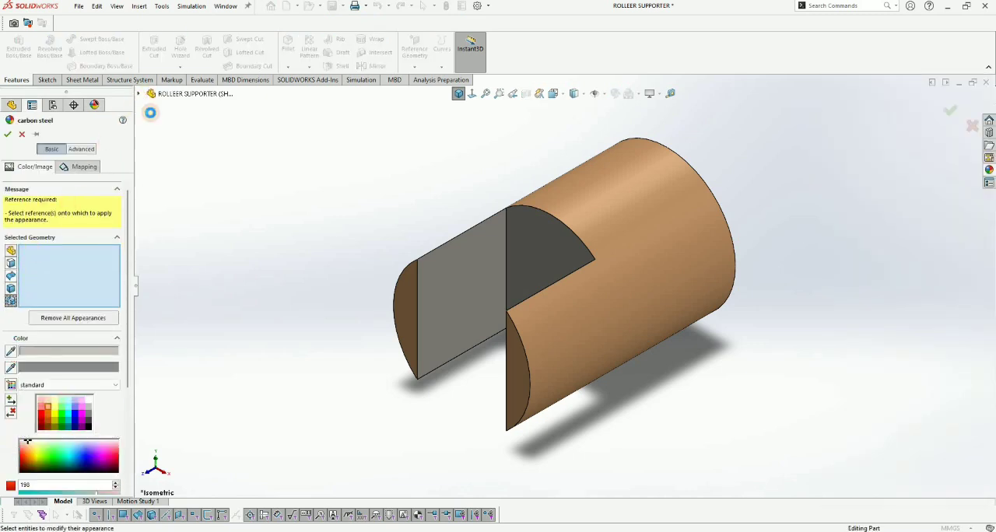
click(185, 231)
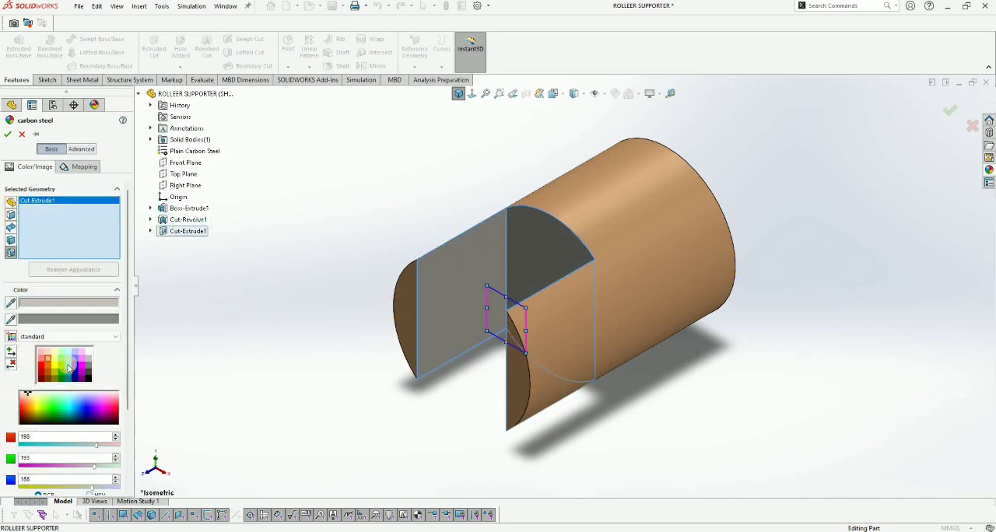
click(68, 374)
click(70, 371)
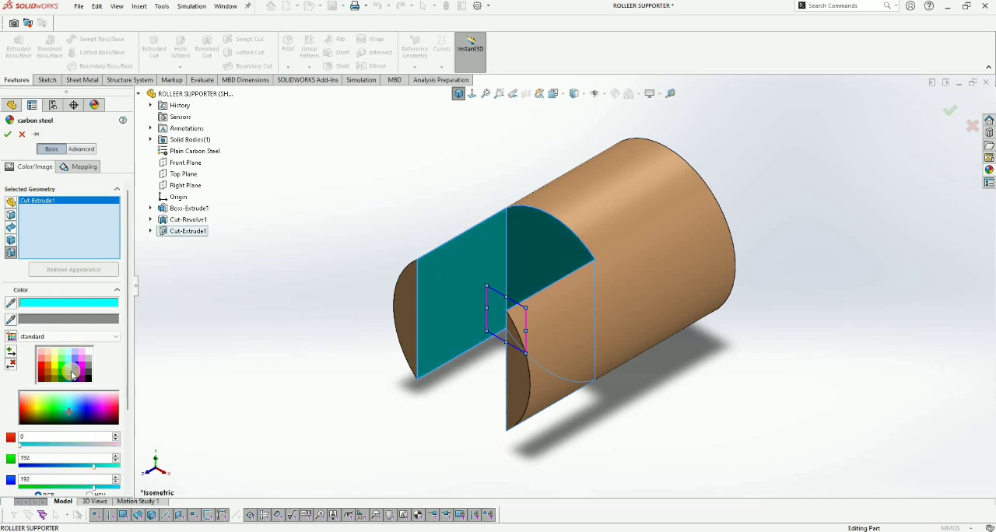
click(69, 416)
scroll(69, 416, down, 3)
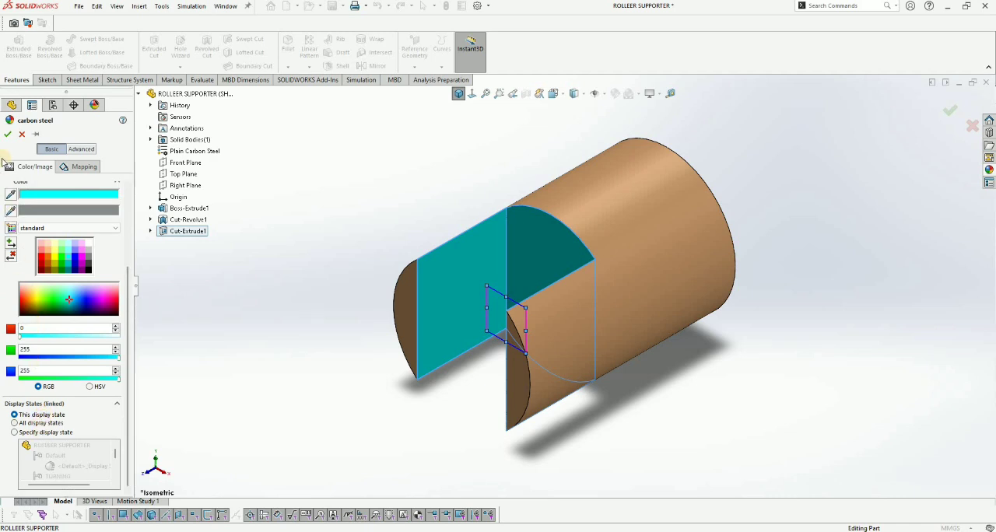
click(8, 134)
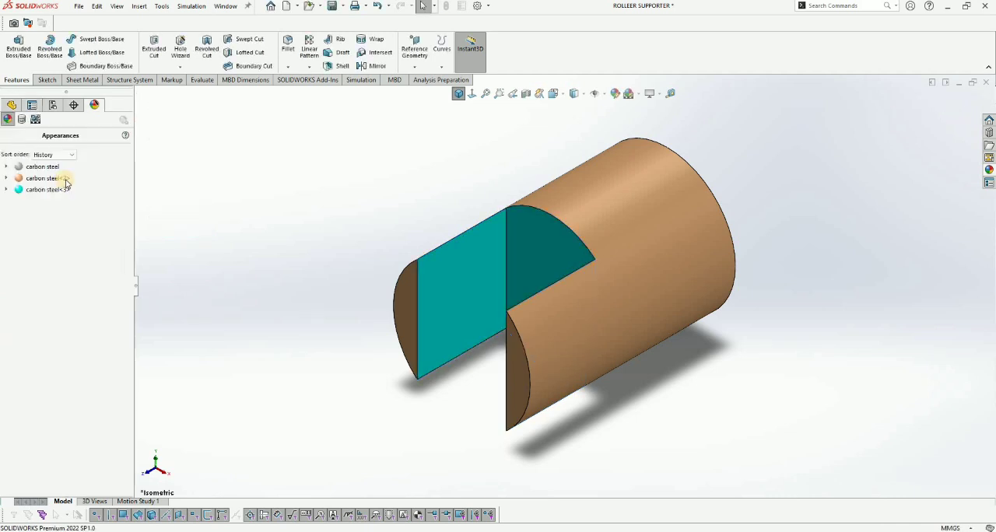
Step: Return to the part's feature tree and save the part
click(14, 107)
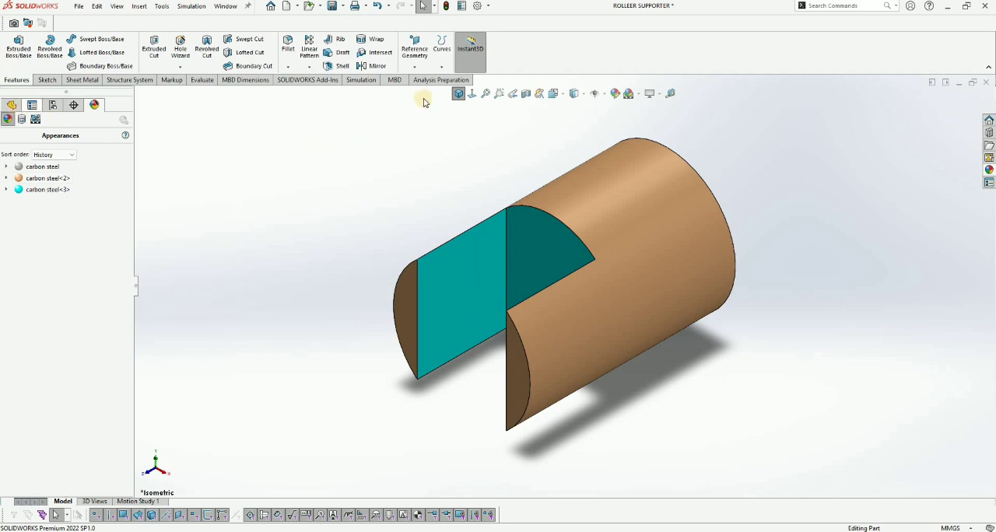
key(ctrl+7)
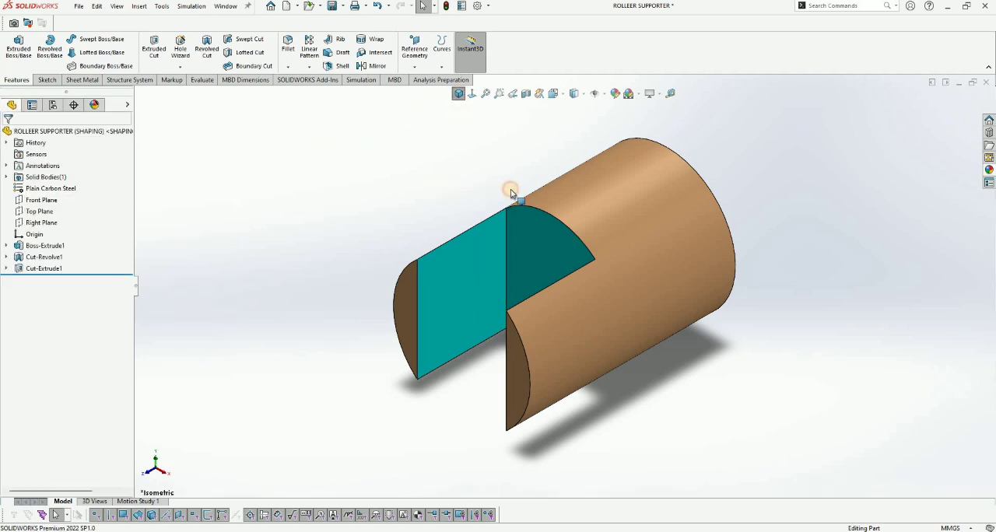
scroll(478, 180, up, 1)
scroll(478, 179, down, 1)
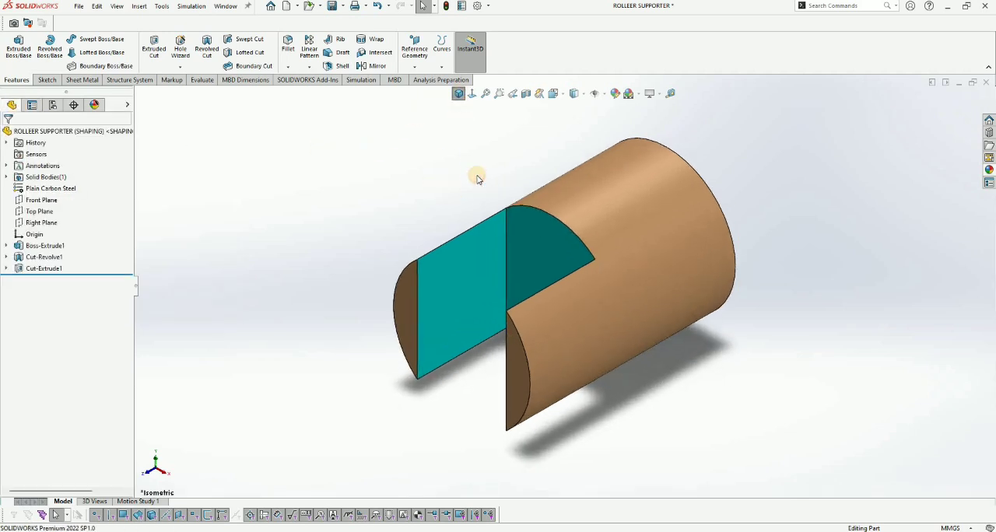
key(ctrl+s)
click(441, 184)
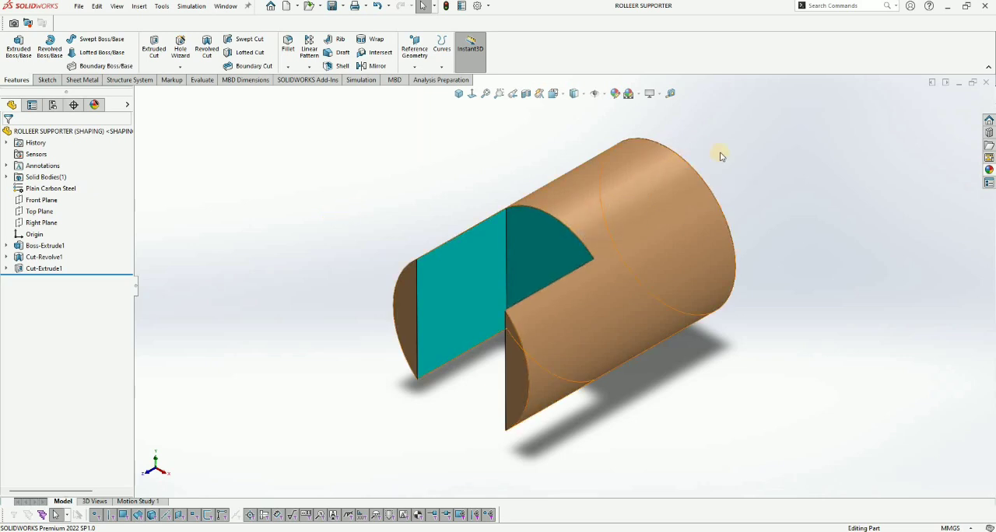
Step: Add a new part configuration named CNC MACHINING
middle_drag(651, 187, 617, 152)
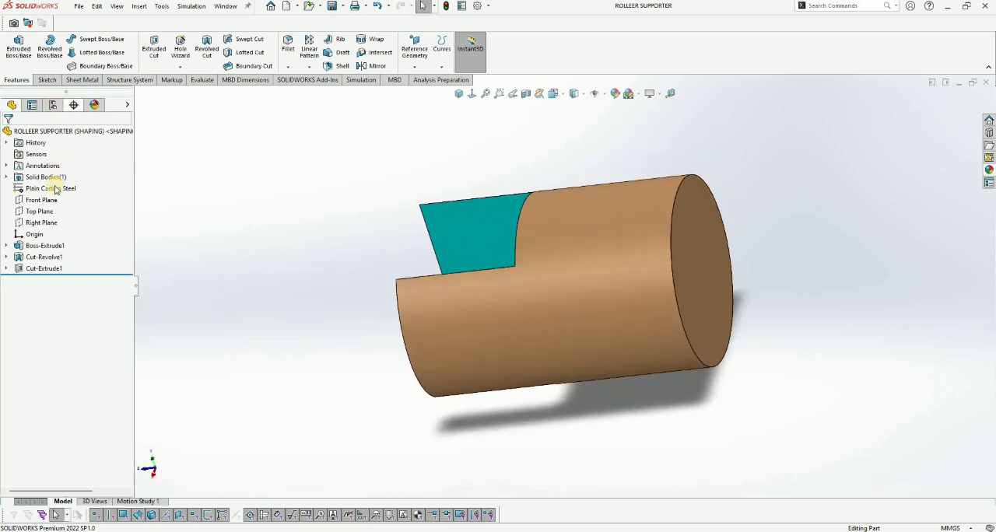
click(53, 105)
right_click(57, 188)
click(66, 194)
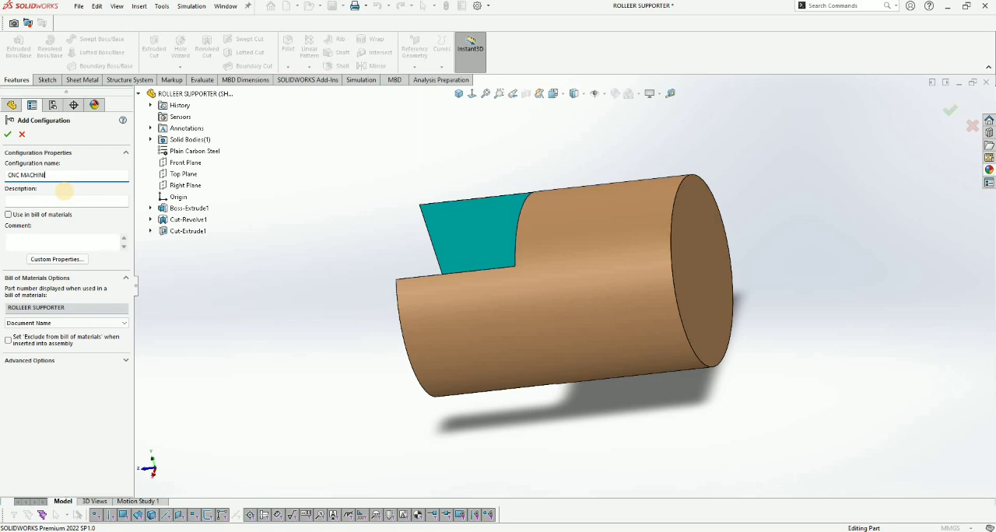
key(Return)
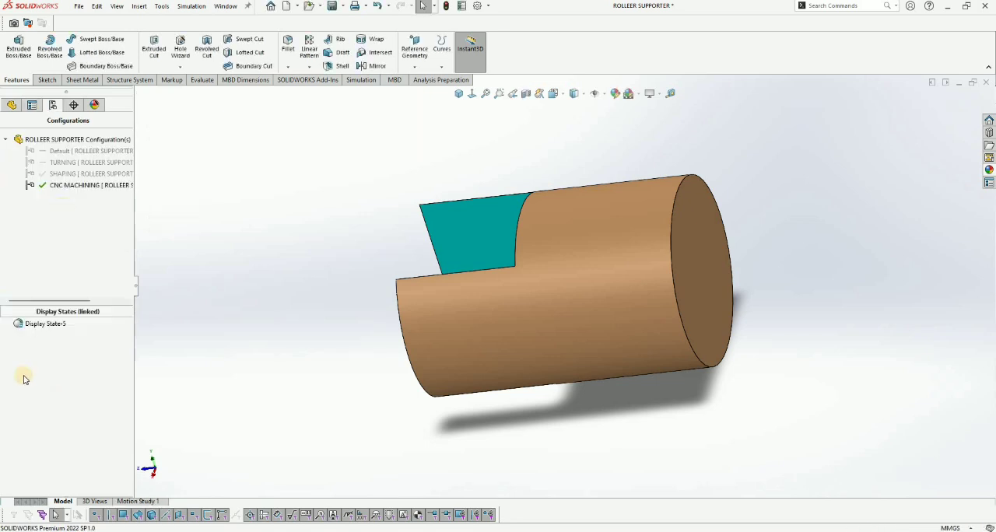
Step: Rename the CNC MACHINING configuration's display state as CNC and accept its properties with display states linked to configurations
right_click(35, 323)
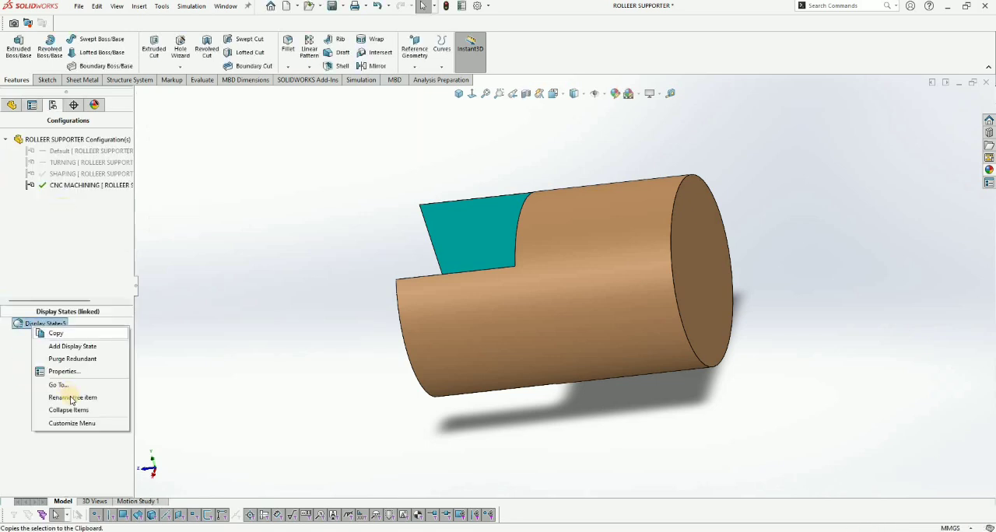
click(71, 398)
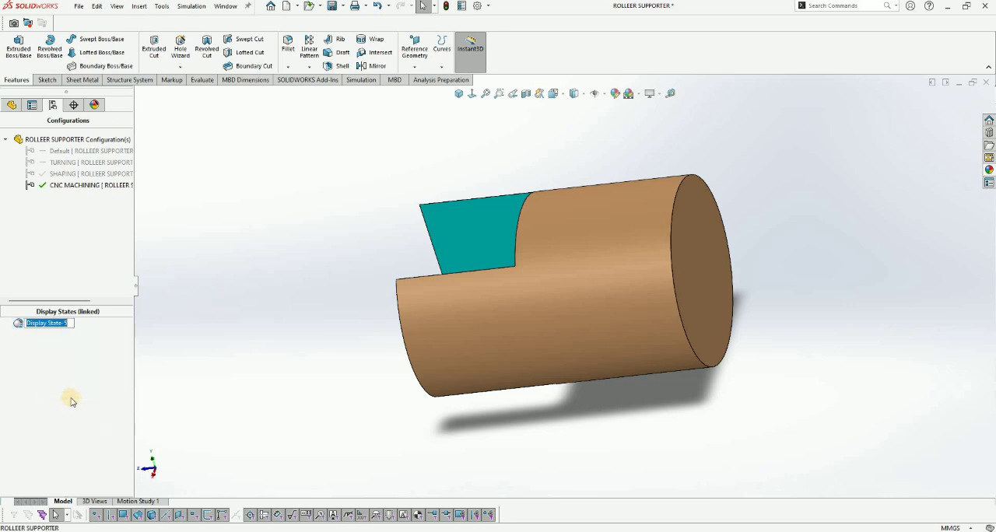
right_click(28, 323)
click(54, 371)
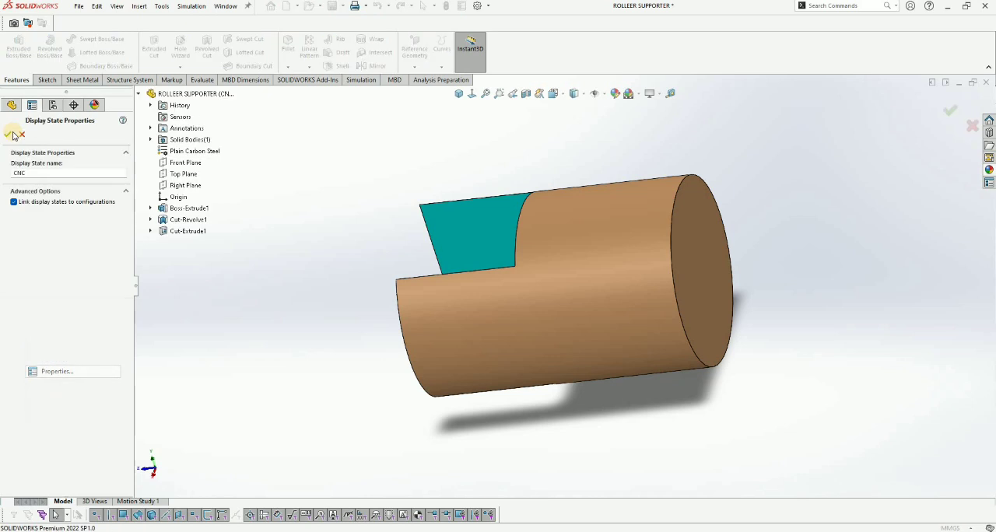
click(7, 134)
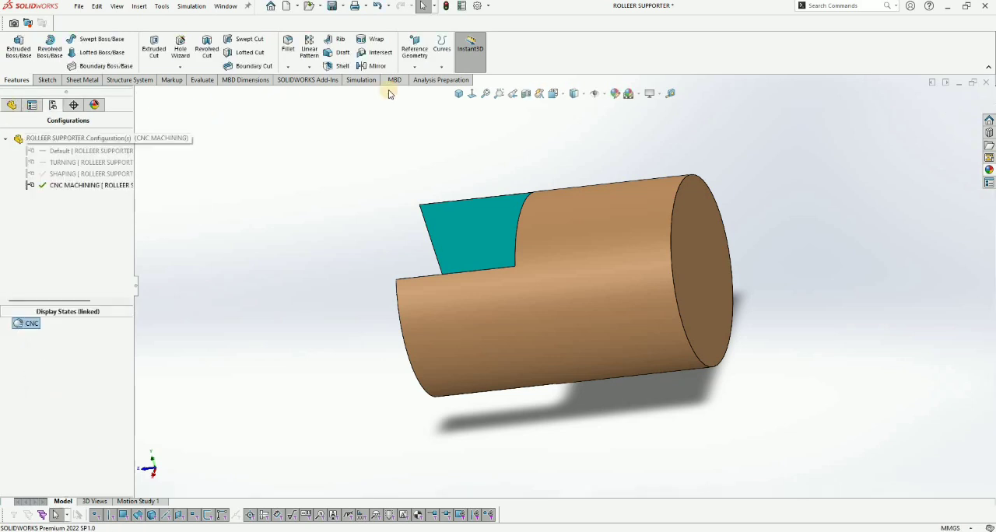
Step: Sketch a circle about 55 mm in diameter on the cylinder's uncut end face, centered on the origin
click(458, 93)
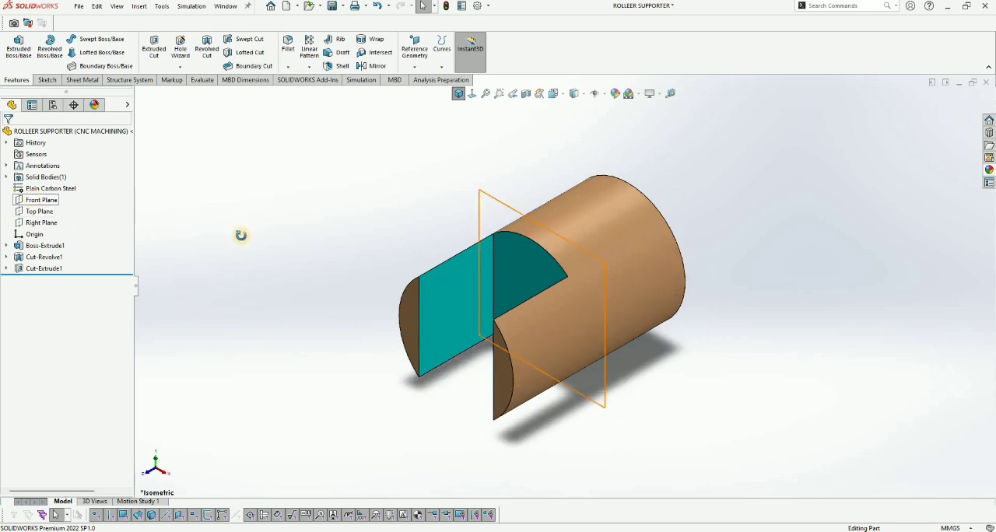
middle_drag(523, 256, 627, 204)
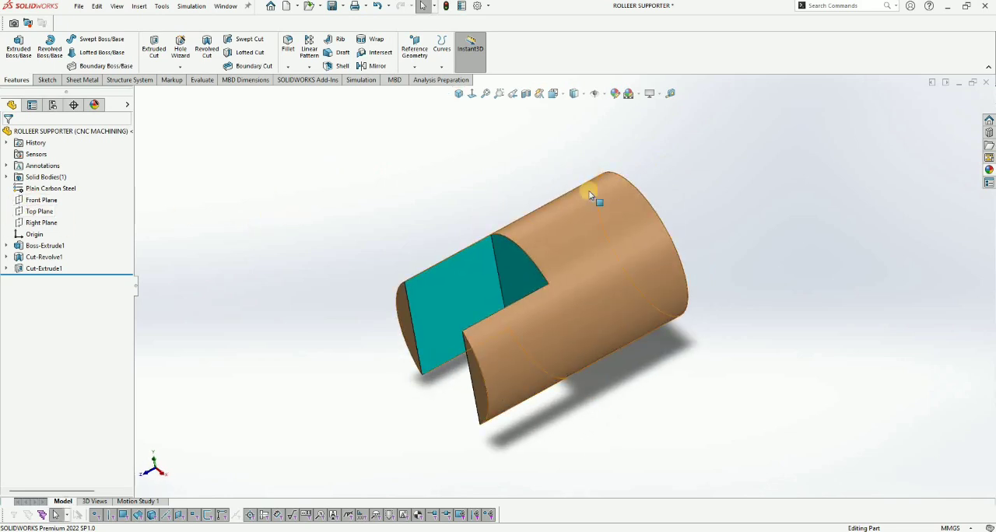
middle_drag(444, 234, 612, 325)
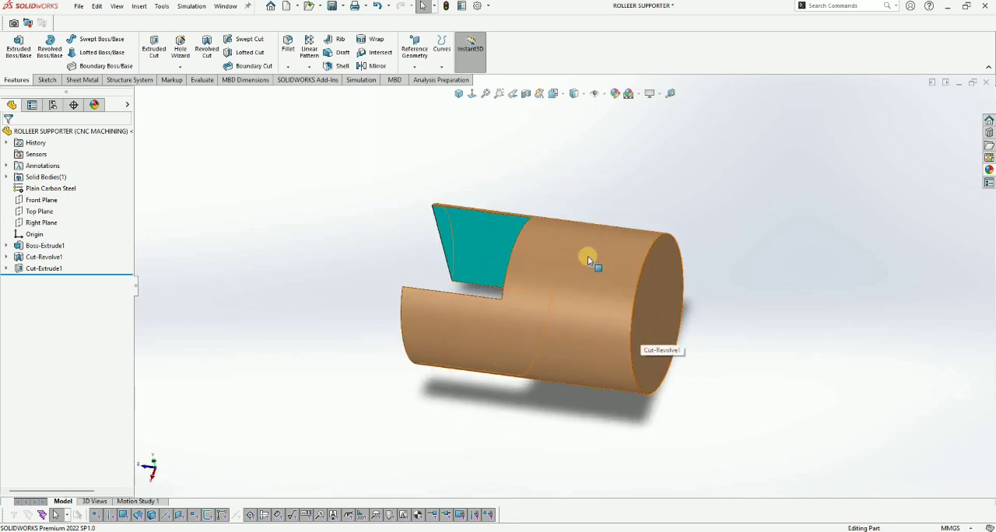
scroll(576, 260, up, 3)
scroll(620, 265, down, 3)
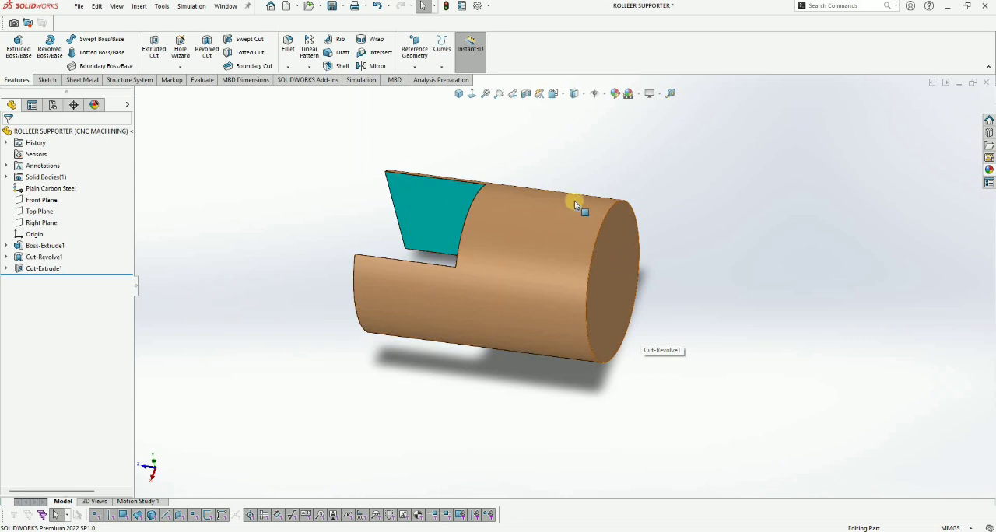
click(620, 266)
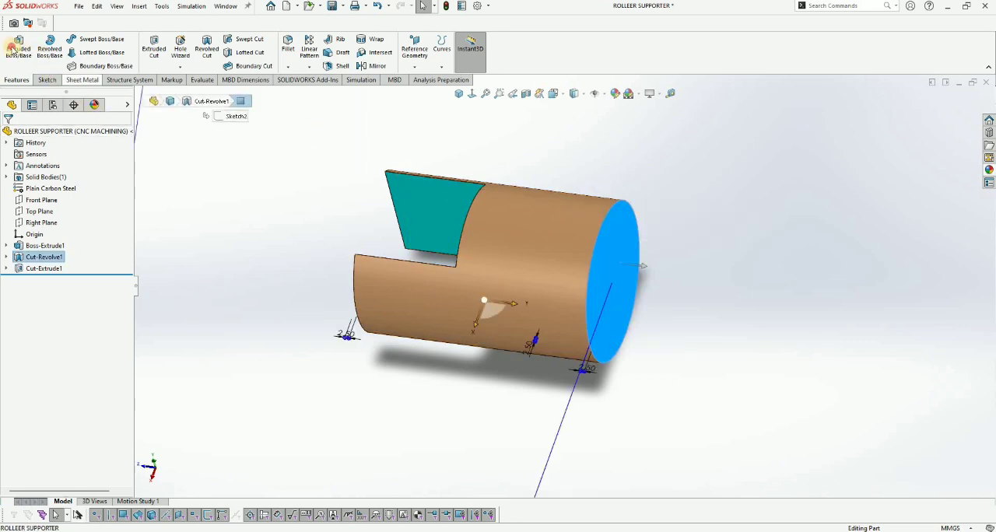
click(47, 81)
click(71, 39)
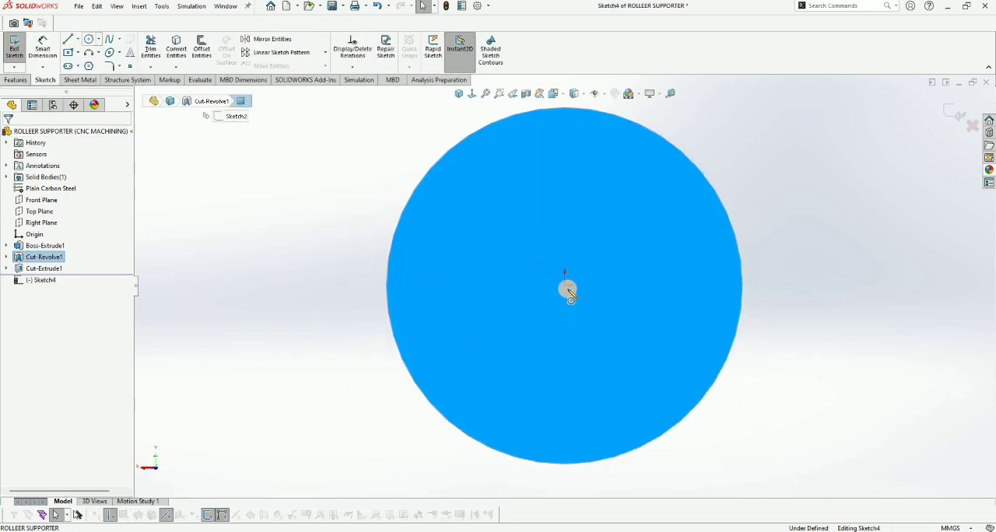
click(565, 285)
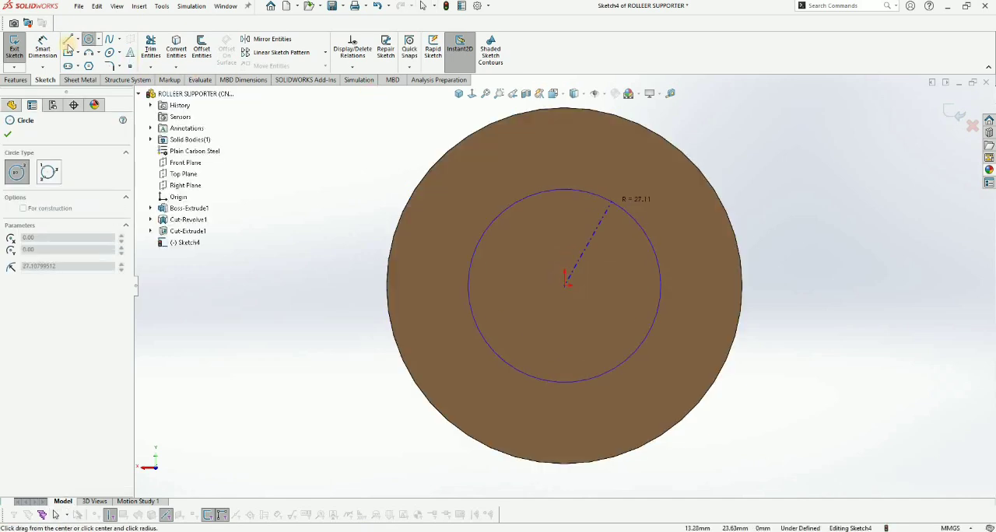
click(633, 212)
Step: Dimension the circle's diameter and set it to 70 mm
key(d)
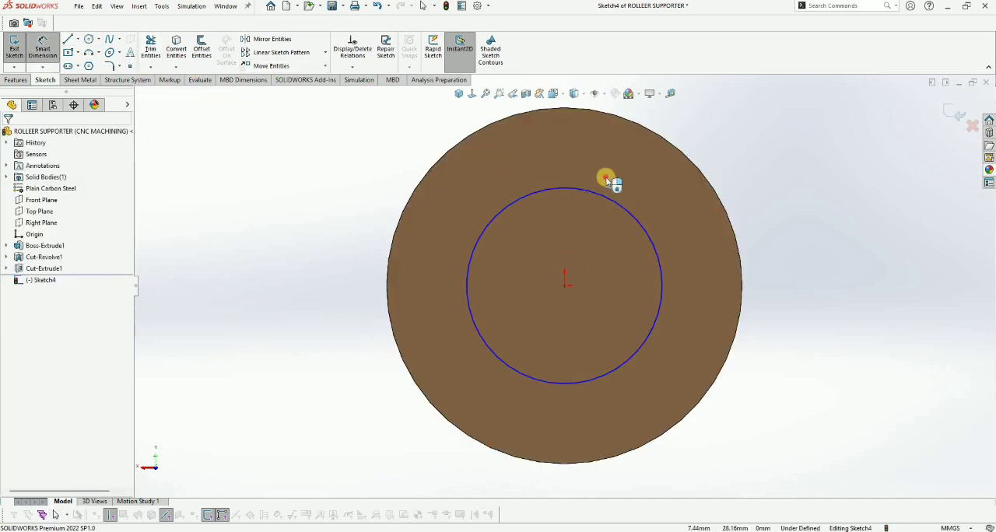
click(605, 178)
click(605, 177)
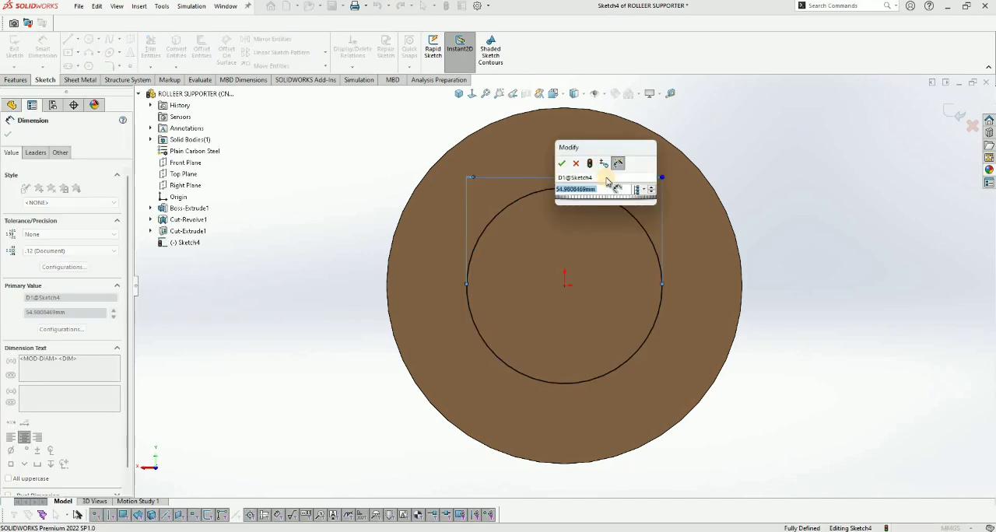
text(75)
key(Return)
scroll(600, 204, up, 2)
click(603, 204)
double_click(604, 204)
text(70)
key(Return)
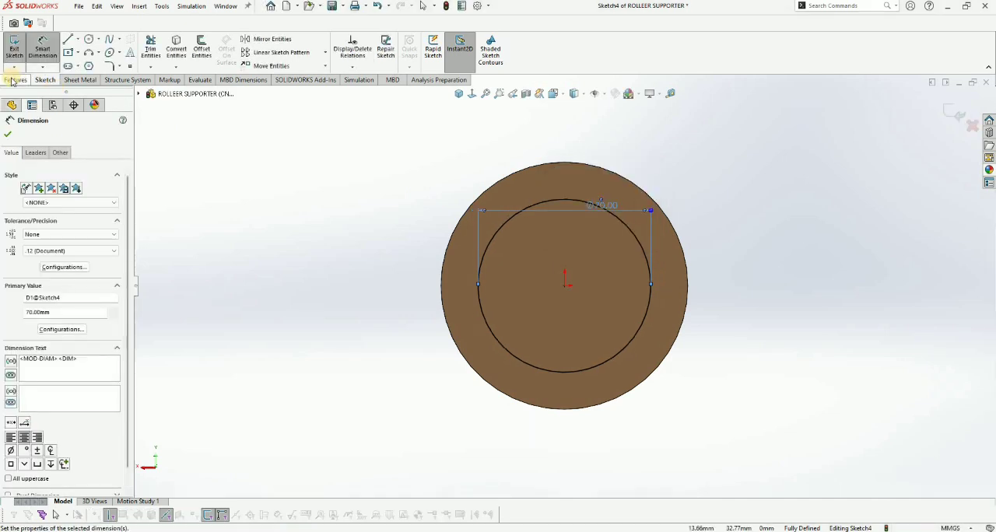
Step: Cut away the material outside the 70 mm circle with an Extruded Cut at a blind depth of 25 mm
click(16, 79)
click(154, 48)
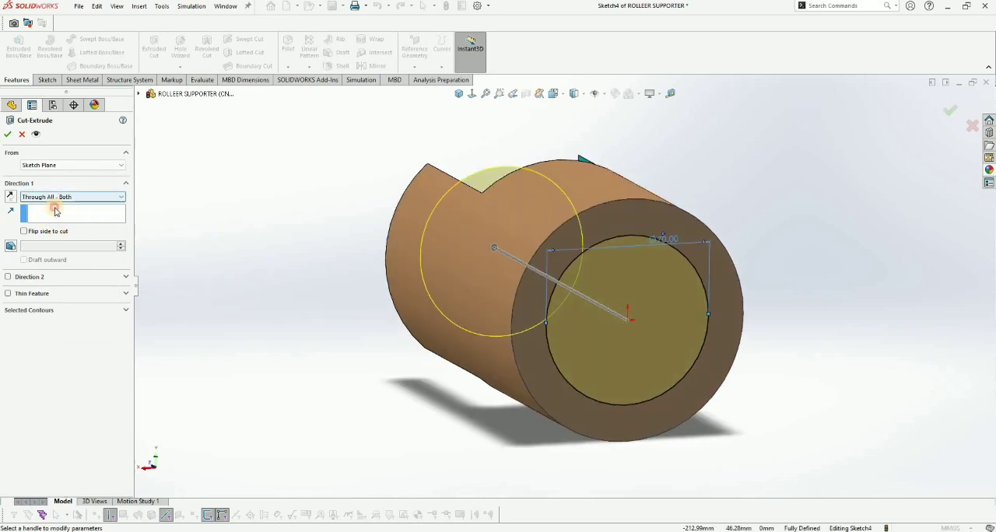
click(54, 199)
click(35, 206)
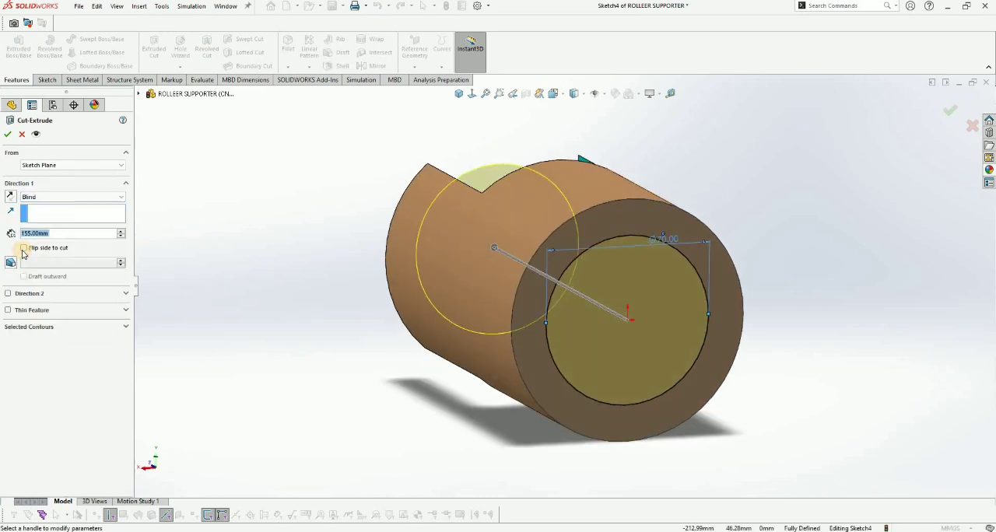
click(24, 248)
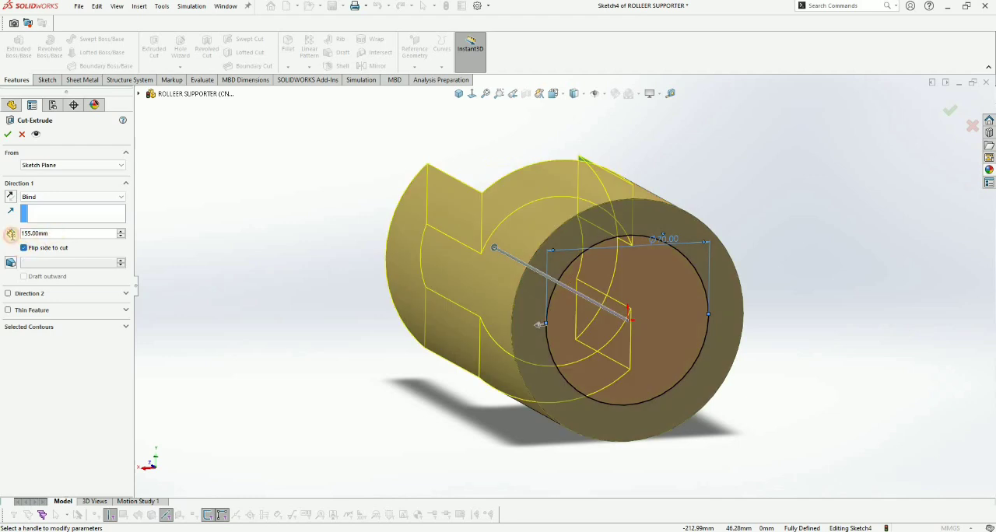
text(25)
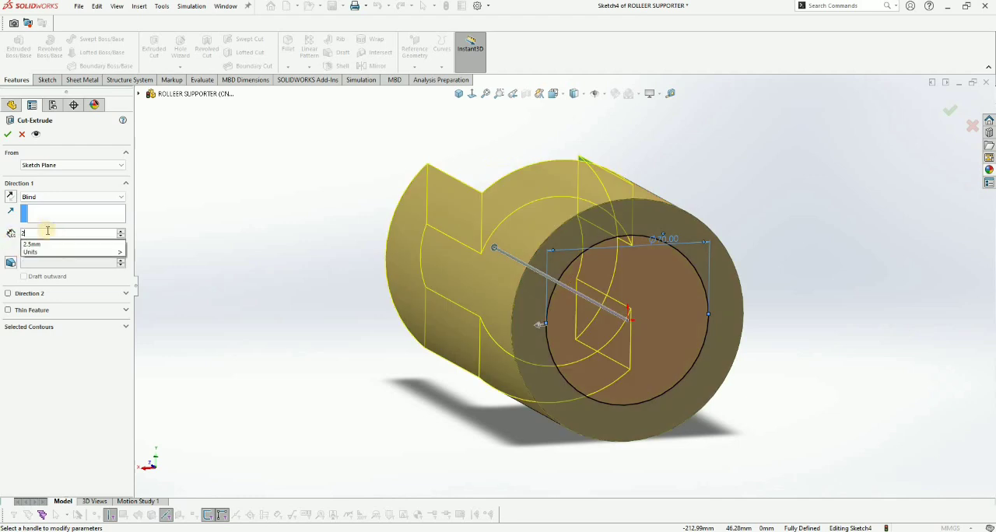
key(Return)
click(9, 134)
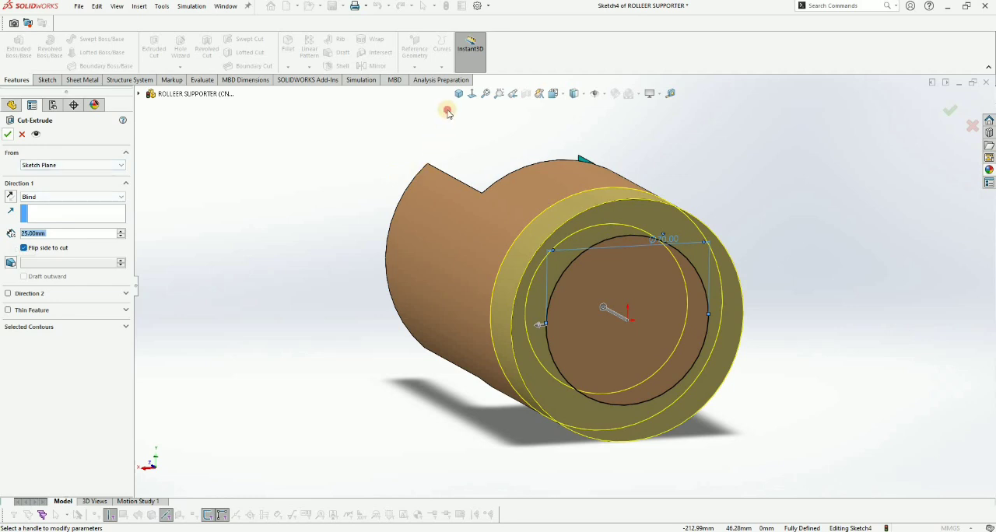
Step: Color the new 25 mm end cut light yellow (255, 255, 128) as a feature-level carbon steel appearance and save the part
middle_drag(721, 250, 211, 174)
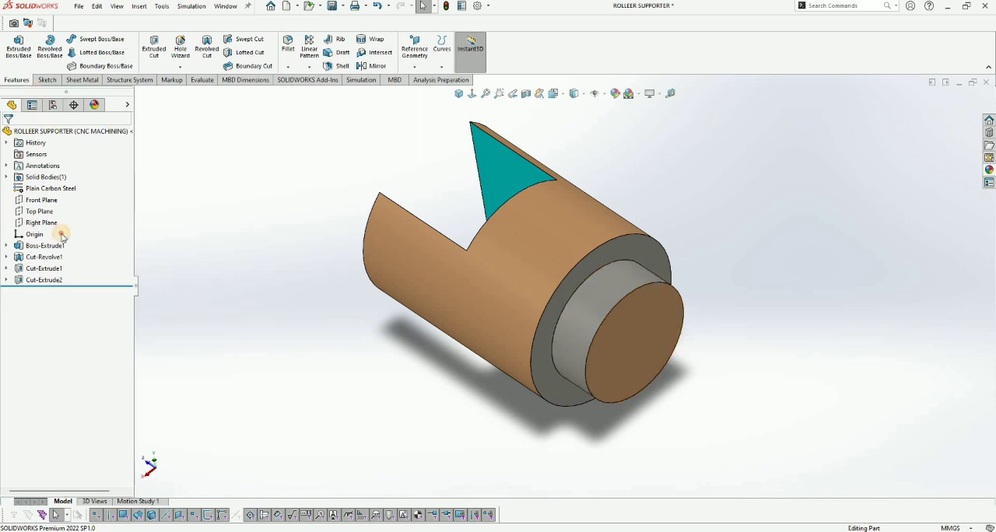
click(53, 104)
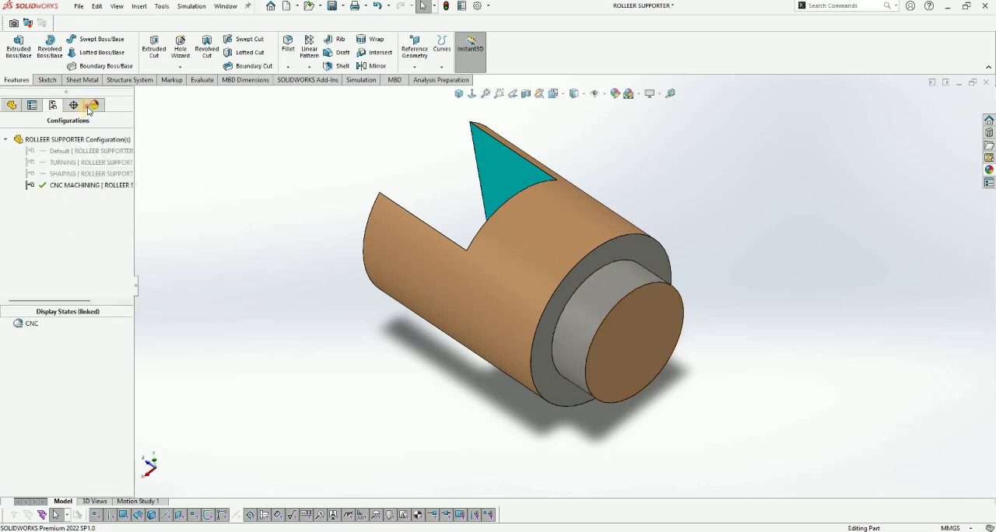
right_click(59, 206)
click(63, 208)
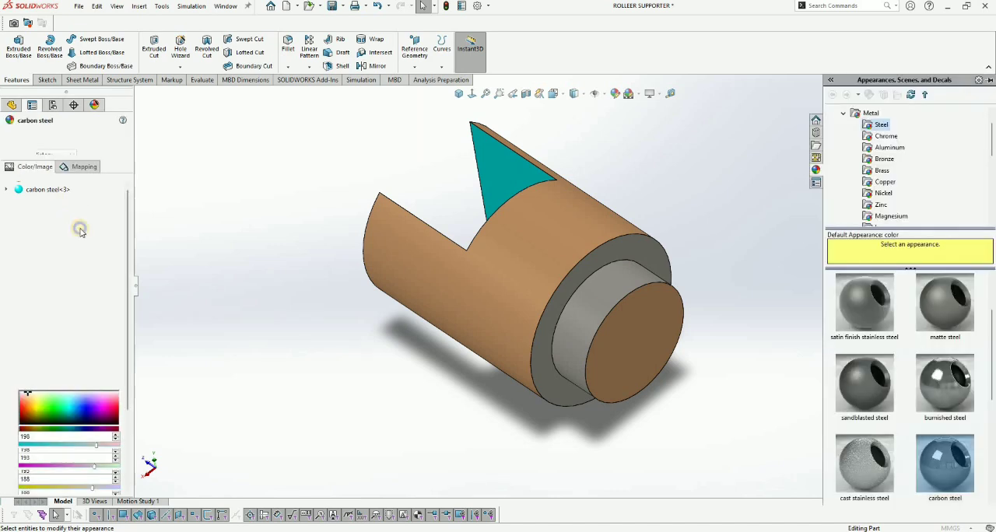
right_click(69, 224)
click(79, 231)
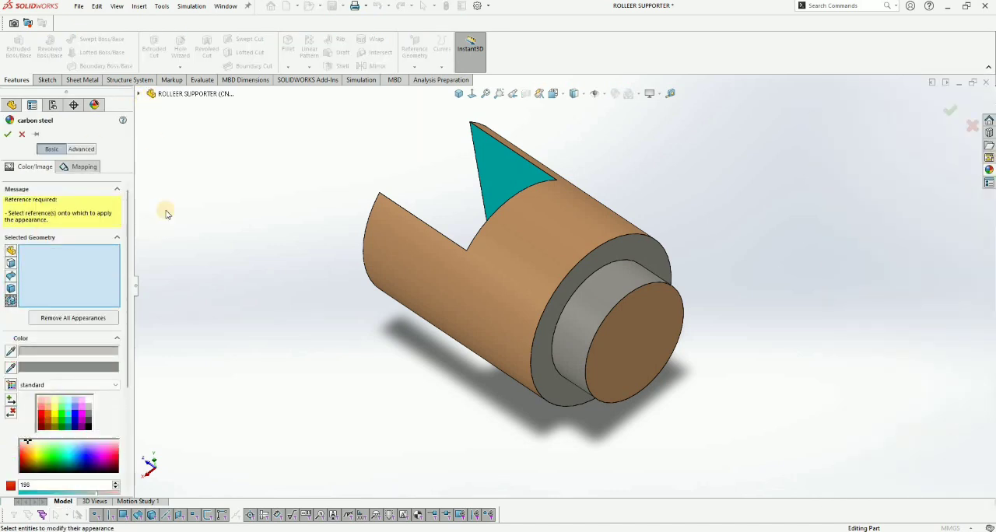
click(139, 94)
click(187, 242)
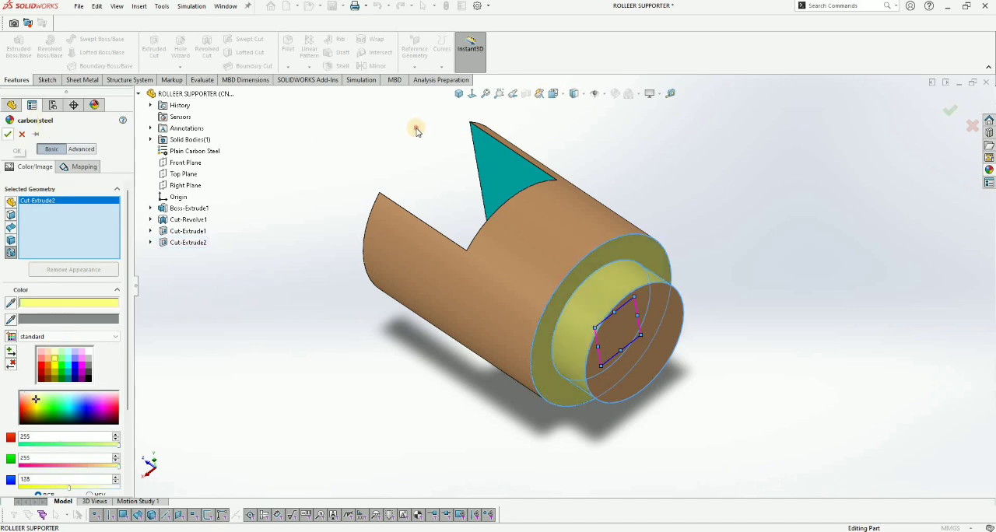
key(ctrl+7)
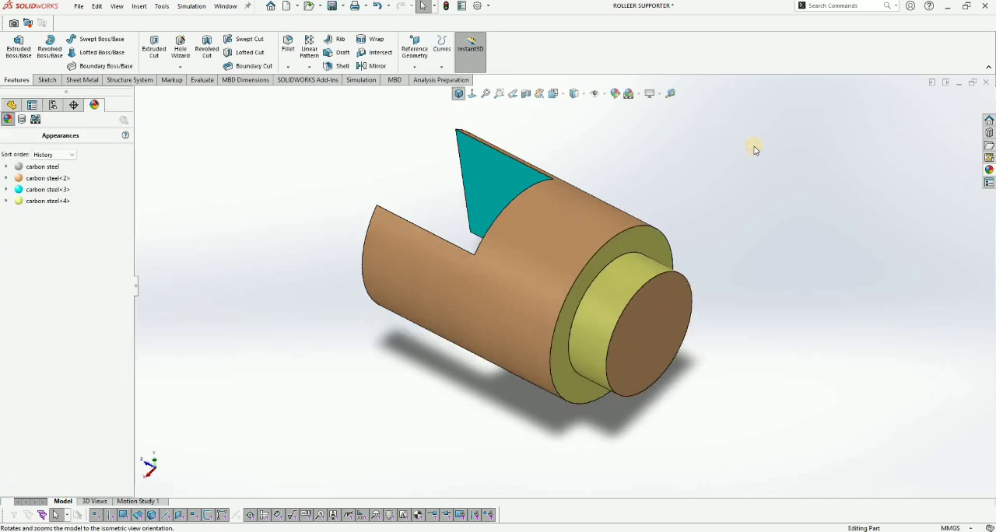
key(ctrl+s)
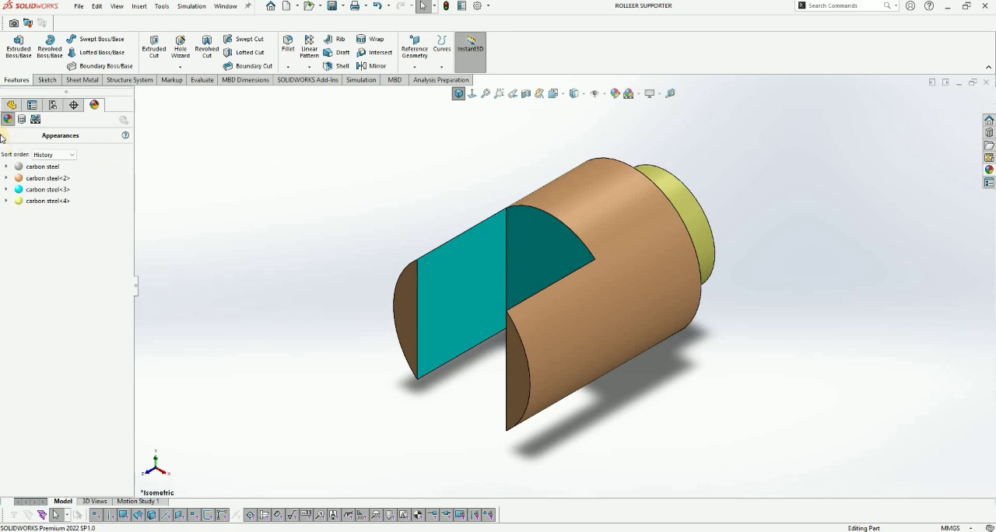
Step: Start a sketch on the slot's floor face and draw a vertical centerline through the origin across its full diameter
click(12, 105)
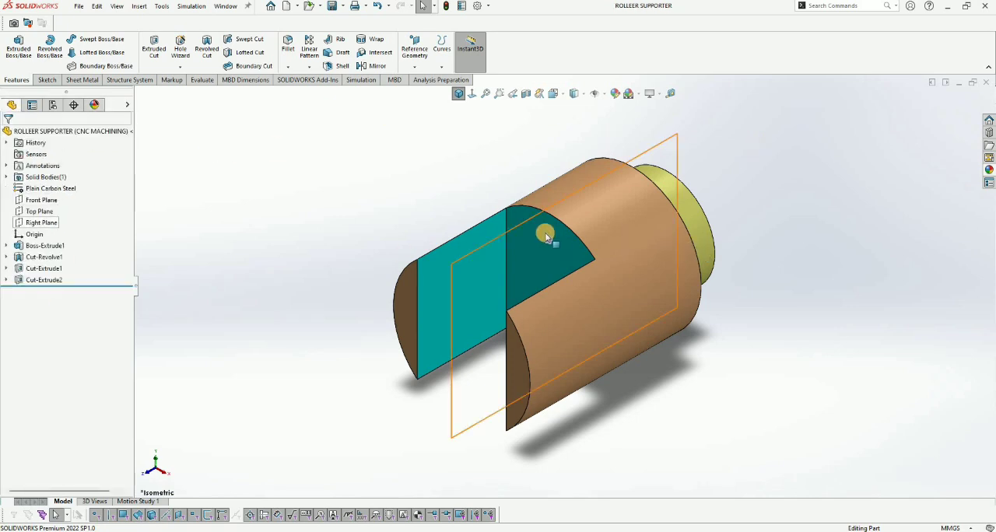
click(591, 205)
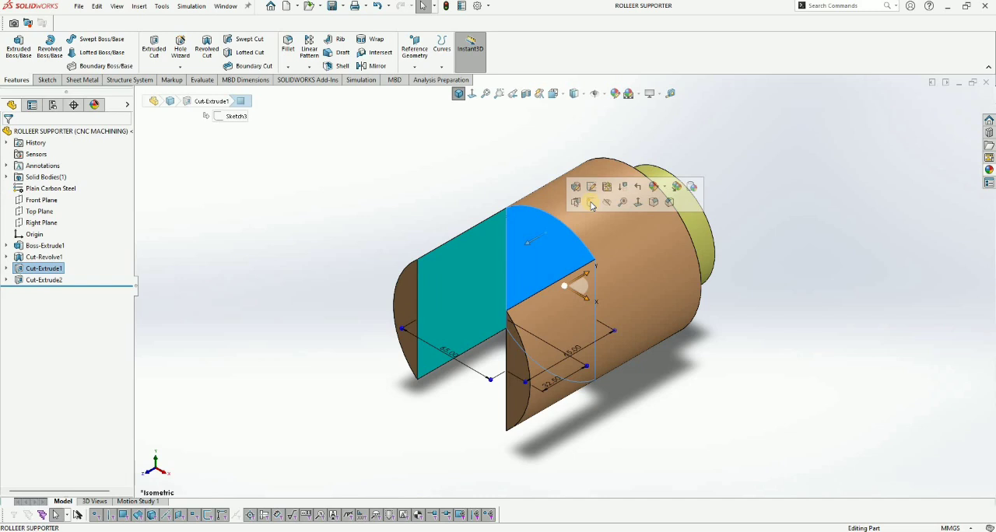
click(589, 202)
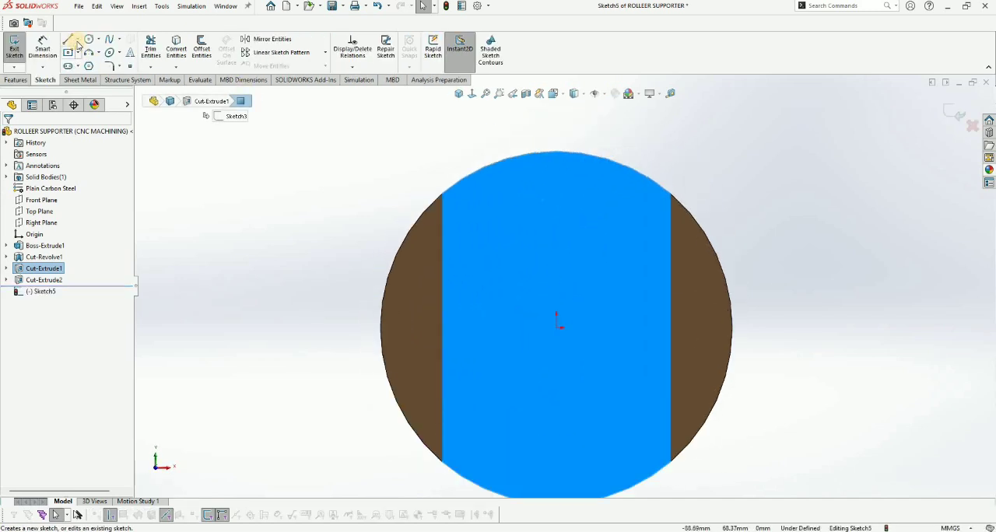
click(77, 39)
click(88, 62)
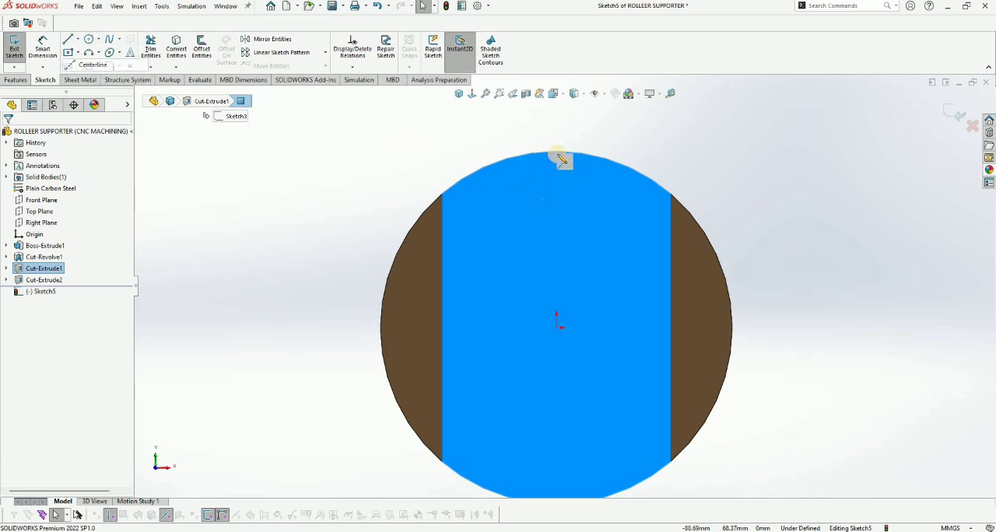
click(556, 151)
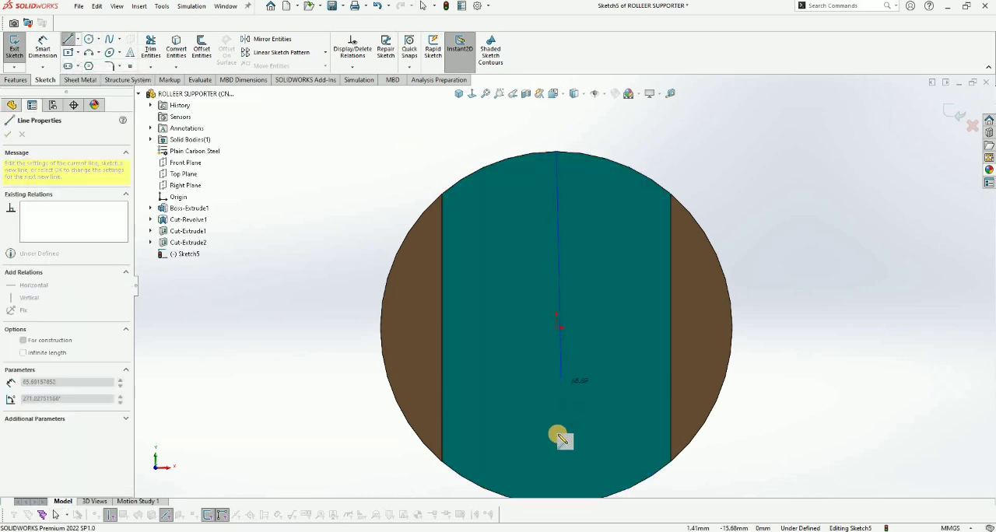
scroll(558, 434, up, 2)
click(560, 438)
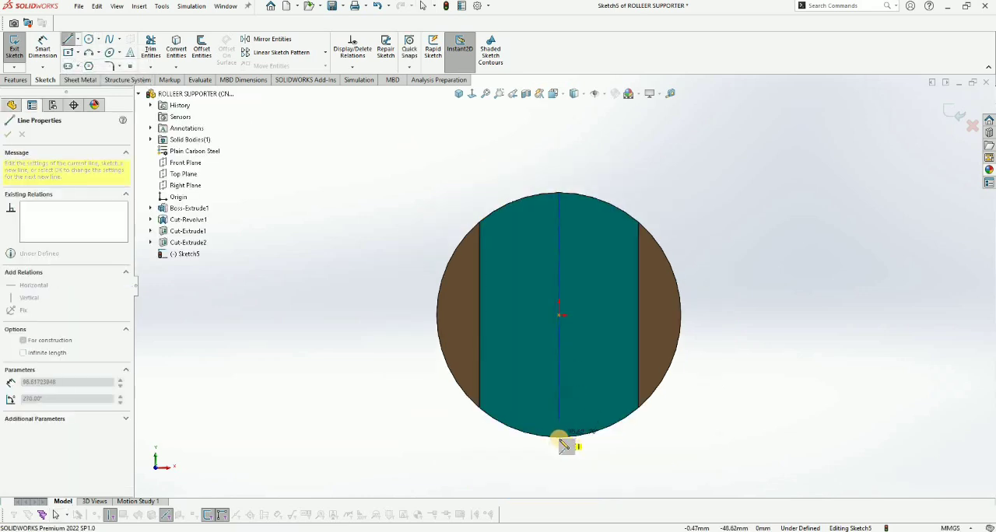
click(78, 52)
click(93, 76)
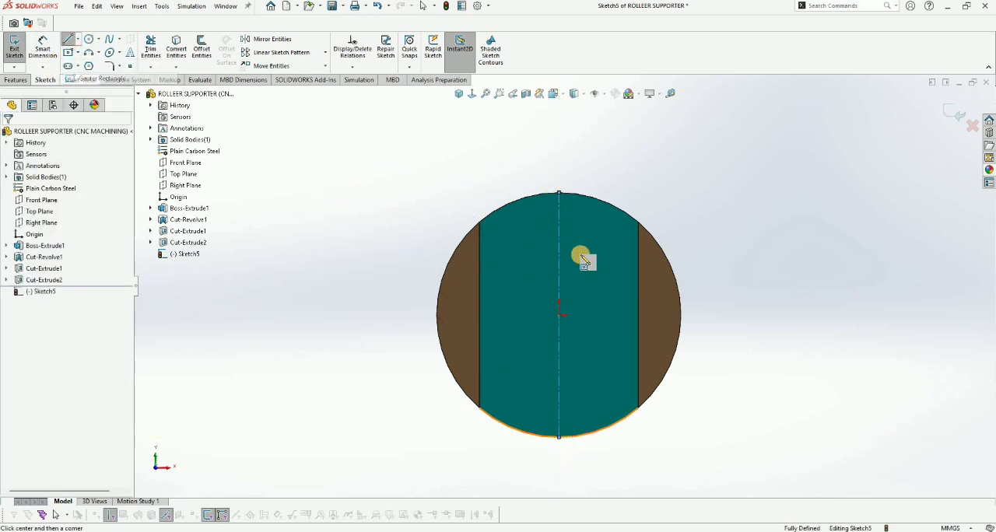
scroll(555, 268, down, 2)
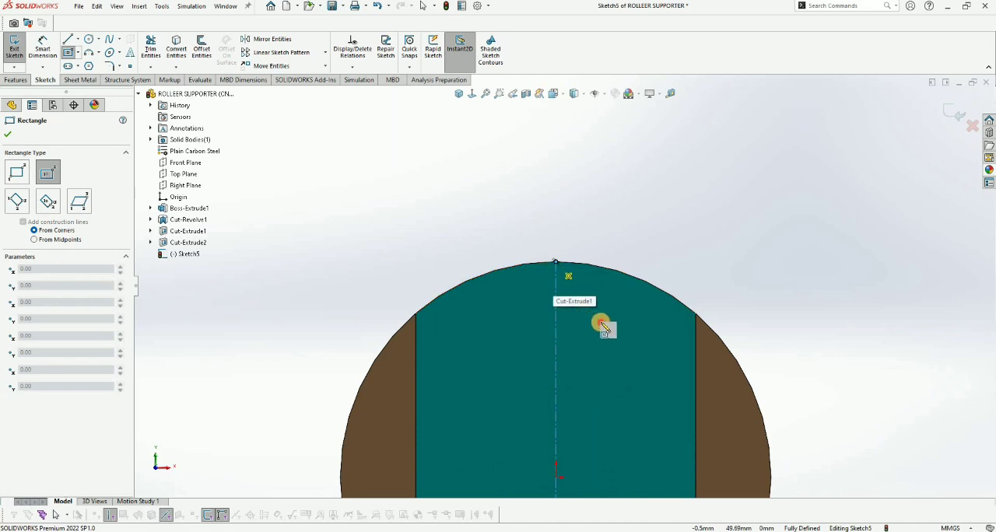
click(555, 260)
click(599, 321)
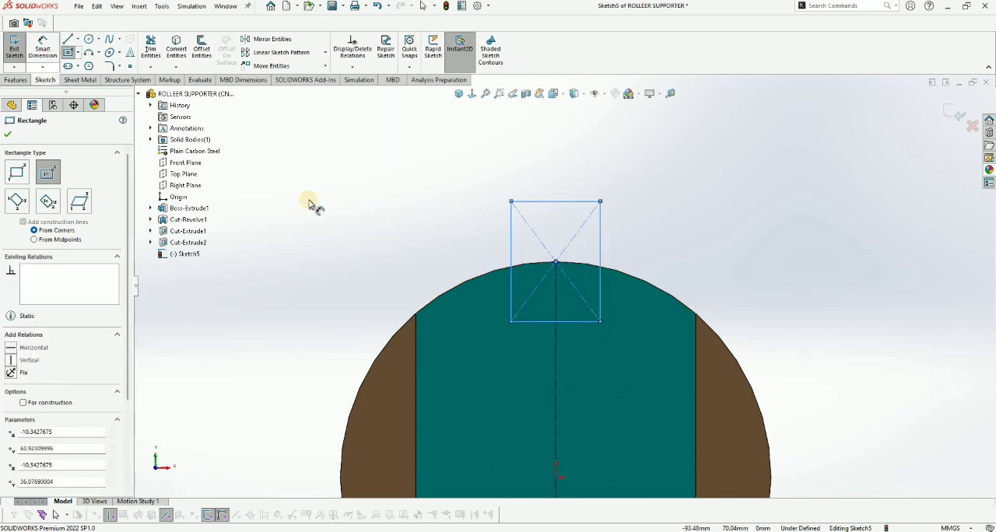
key(Escape)
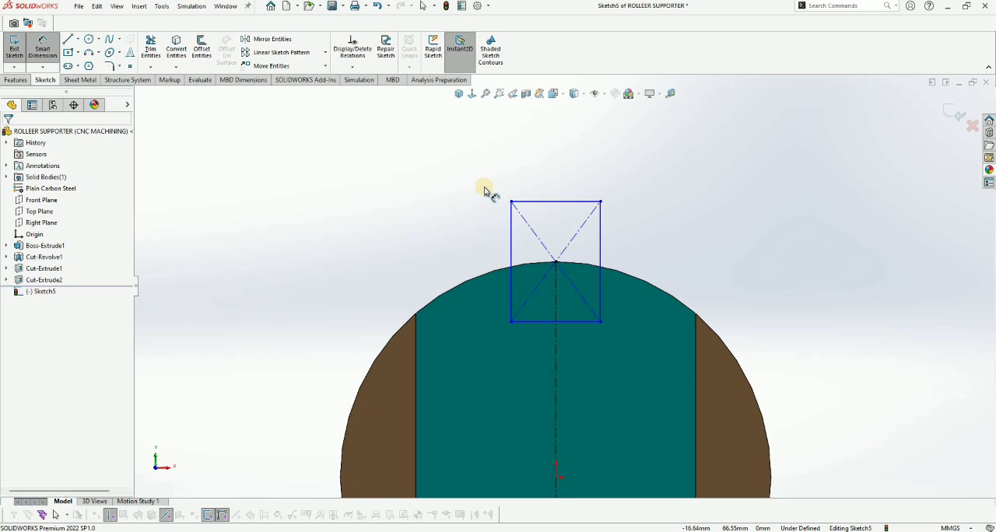
click(480, 243)
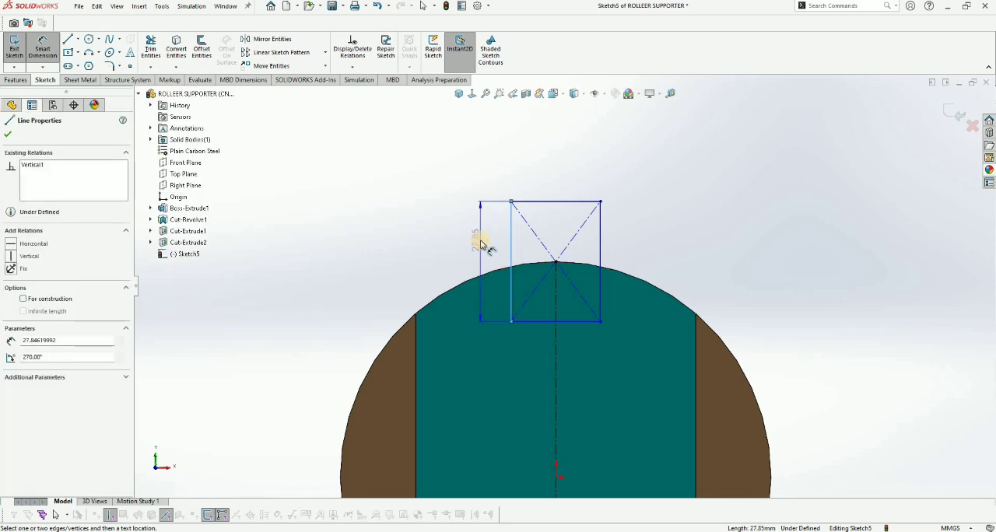
key(Escape)
click(612, 349)
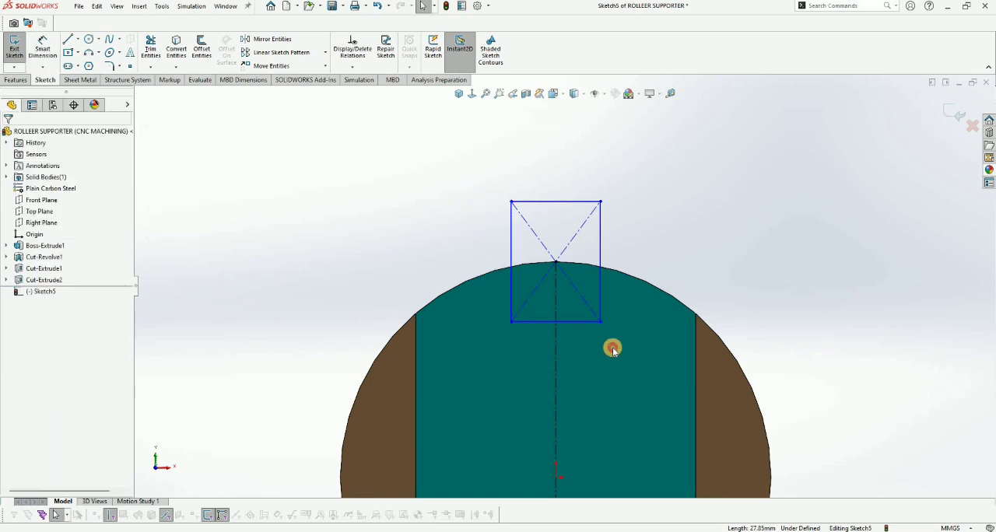
drag(462, 175, 622, 359)
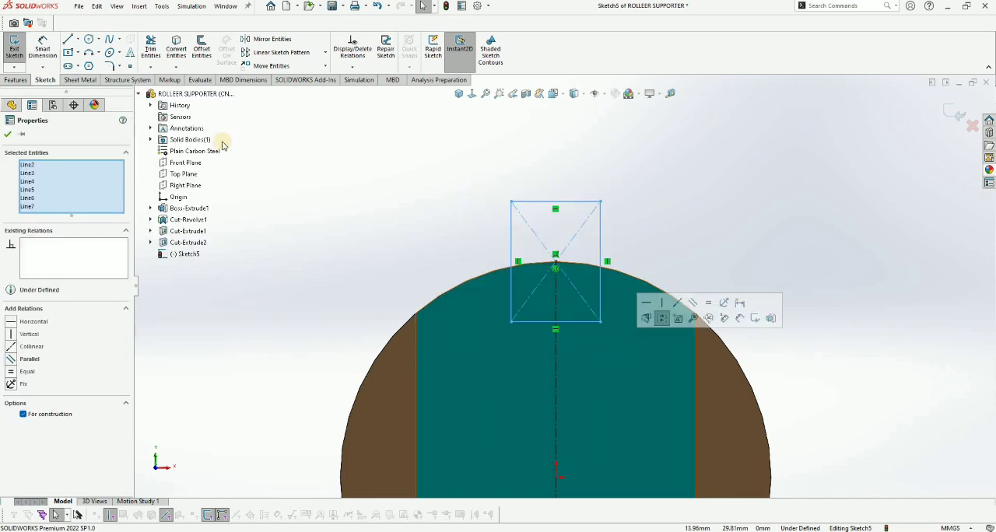
key(Delete)
Step: Sketch a corner rectangle about 18 by 16 mm across the centerline, overlapping the slot floor's upper arc
click(77, 53)
click(75, 40)
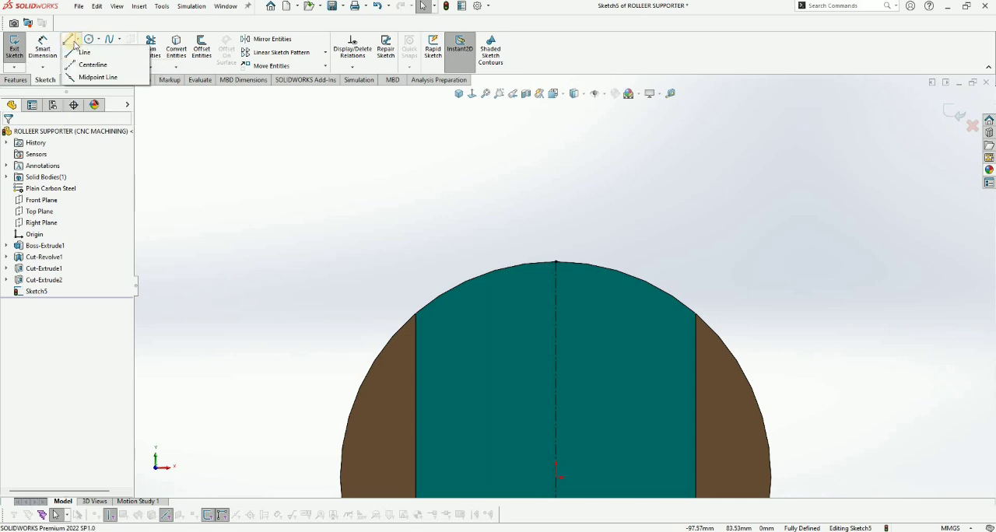
click(82, 51)
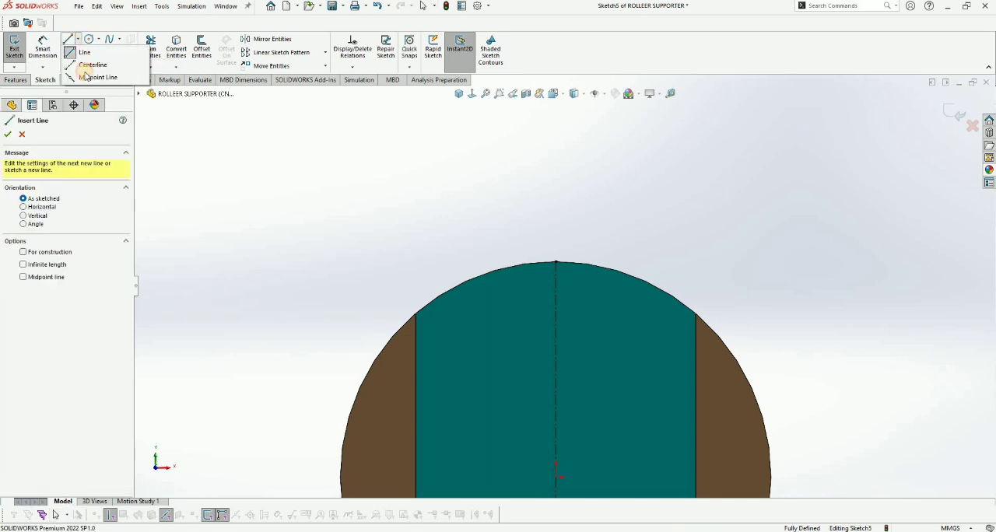
click(78, 53)
click(101, 66)
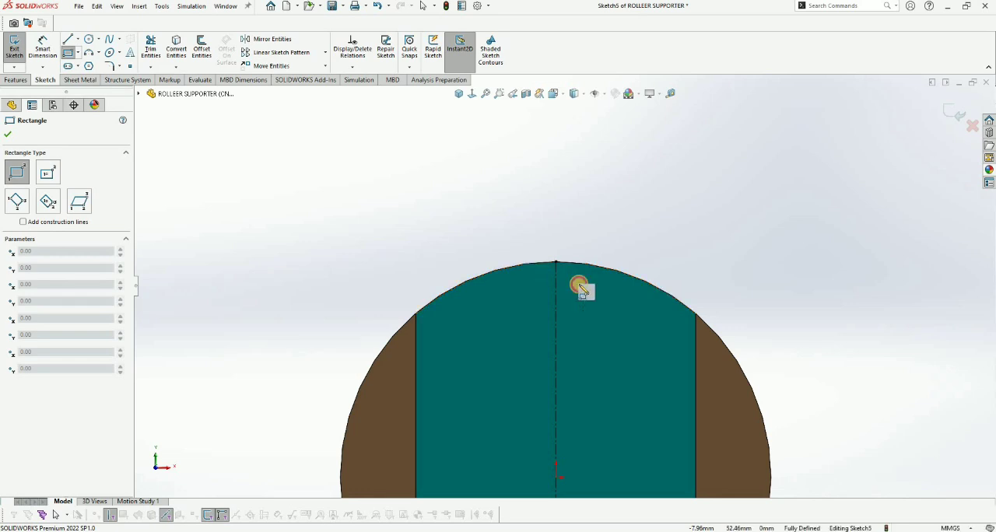
click(514, 251)
click(594, 320)
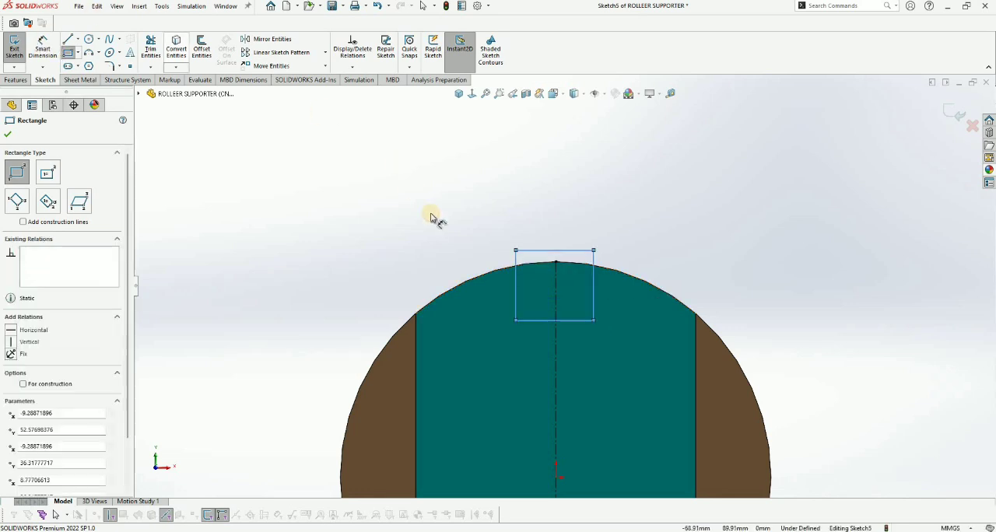
key(Escape)
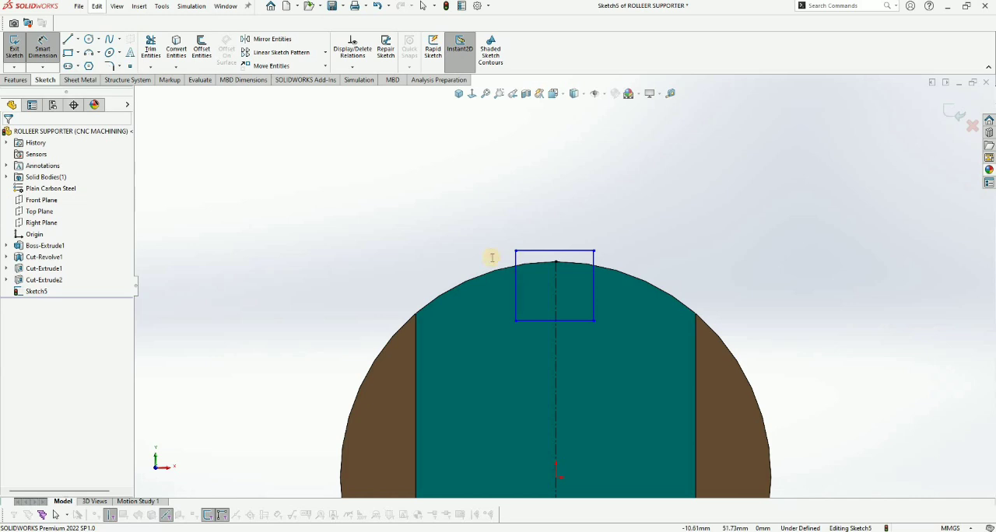
Step: Dimension the rectangle's height and width and set both to 10 mm
click(515, 257)
click(492, 257)
key(Return)
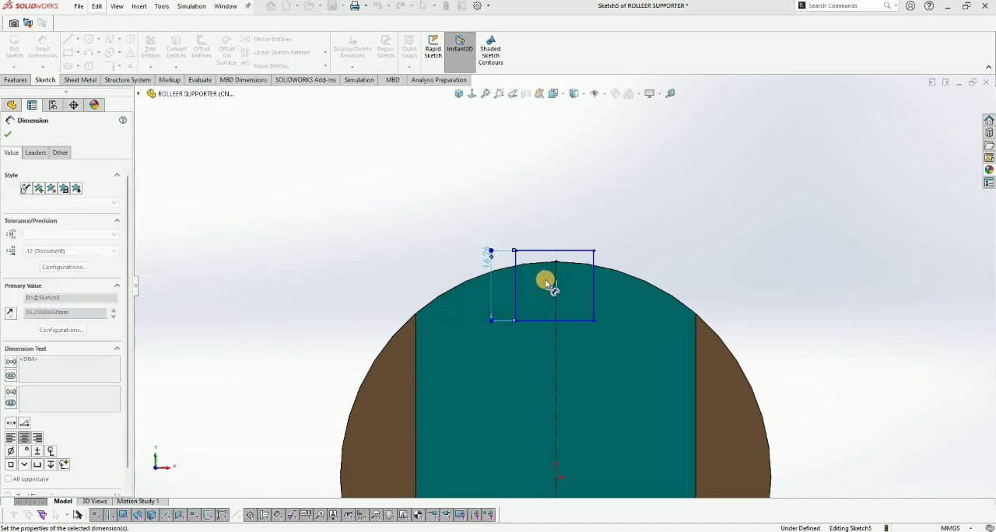
click(549, 277)
click(544, 223)
text(10)
key(Return)
scroll(469, 286, down, 2)
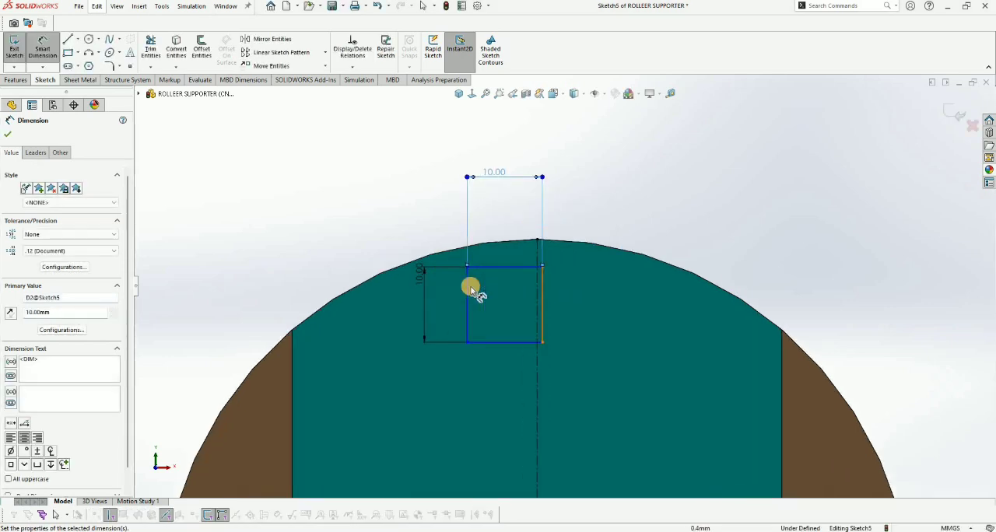
key(Escape)
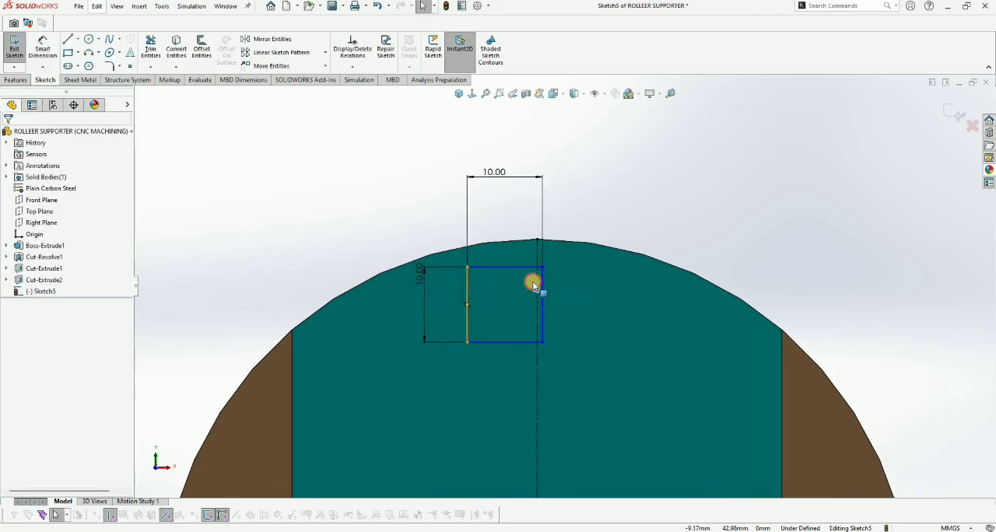
Step: Make the rectangle's two vertical sides symmetric about the centerline
ctrl+click(542, 283)
ctrl+click(536, 284)
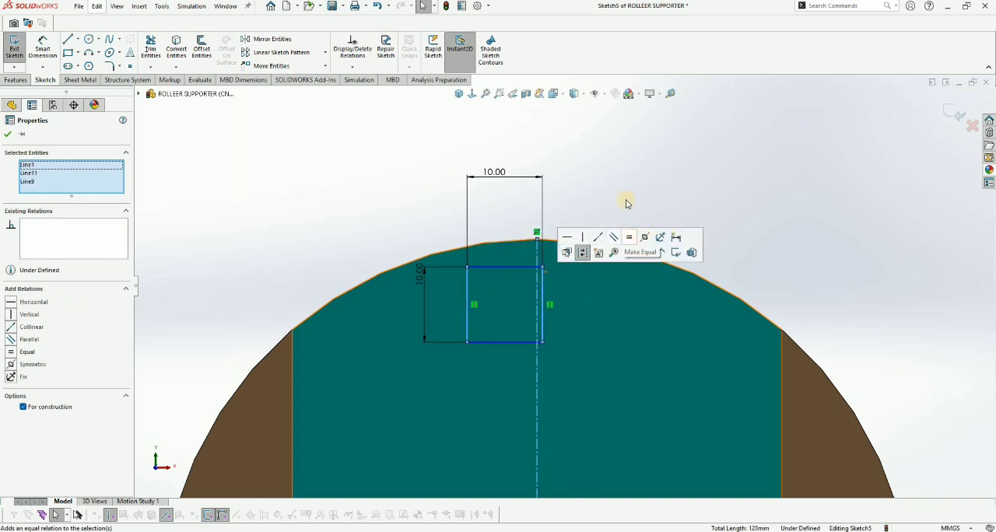
click(563, 256)
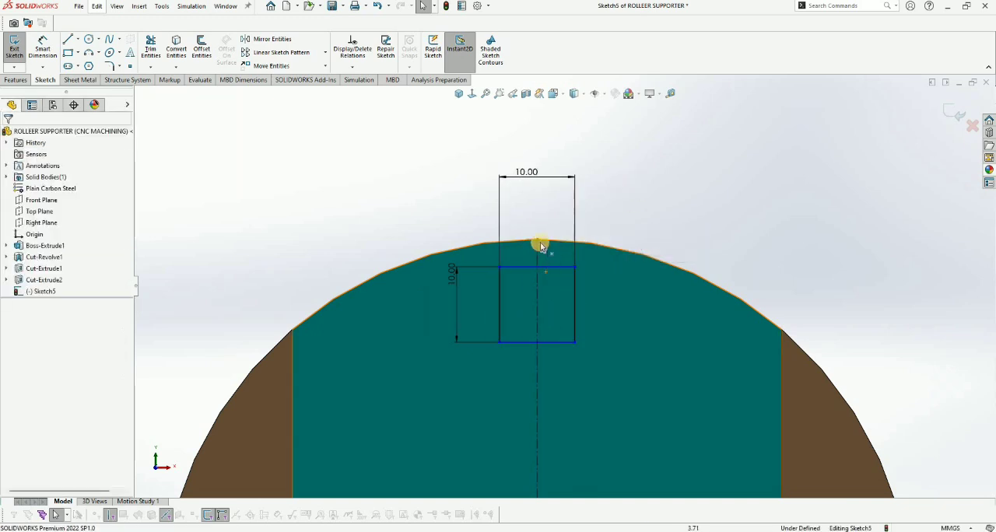
Step: Make the rectangle's upper side coincident with the centerline's upper endpoint
click(539, 243)
ctrl+click(537, 239)
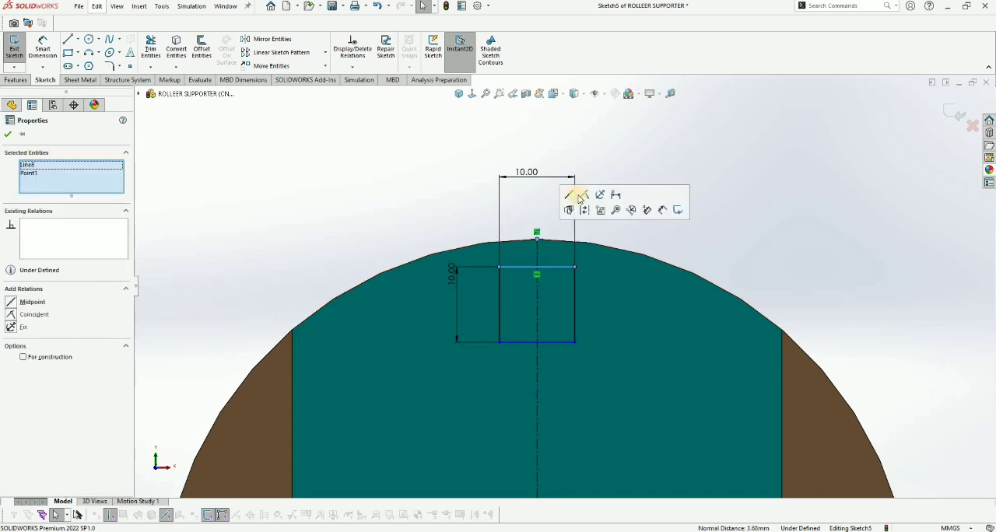
click(587, 198)
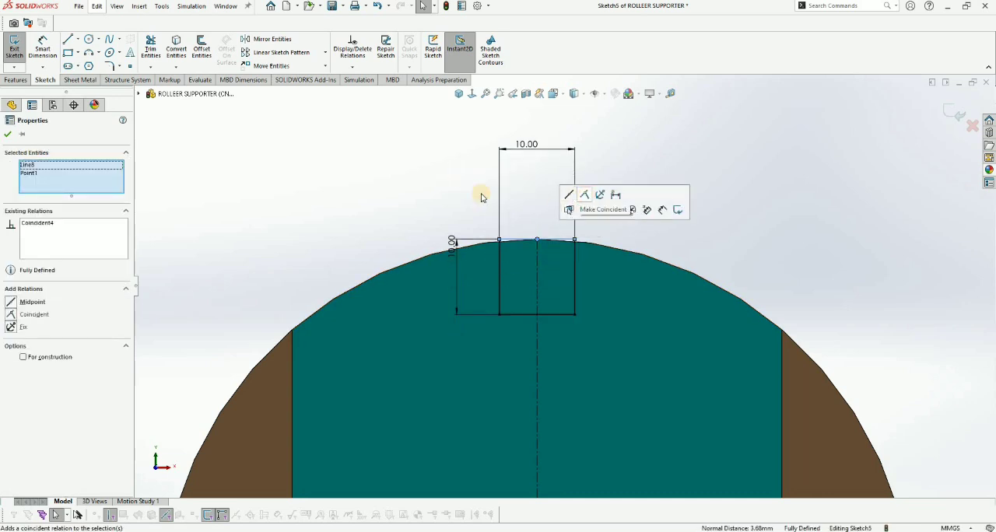
scroll(564, 283, up, 1)
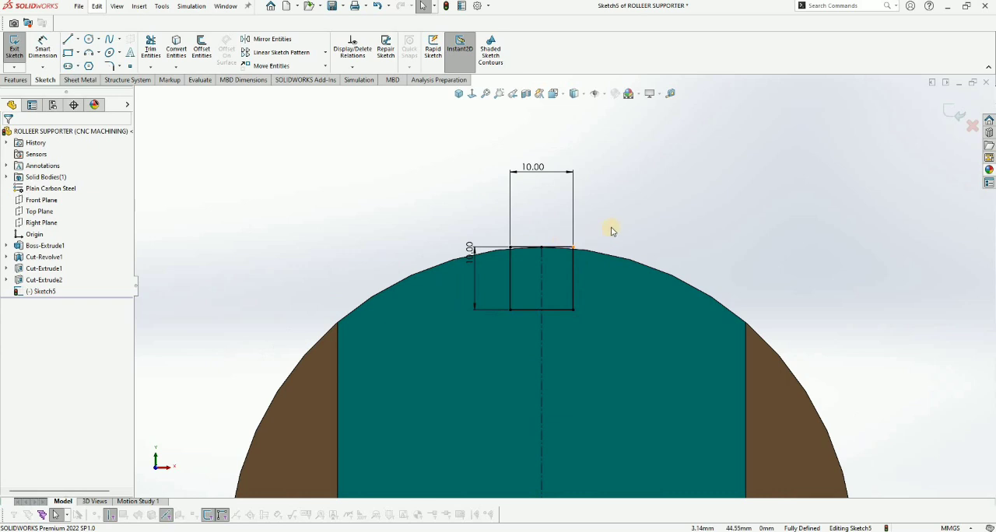
scroll(610, 231, down, 1)
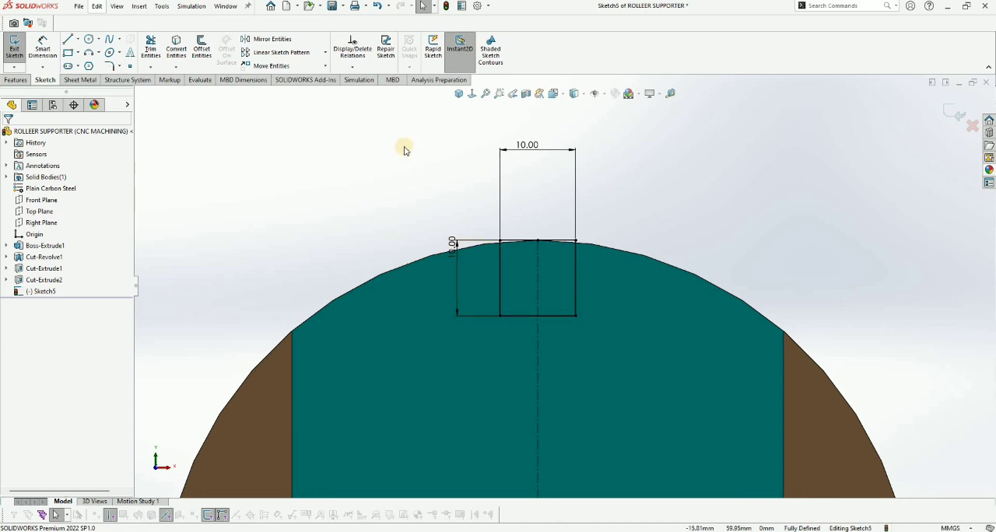
Step: Delete the 10 mm square with its dimensions, keeping the vertical centerline
mouse_move(401, 145)
mouse_down()
mouse_move(657, 359)
mouse_move(645, 336)
mouse_up()
key(Delete)
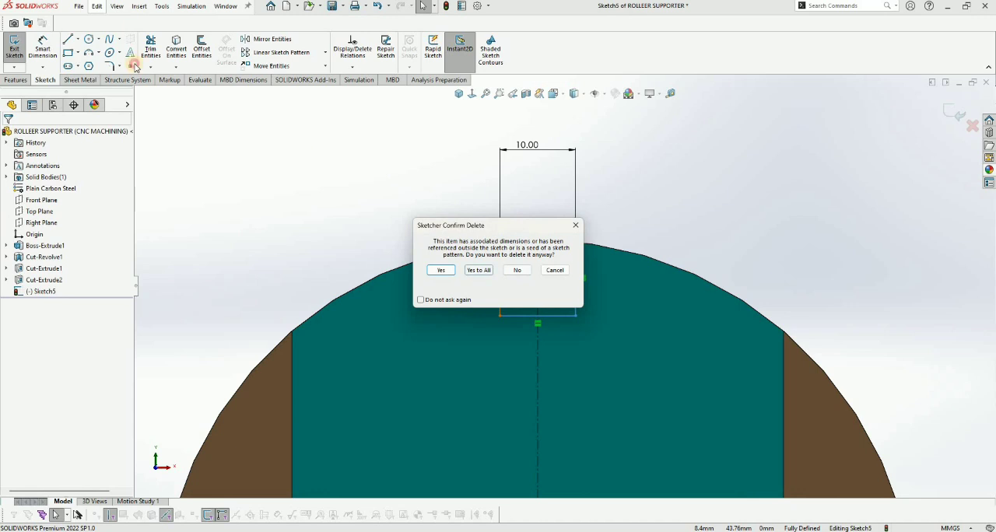
key(Return)
Step: Sketch a center rectangle about 11 mm wide and 14 mm high, centered on the centerline's upper endpoint
click(77, 53)
click(89, 78)
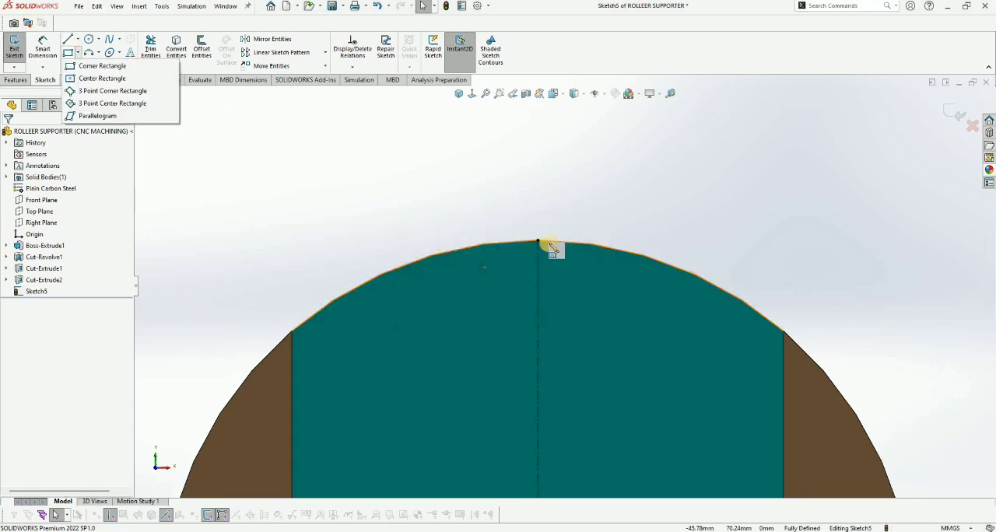
click(543, 247)
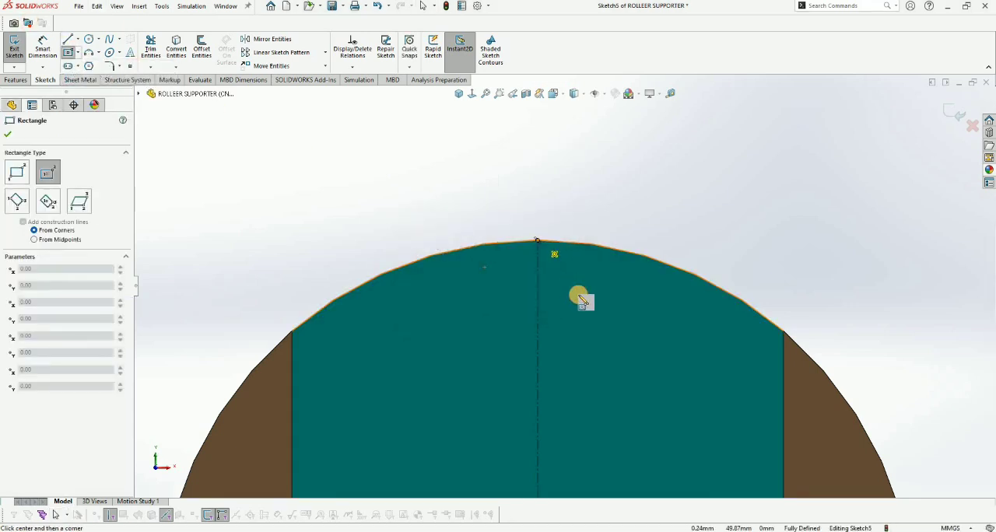
click(536, 240)
click(578, 294)
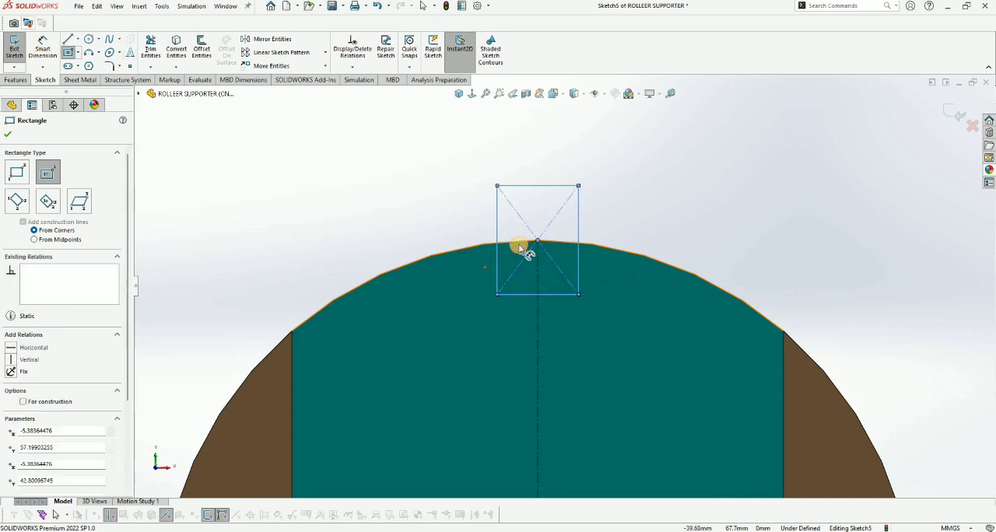
Step: Dimension the center rectangle with a height of 20 mm and a width of 10 mm
right_drag(500, 231, 478, 230)
click(478, 226)
click(473, 229)
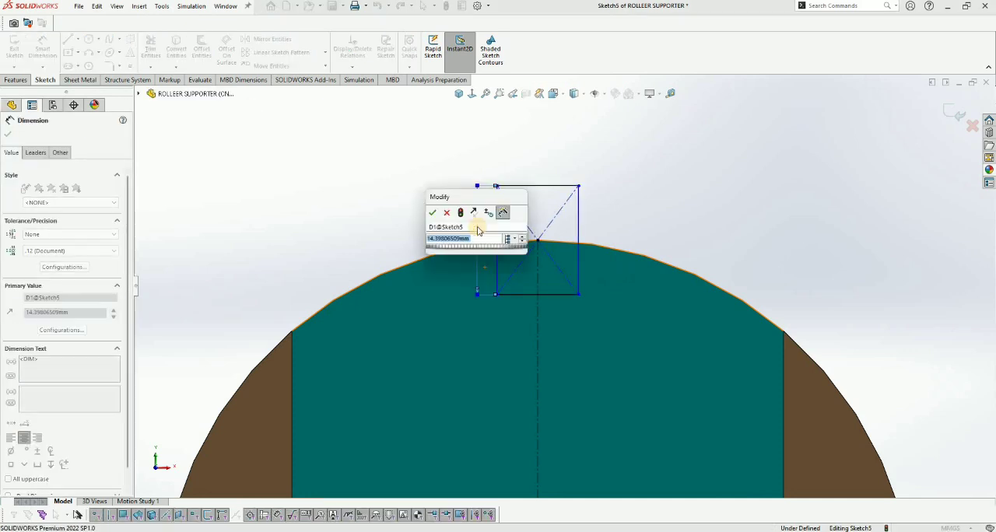
key(Return)
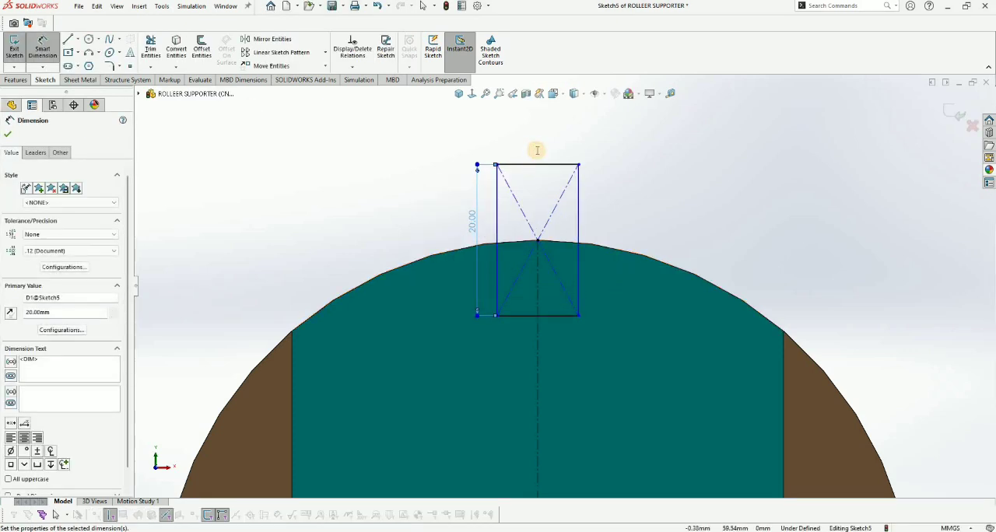
click(536, 163)
click(537, 151)
text(10)
key(Return)
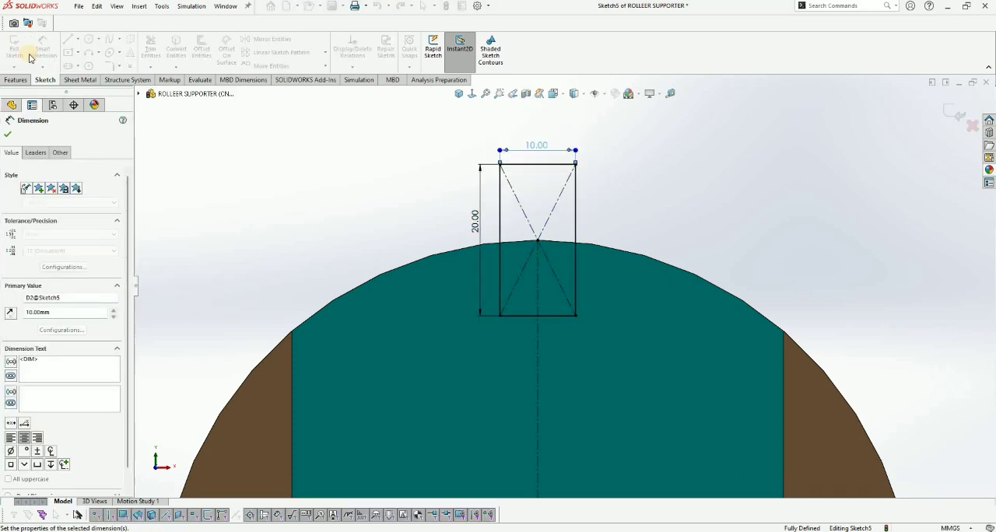
Step: Cut the rectangle through all of the collar with Extruded Cut and save the part
click(15, 80)
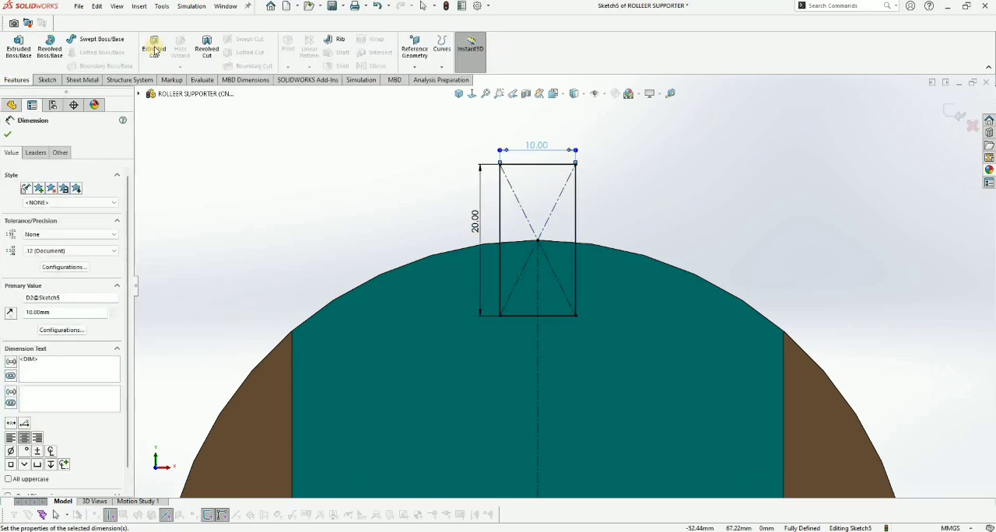
click(154, 47)
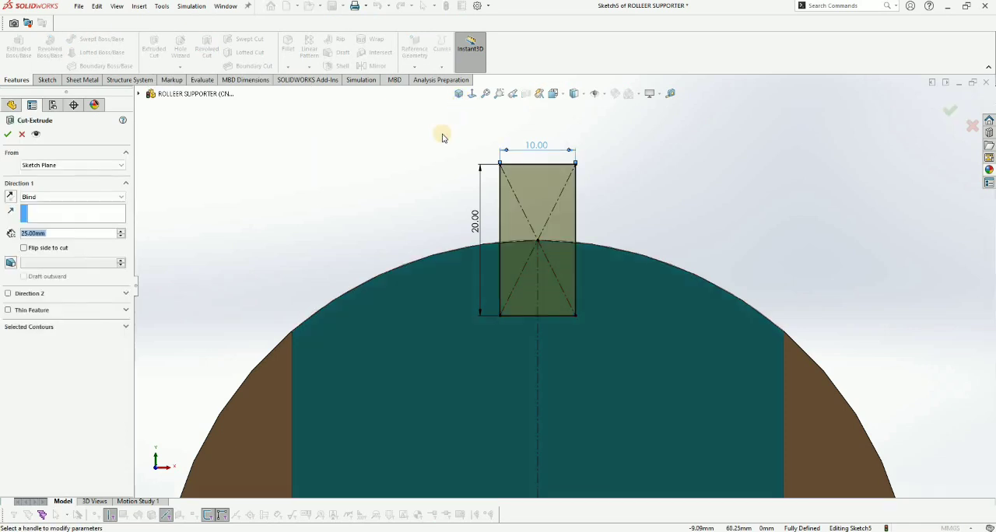
click(52, 197)
click(51, 215)
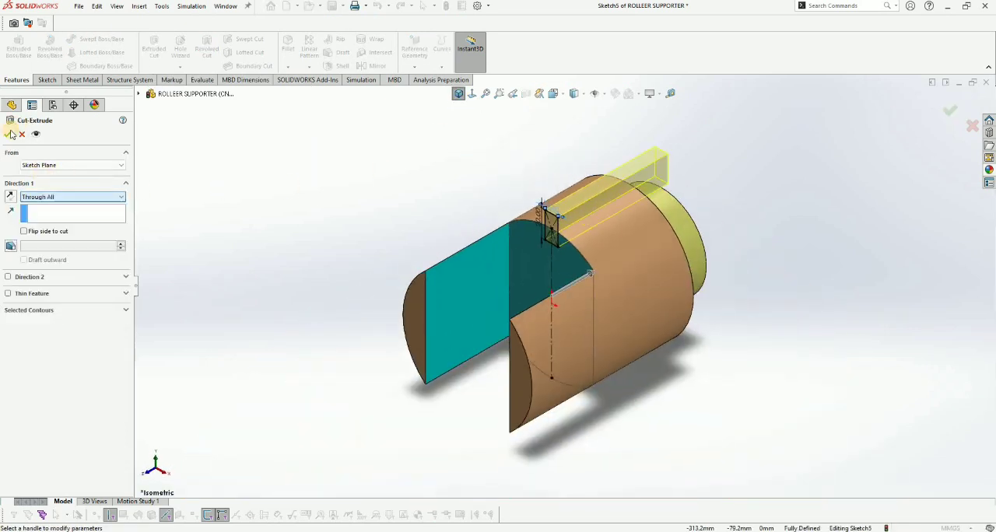
click(9, 134)
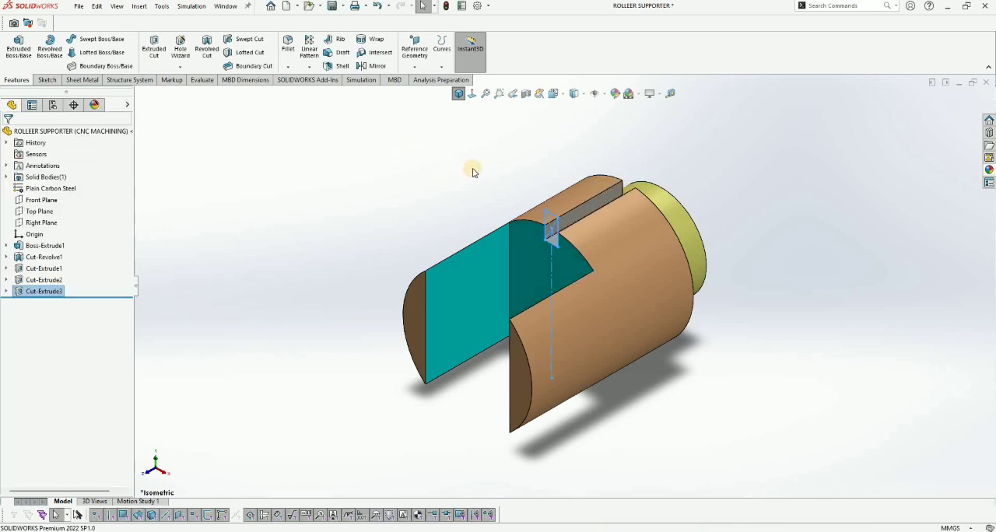
key(ctrl+s)
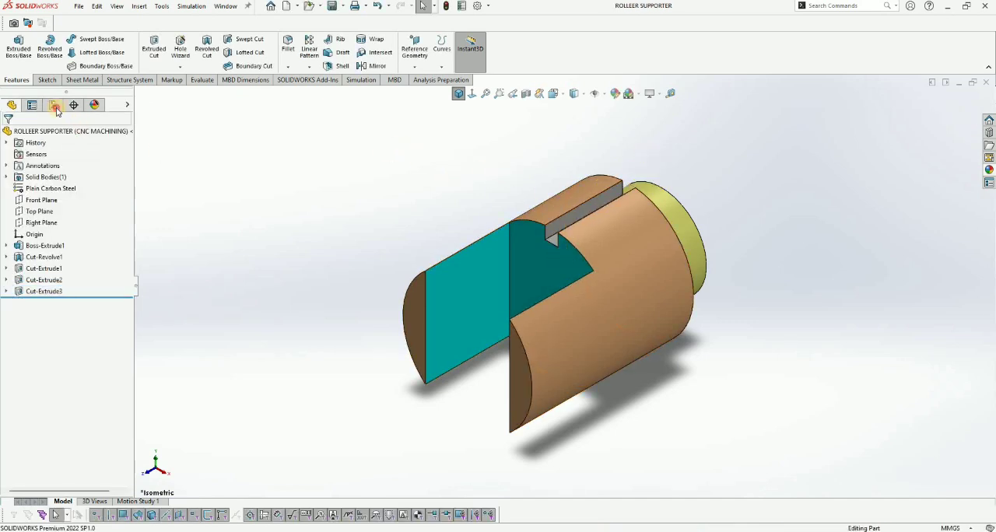
Step: Add Cut-Extrude3 to the yellow carbon steel appearance used on Cut-Extrude2 and save the part
click(94, 105)
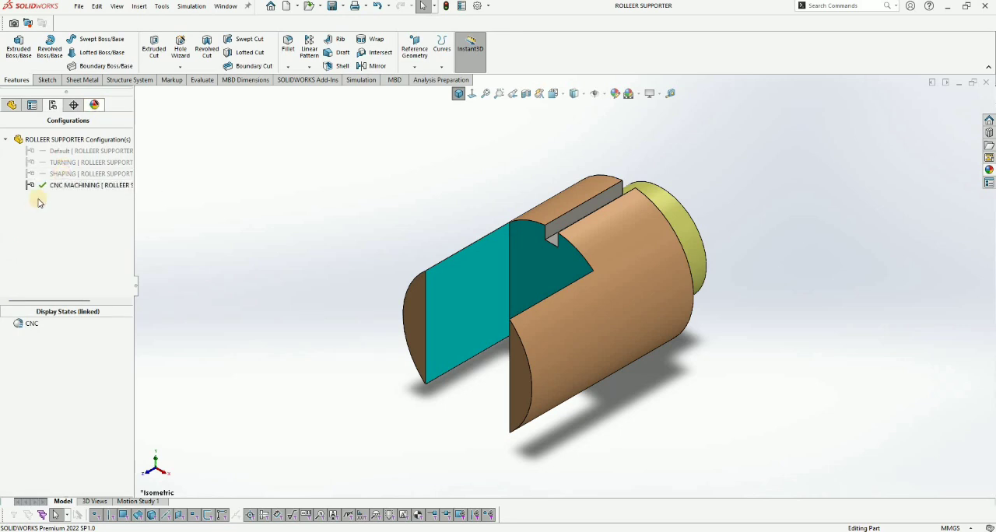
right_click(64, 207)
click(64, 219)
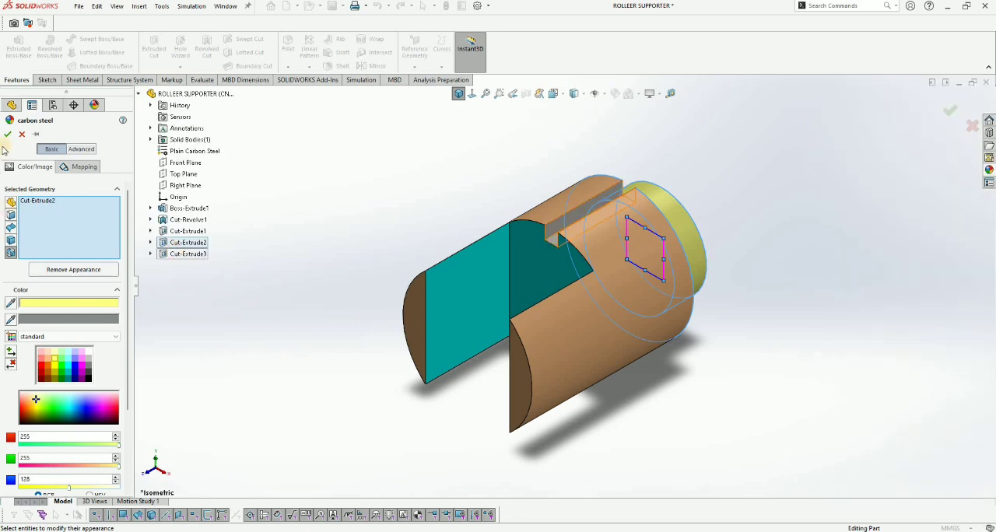
click(187, 254)
click(8, 134)
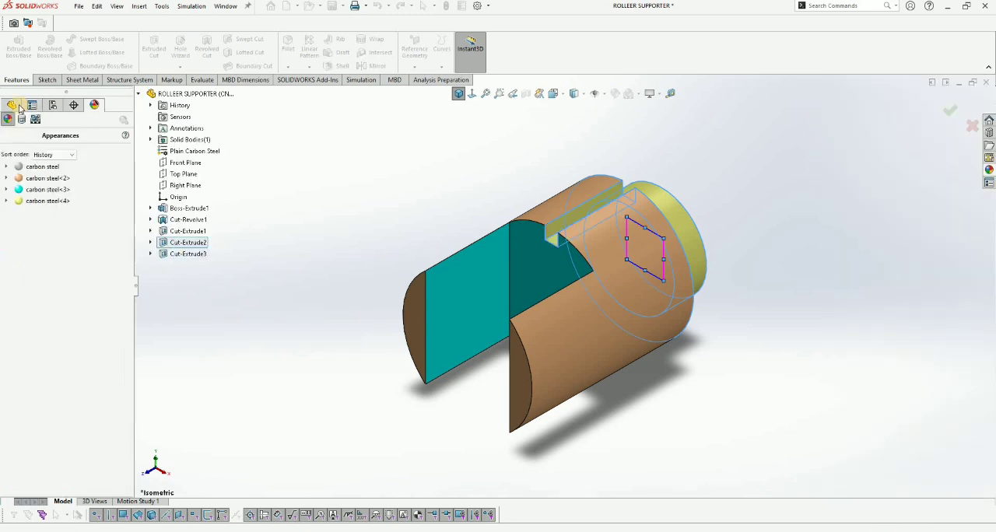
click(13, 105)
key(ctrl+7)
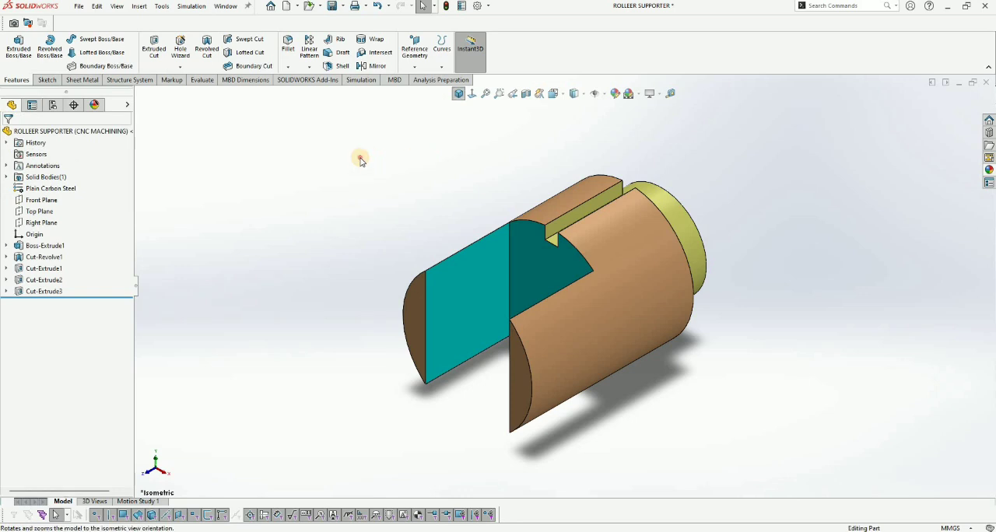
key(ctrl+s)
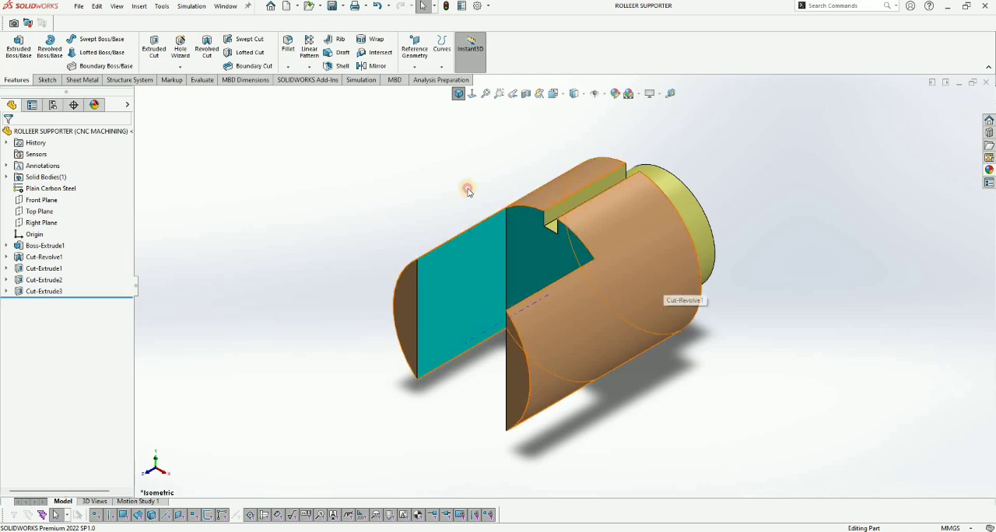
Step: Examine the colored slot, keyway and turned faces of the part from different angles
click(612, 303)
key(Escape)
click(534, 262)
key(Escape)
middle_drag(435, 160, 382, 156)
click(689, 215)
click(404, 151)
key(ctrl+7)
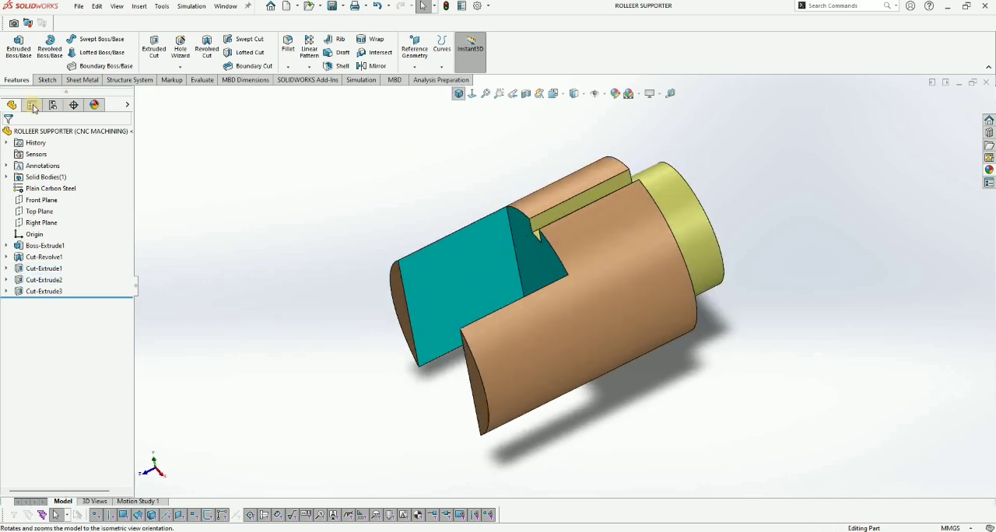
Step: Add a new configuration named DRILLING to the part
click(53, 105)
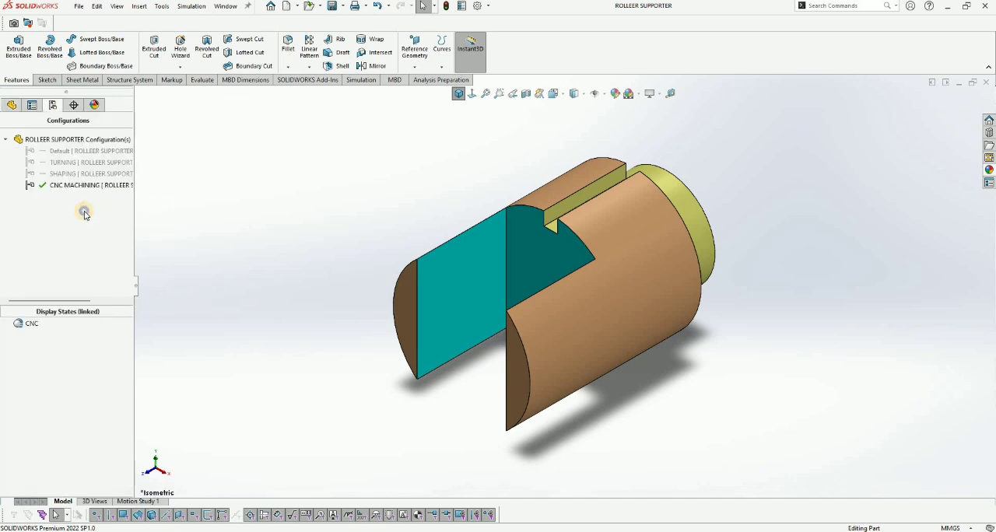
right_click(90, 221)
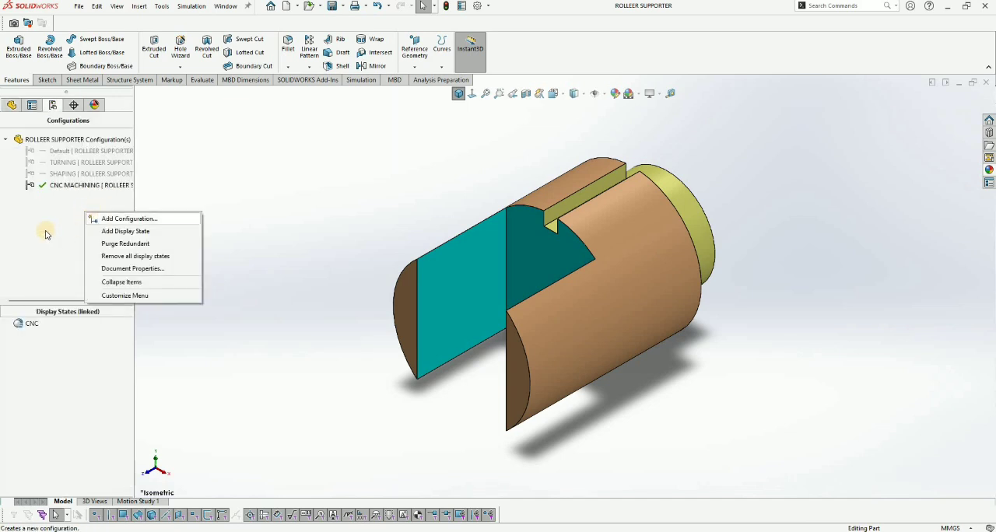
click(106, 221)
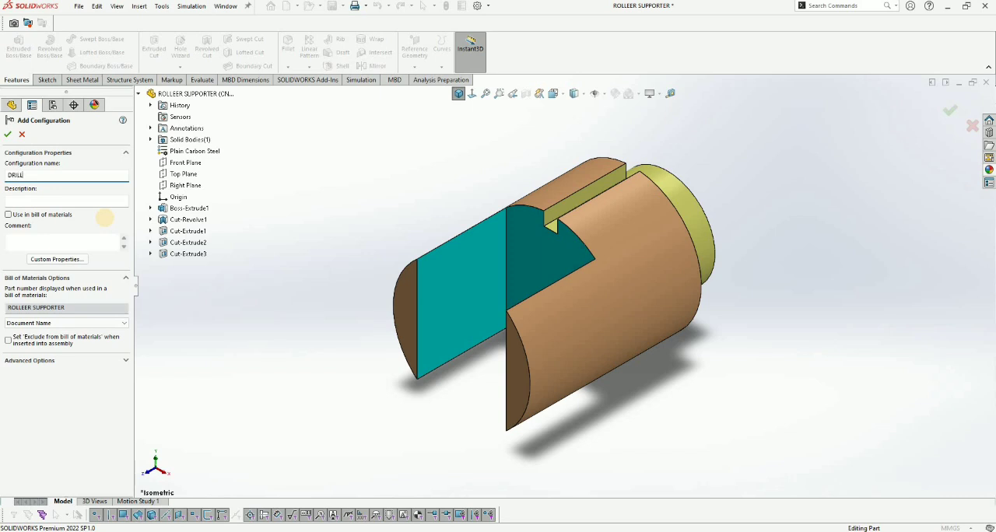
key(Return)
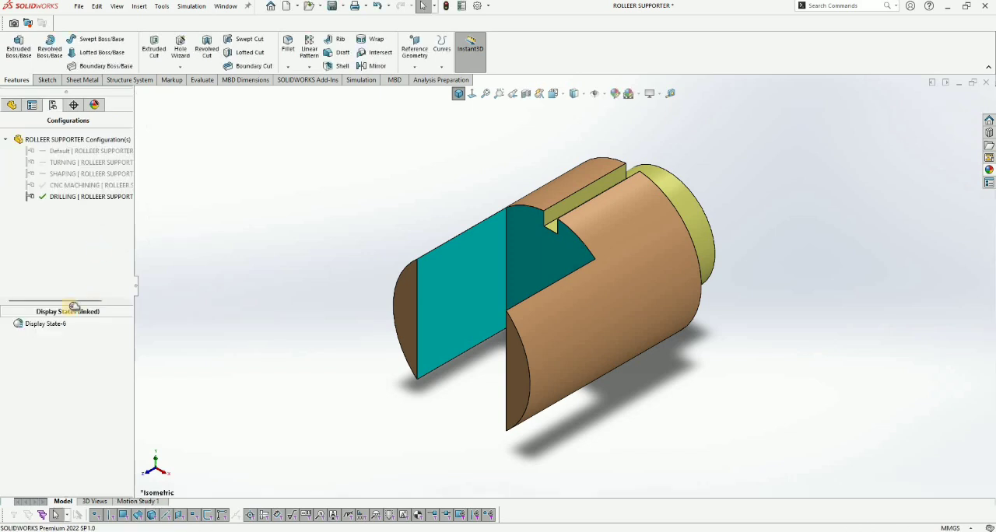
Step: Rename the new configuration's linked display state to DRILLING
right_click(48, 323)
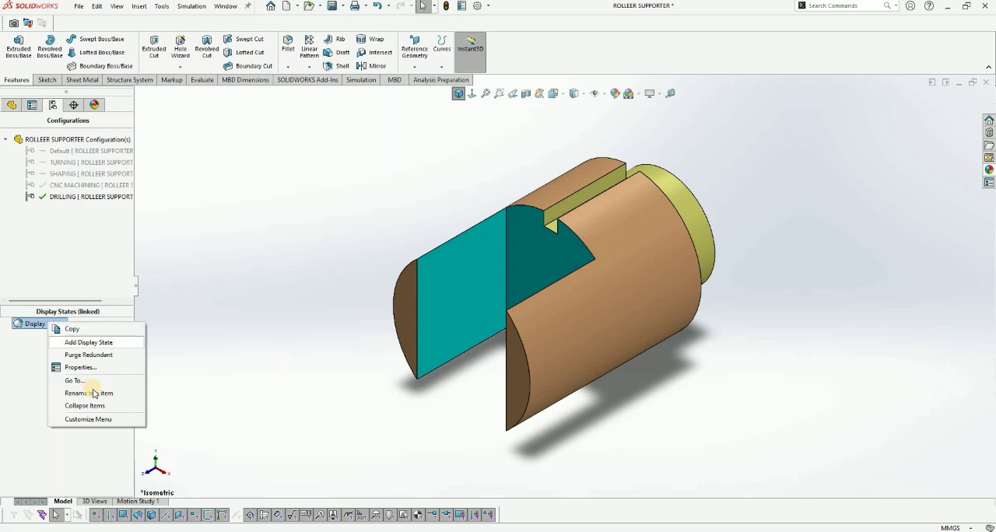
click(96, 392)
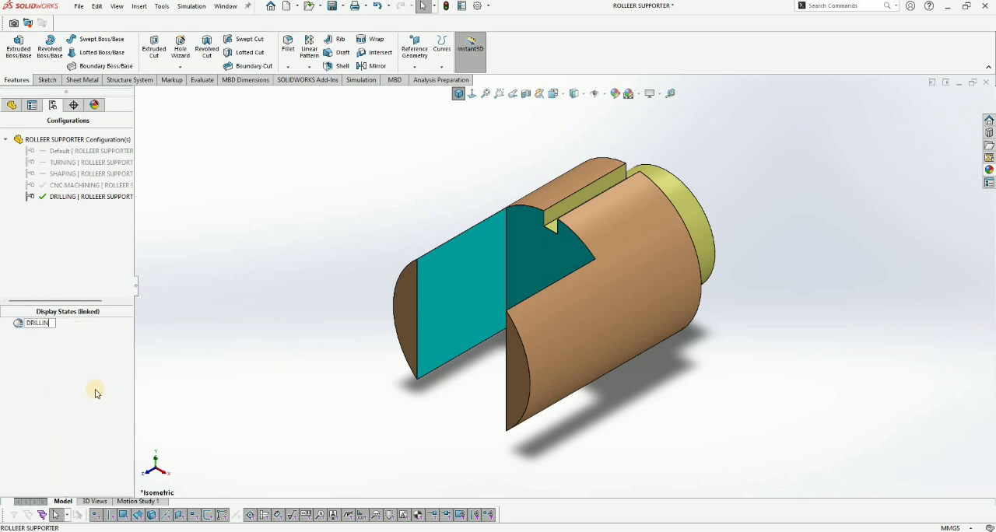
key(Return)
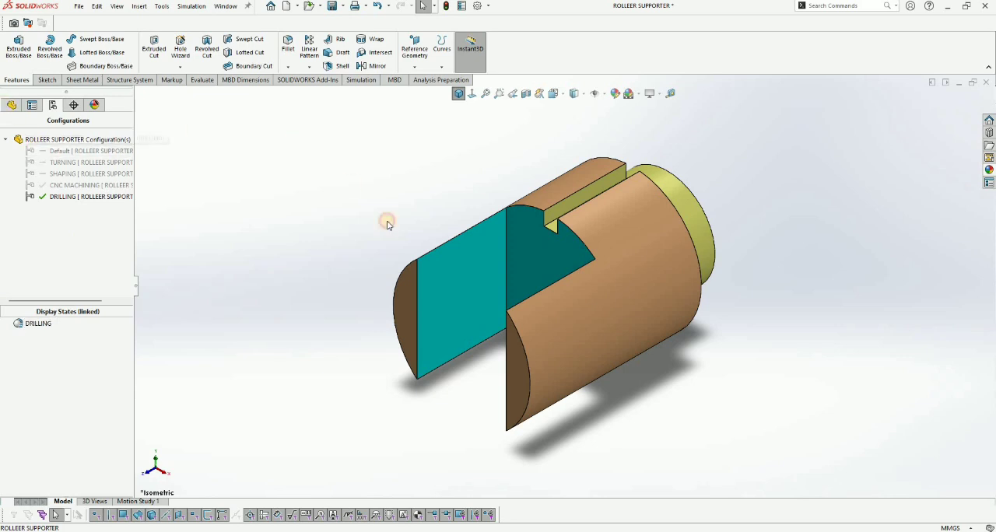
Step: Start a sketch on the Right Plane and draw a horizontal centerline through the origin along the part's full length
click(11, 104)
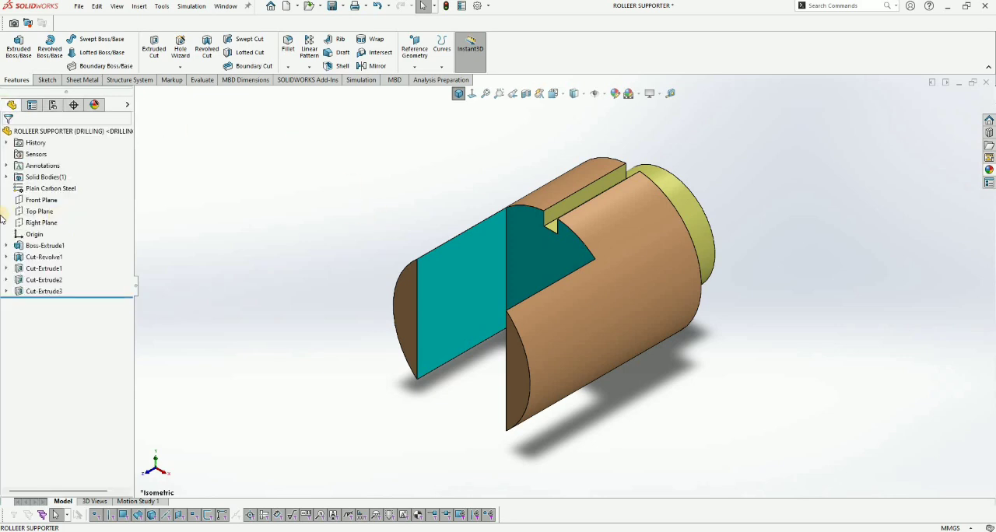
click(46, 223)
click(49, 203)
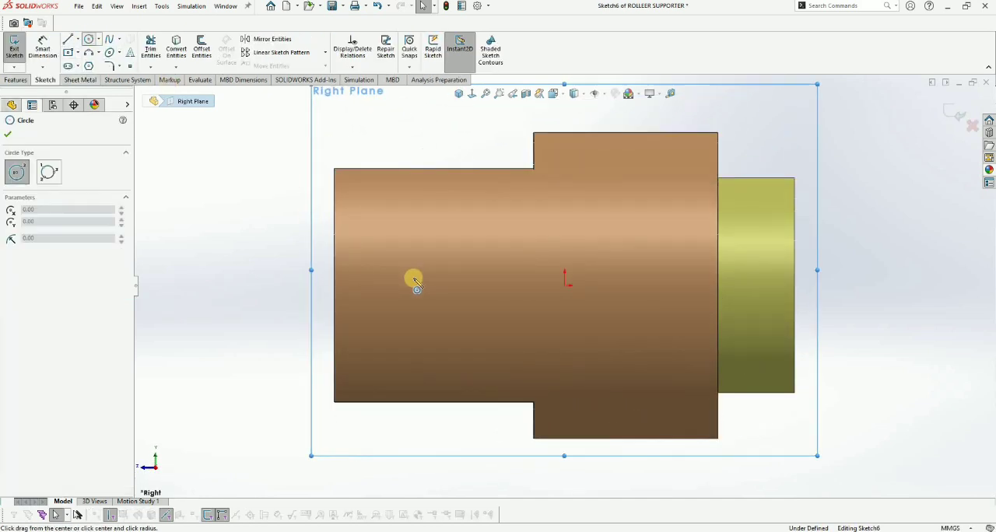
click(78, 40)
click(84, 67)
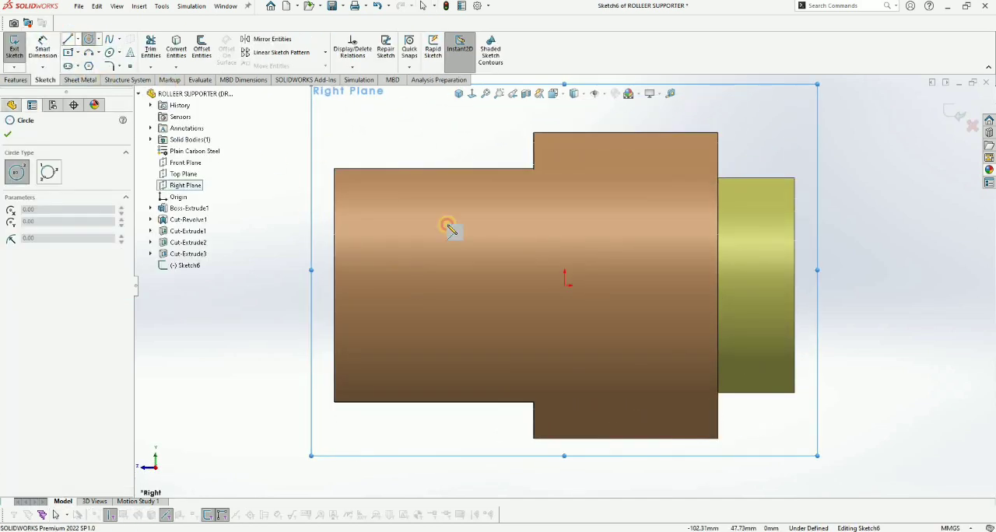
click(334, 285)
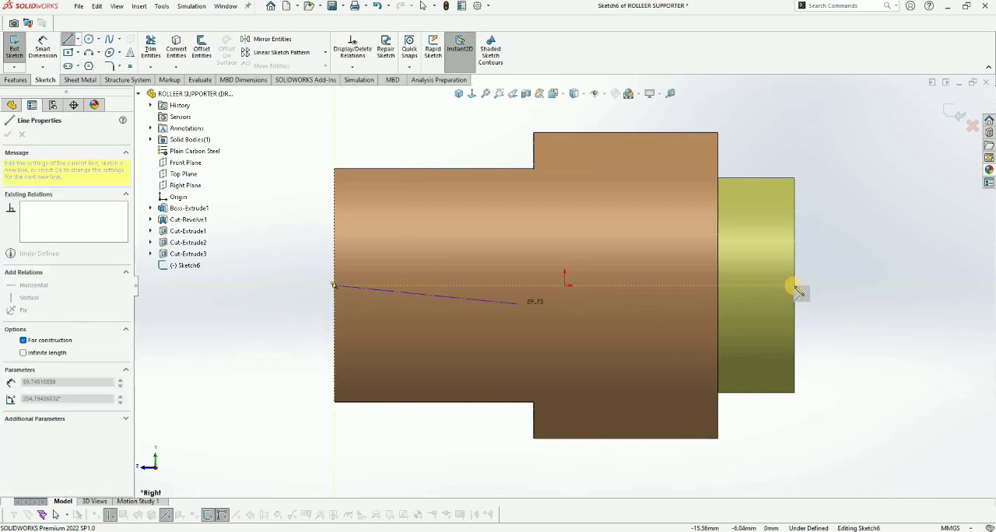
Step: Sketch a circle on the centerline near the slotted end and set its diameter to 10.2 mm
click(89, 41)
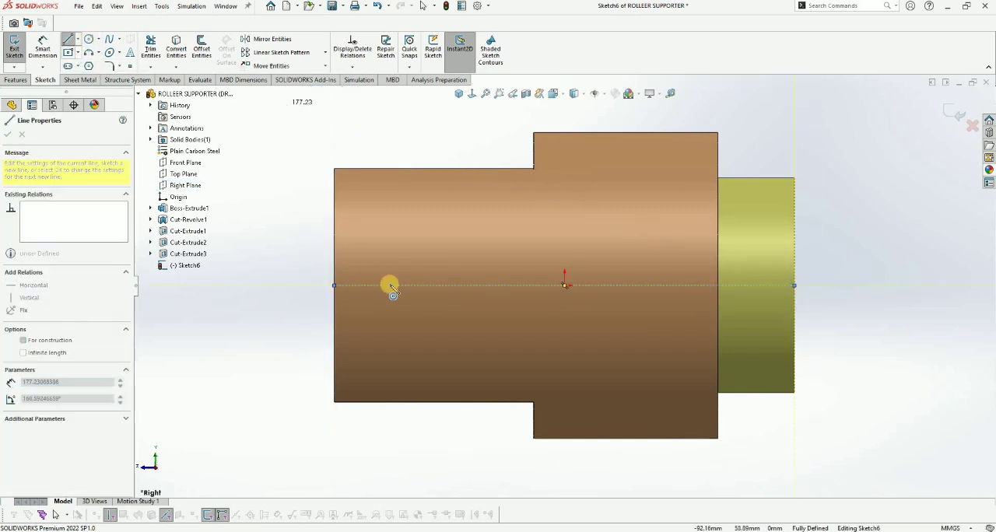
click(406, 285)
click(432, 295)
click(434, 273)
click(446, 251)
text(10.2)
key(Return)
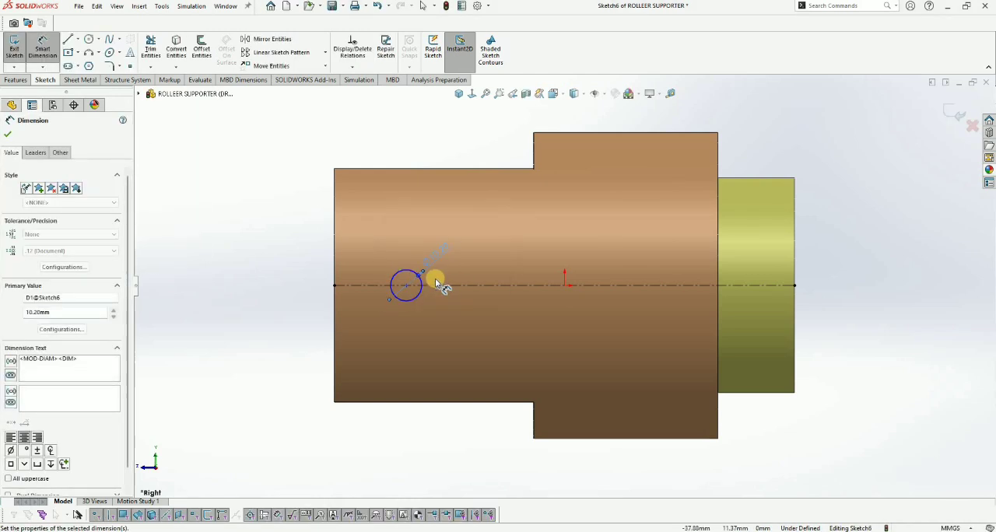
Step: Change the sketched circle's diameter to 20.2 mm
double_click(442, 251)
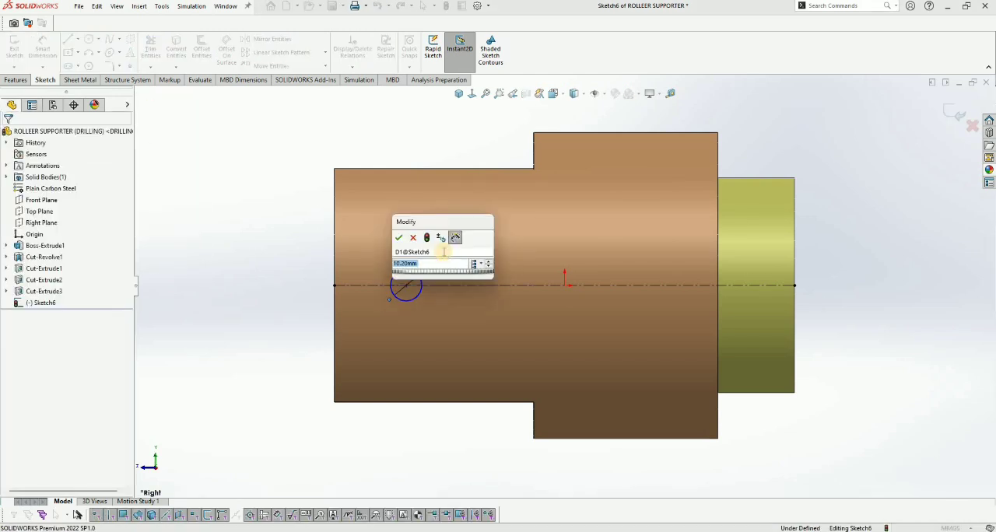
text(20.2)
key(Return)
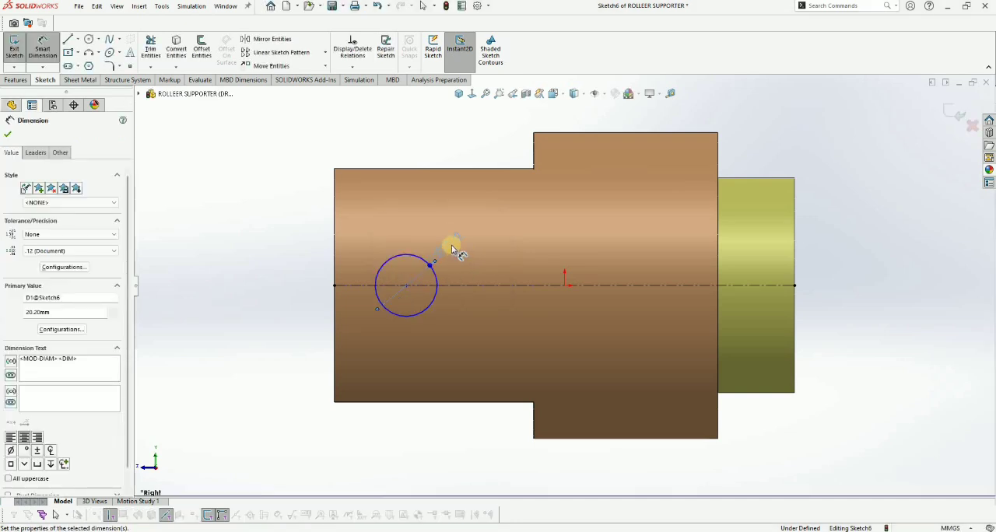
Step: Set the circle's diameter to 20 mm and dimension its center 20 mm from the edge of the slotted end
double_click(440, 249)
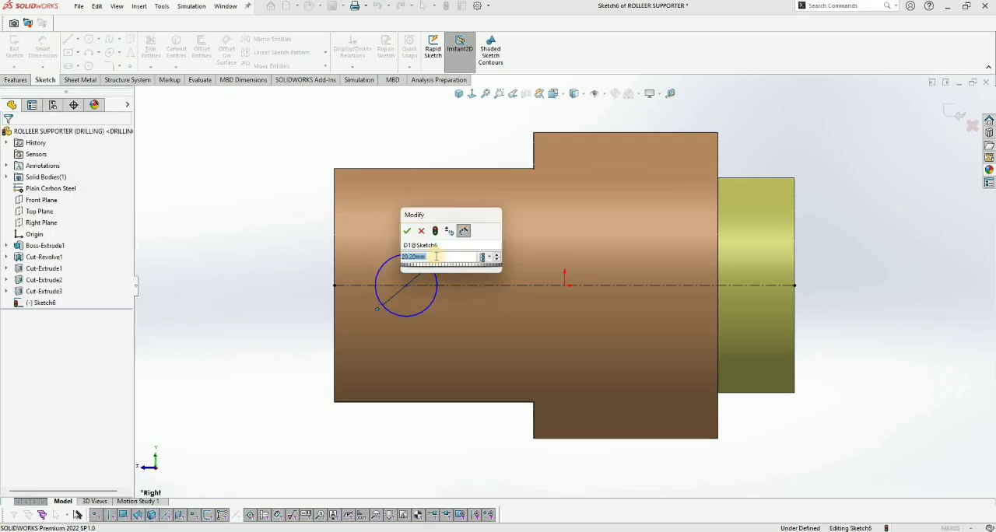
text(20.1)
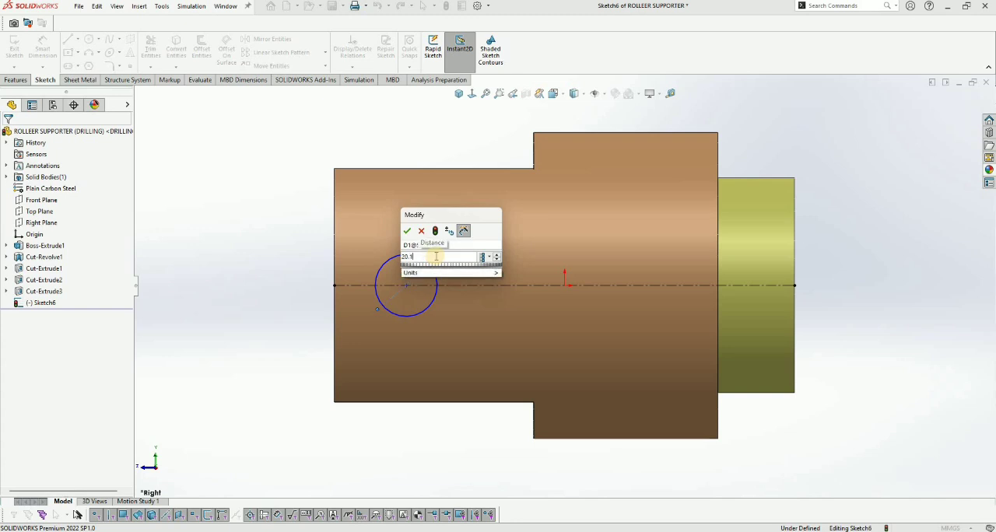
key(Return)
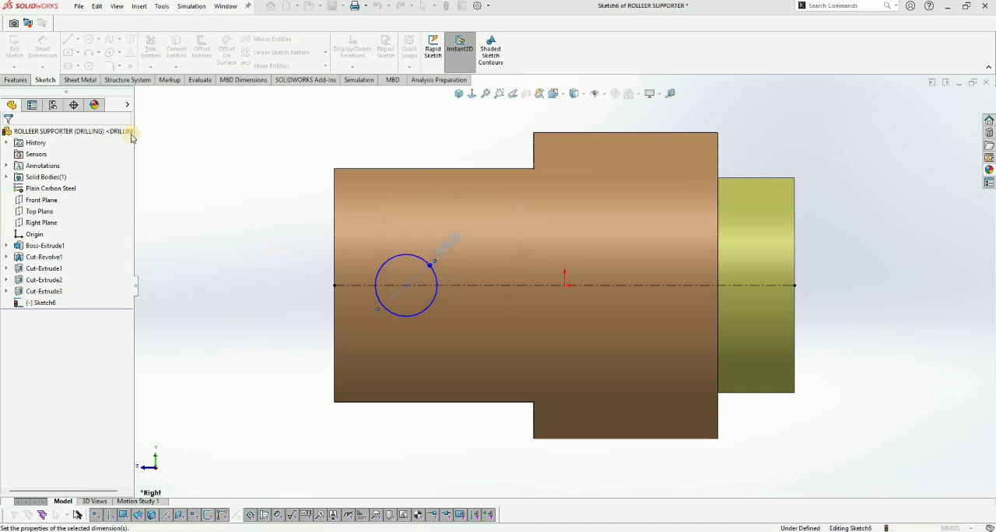
click(334, 276)
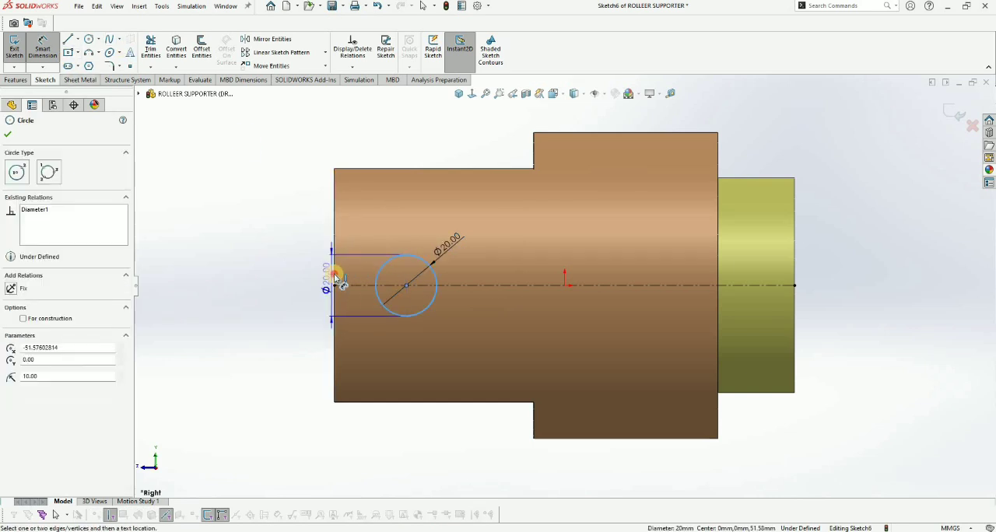
click(363, 245)
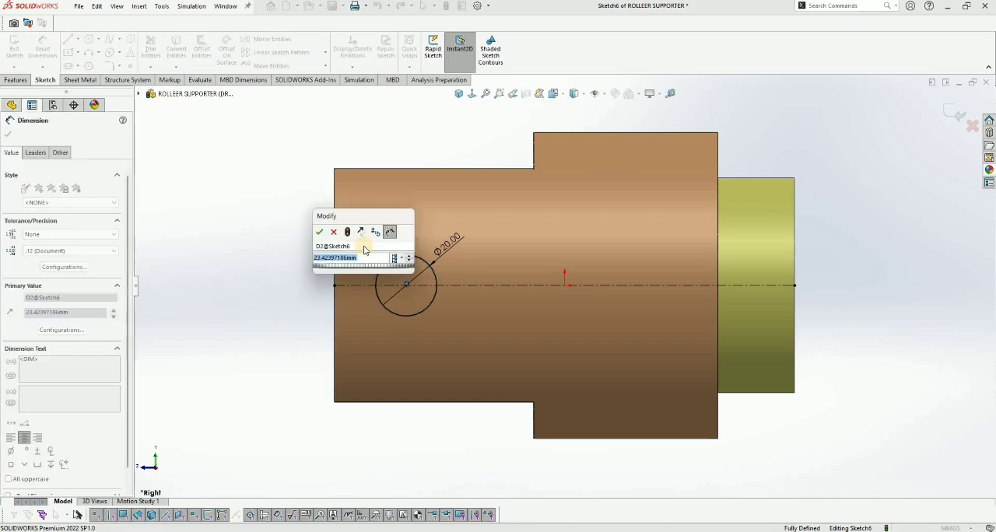
text(20)
key(Return)
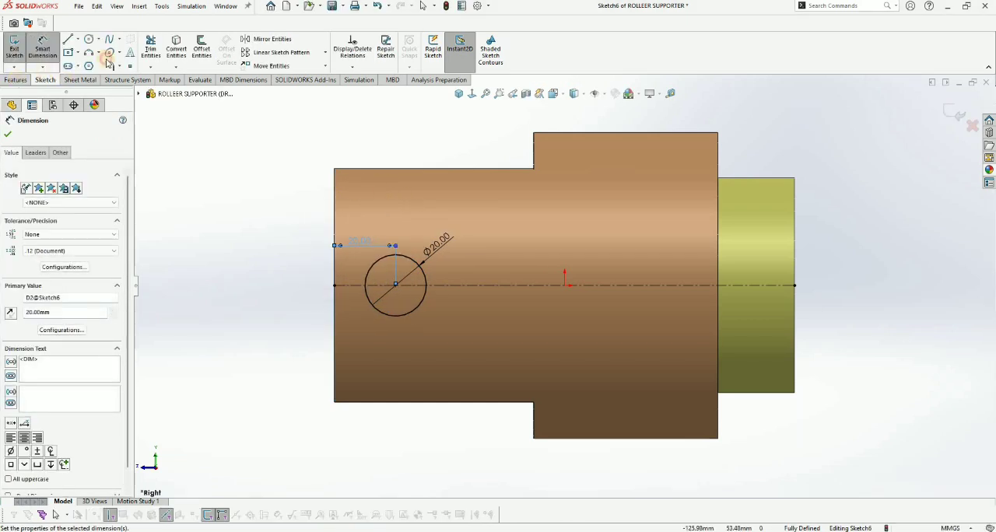
Step: Extrude-cut the circle through both arms of the slotted end and save the part
click(16, 79)
click(153, 48)
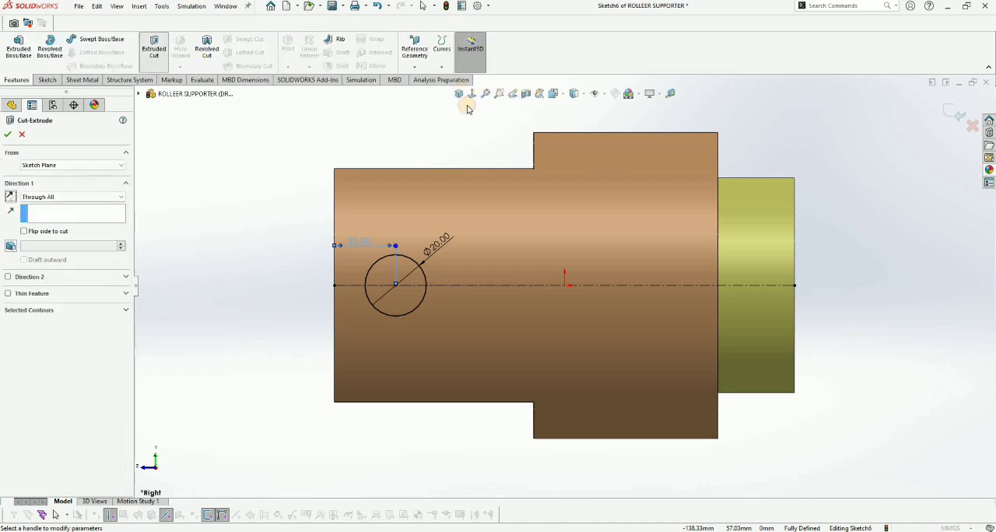
click(70, 198)
key(Return)
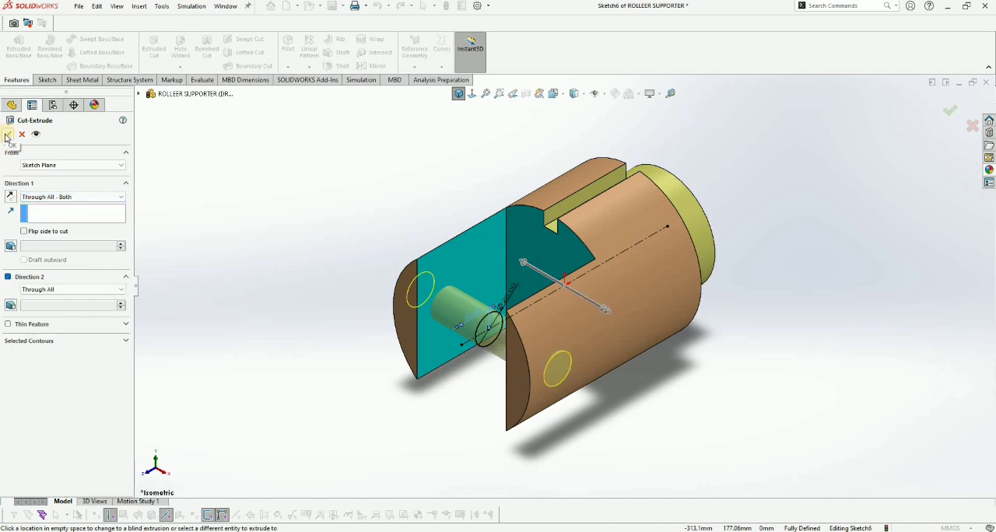
click(398, 200)
key(ctrl+s)
Step: Apply a carbon steel appearance in light red (RGB 255, 128, 128) to the Cut-Extrude4 holes and save the part
click(53, 105)
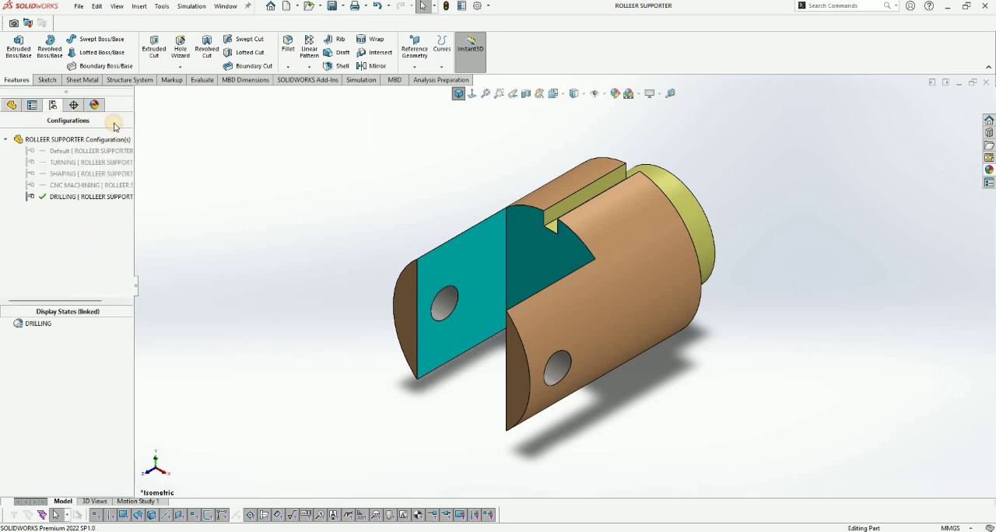
click(94, 105)
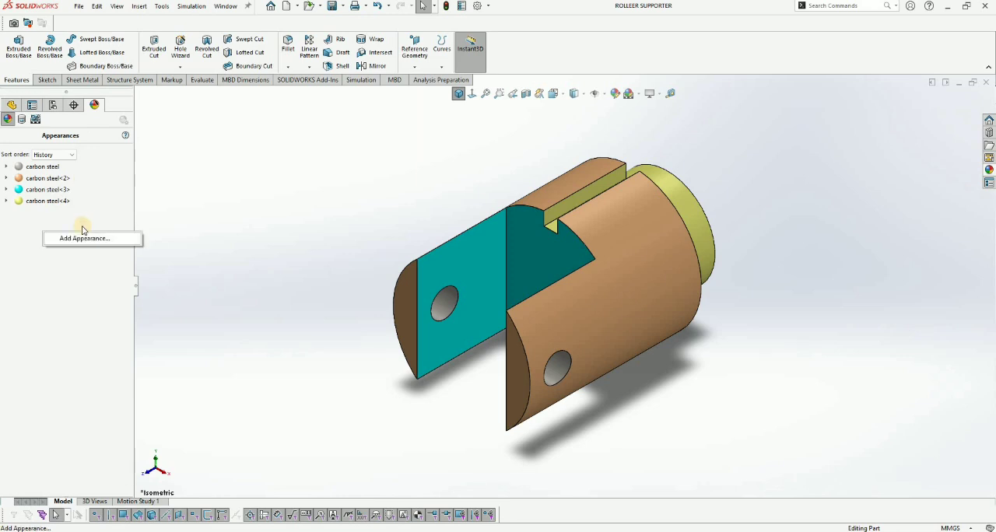
right_click(70, 224)
click(91, 231)
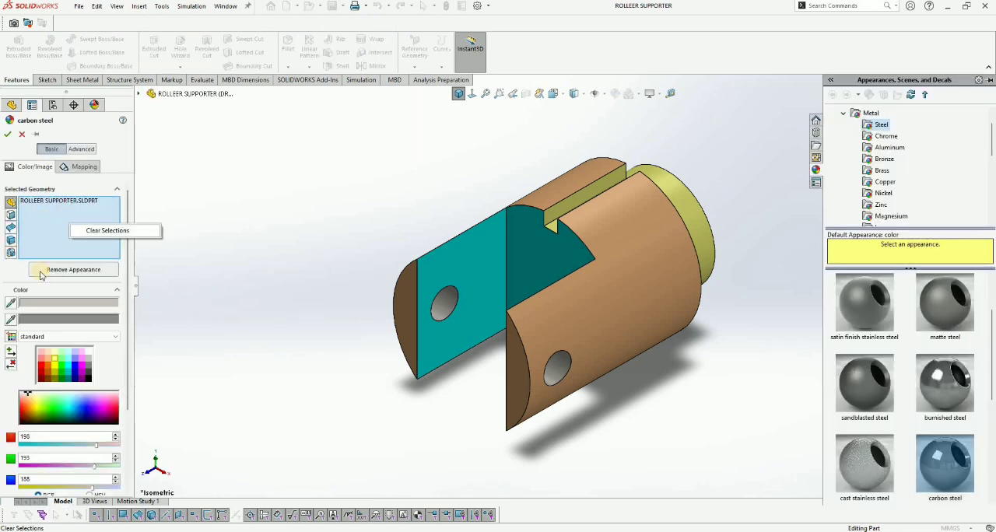
click(10, 303)
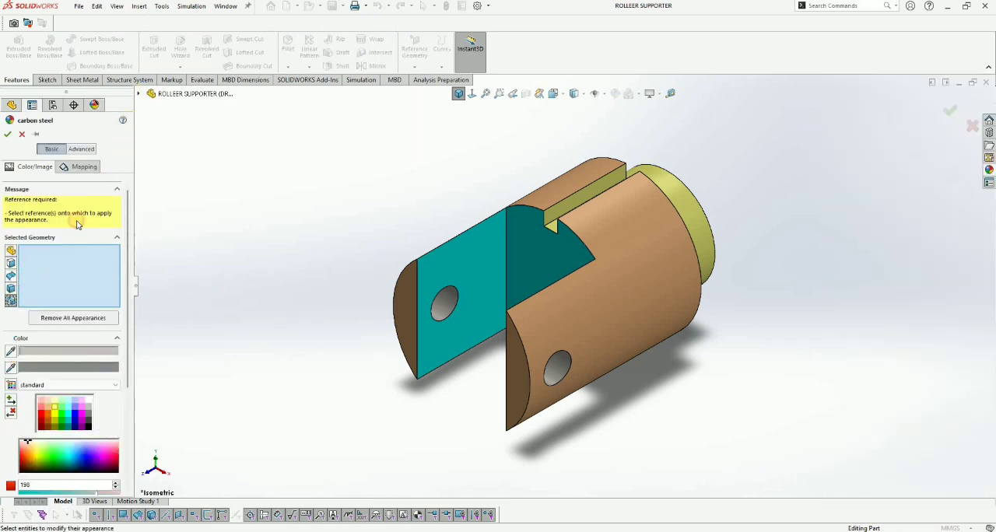
click(10, 302)
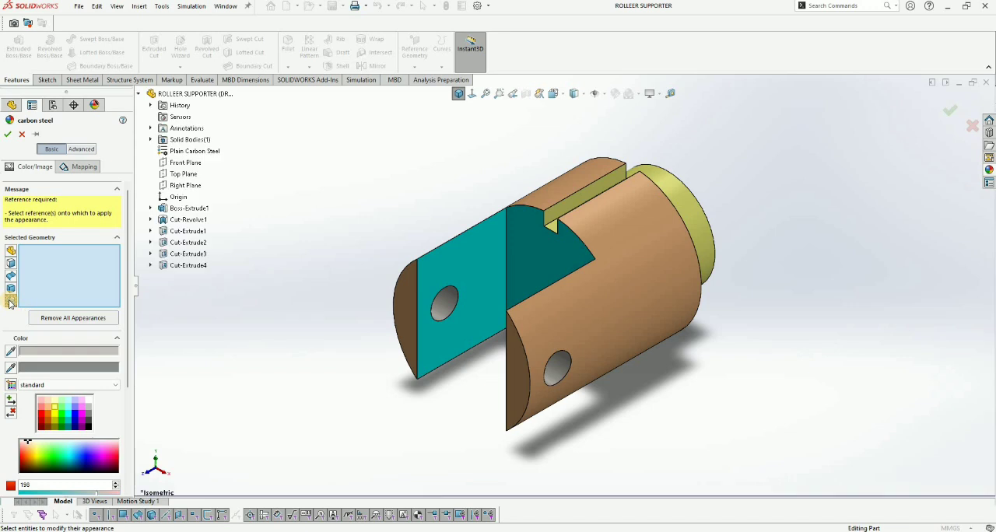
click(189, 265)
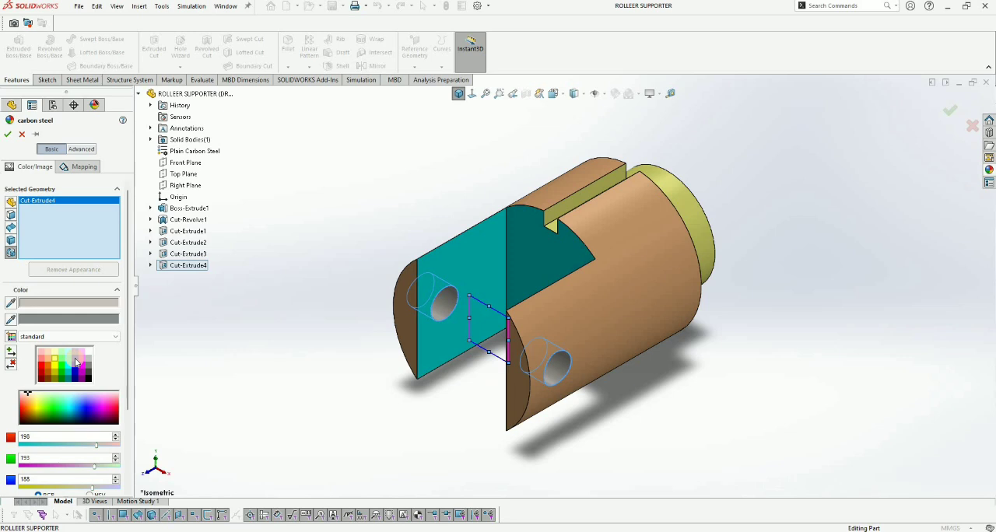
click(76, 359)
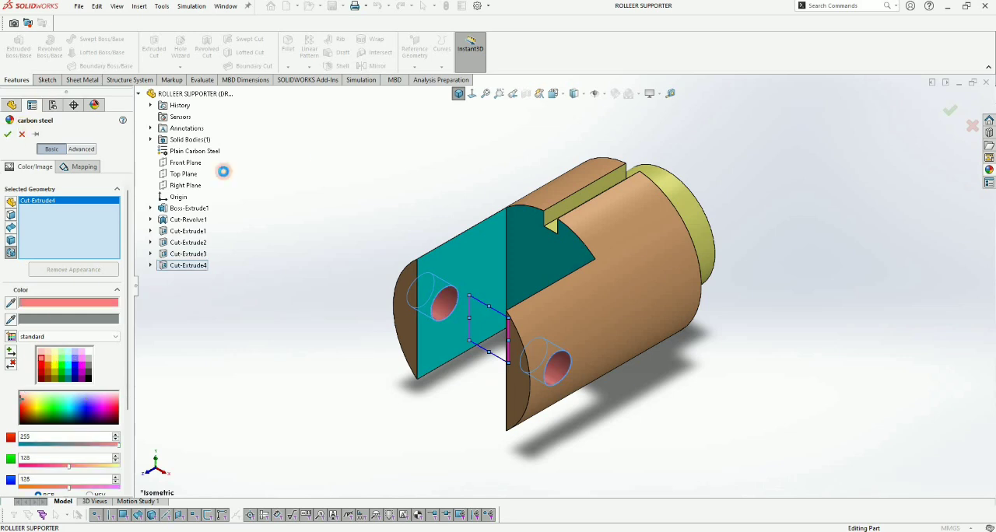
click(14, 107)
click(268, 130)
click(423, 162)
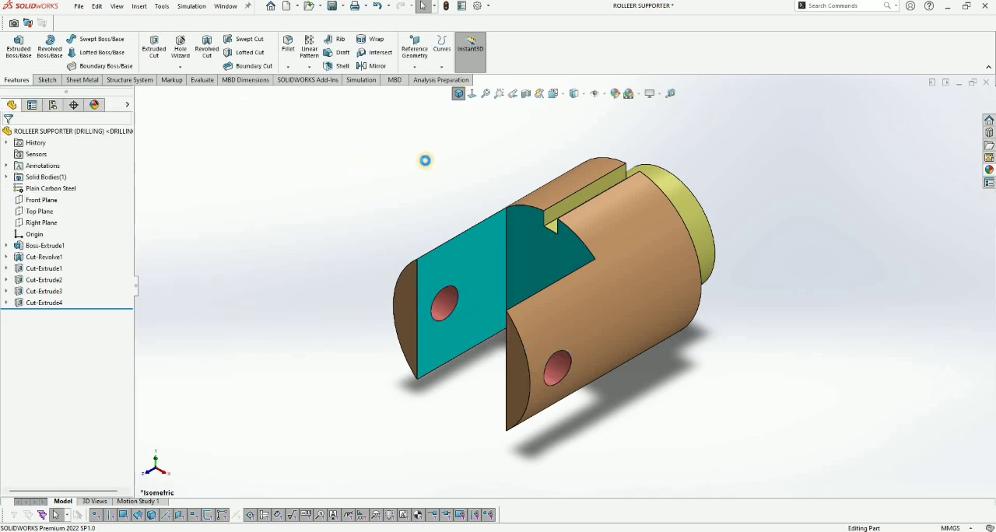
key(ctrl+s)
Step: Activate the Default configuration and look over its model and feature list
double_click(75, 150)
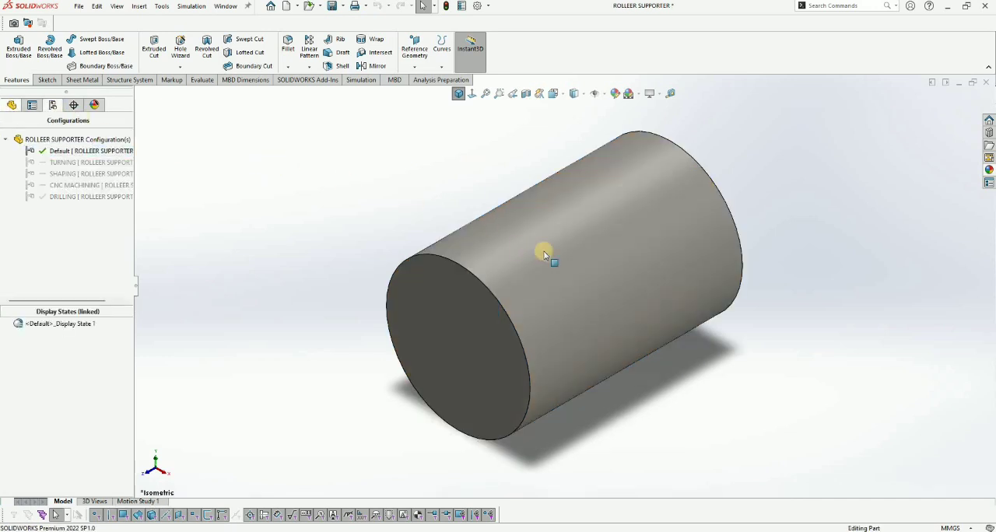
click(681, 230)
scroll(579, 266, up, 2)
scroll(678, 238, down, 1)
click(396, 240)
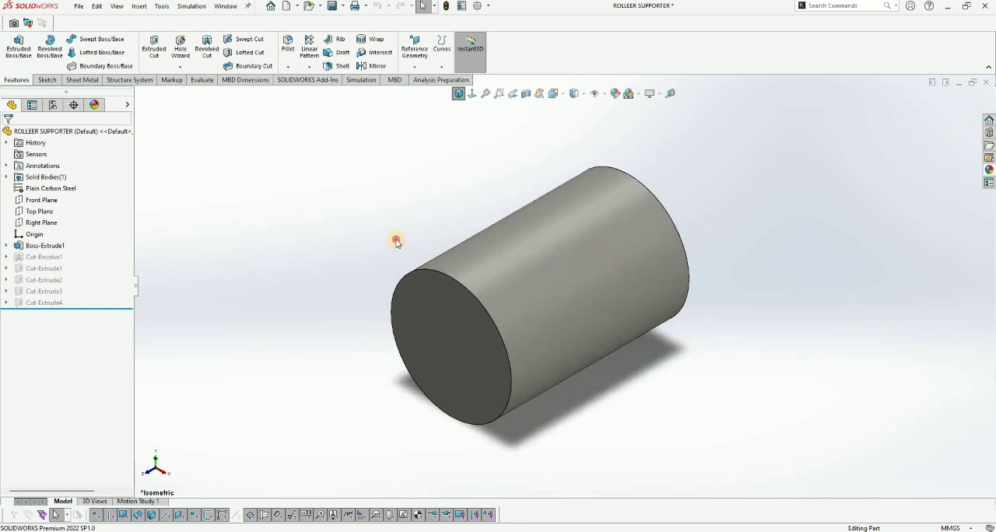
scroll(574, 290, up, 1)
scroll(542, 322, down, 1)
scroll(410, 215, up, 1)
click(410, 214)
scroll(410, 214, down, 1)
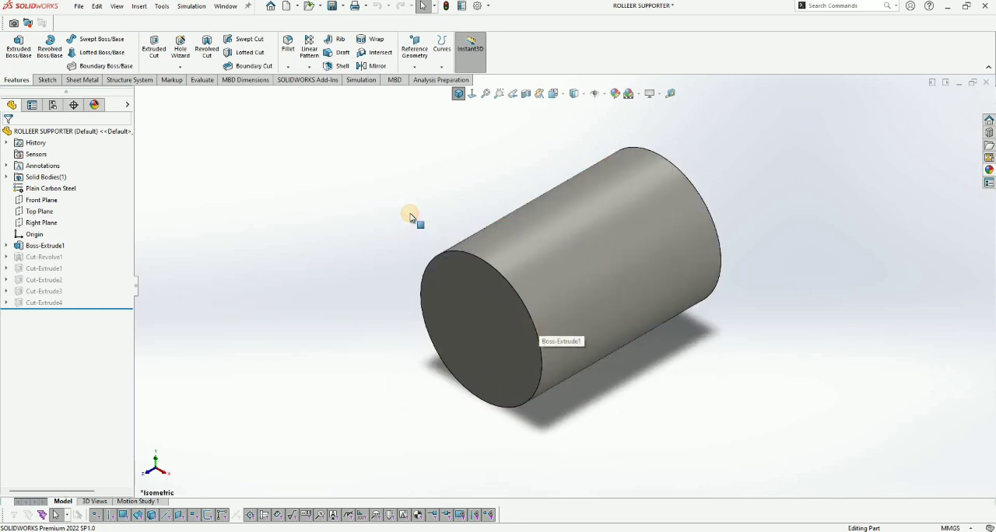
click(255, 214)
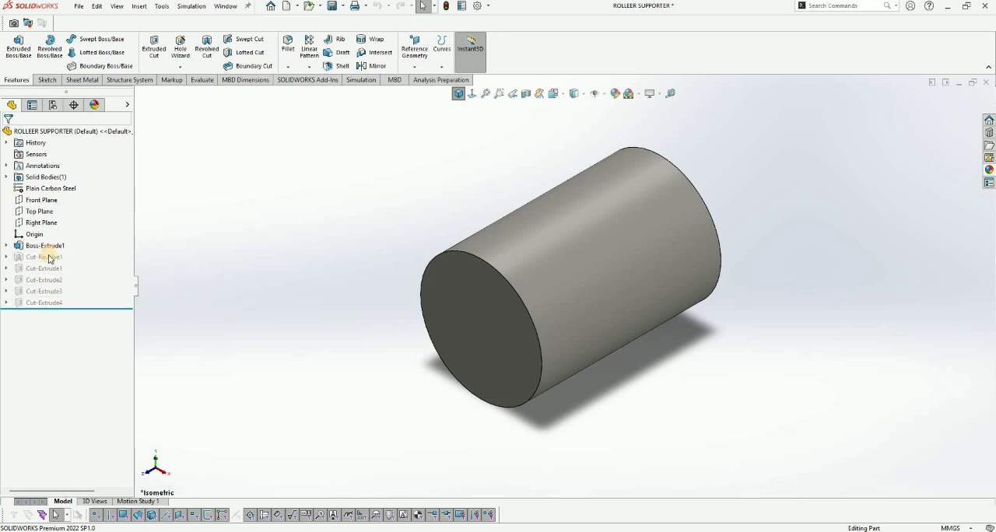
Step: Add a new configuration named RAW MATERIAL to the part
click(54, 105)
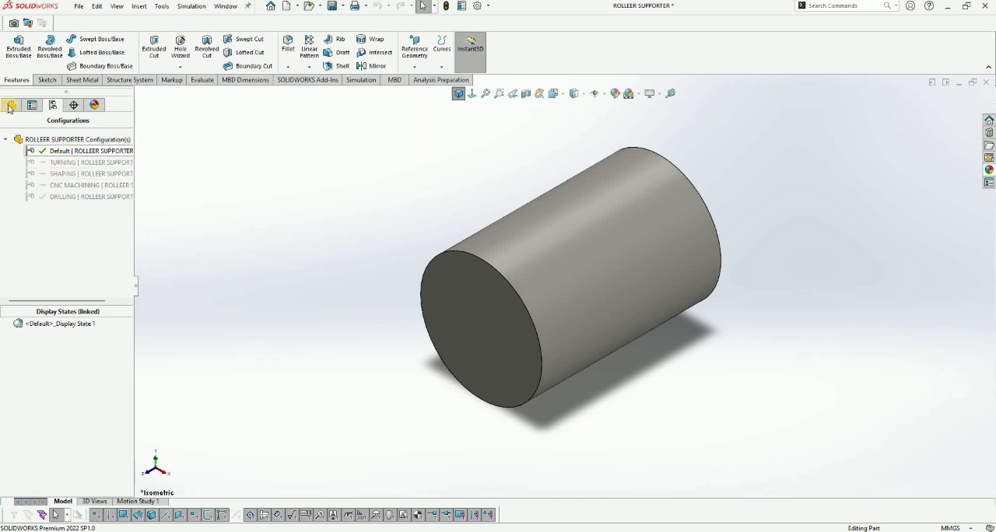
right_click(75, 236)
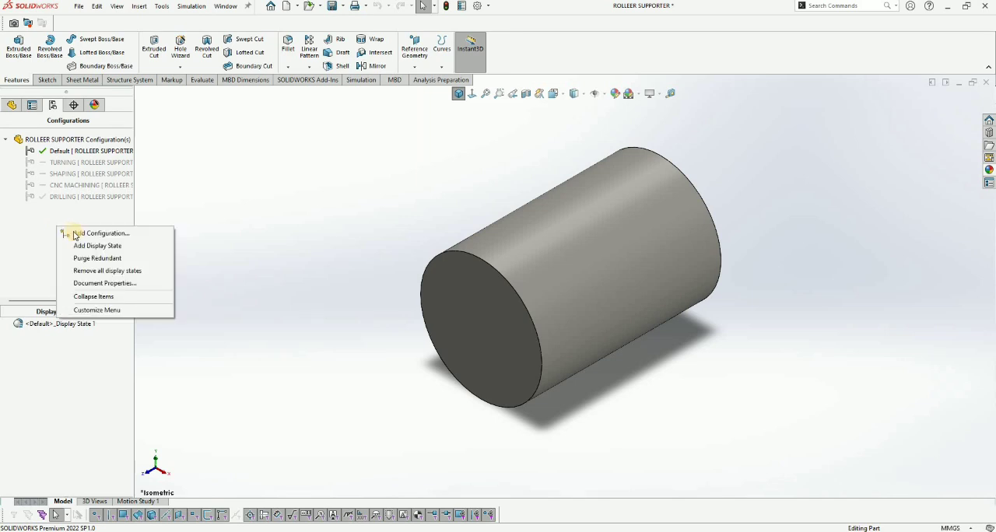
click(73, 227)
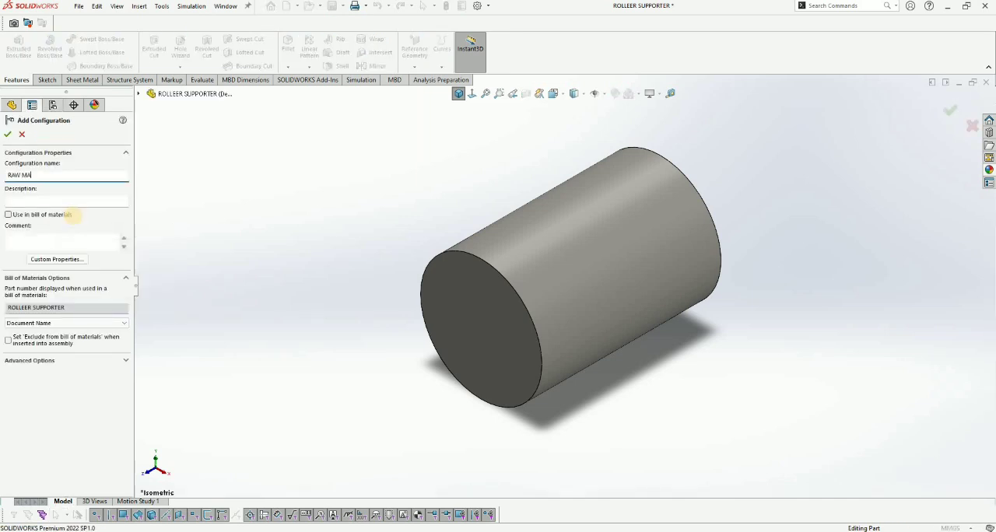
text(RAW MATERIAL)
key(Return)
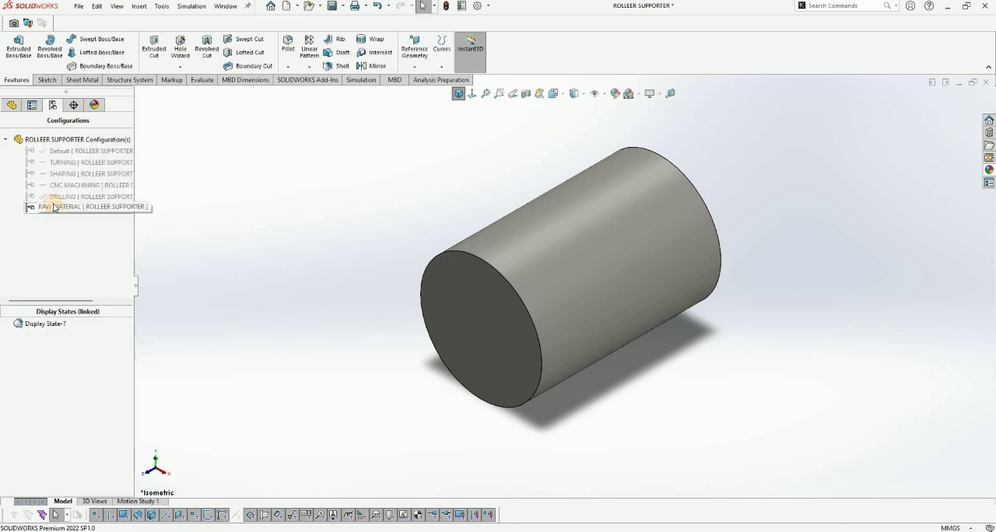
Step: Move the RAW MATERIAL configuration directly below Default in the configuration list
drag(56, 166, 60, 153)
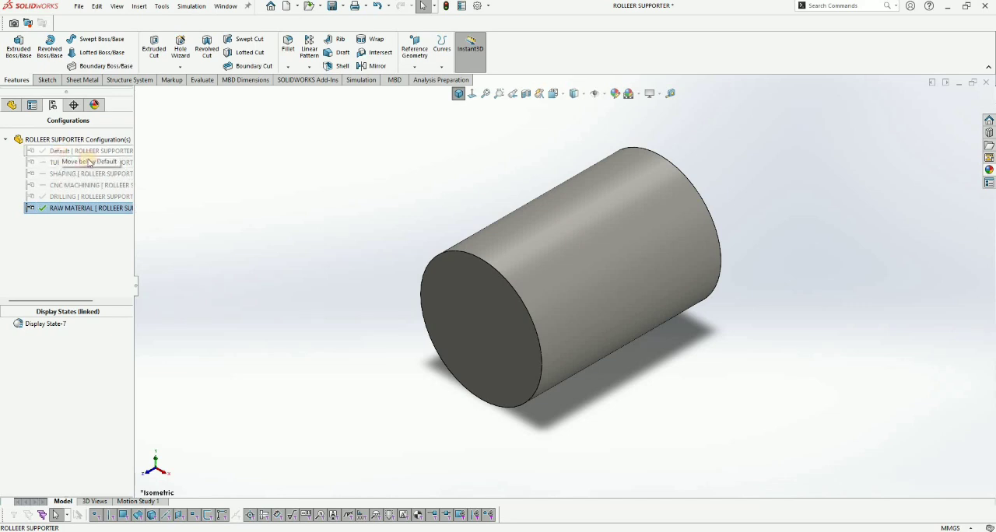
drag(174, 165, 67, 162)
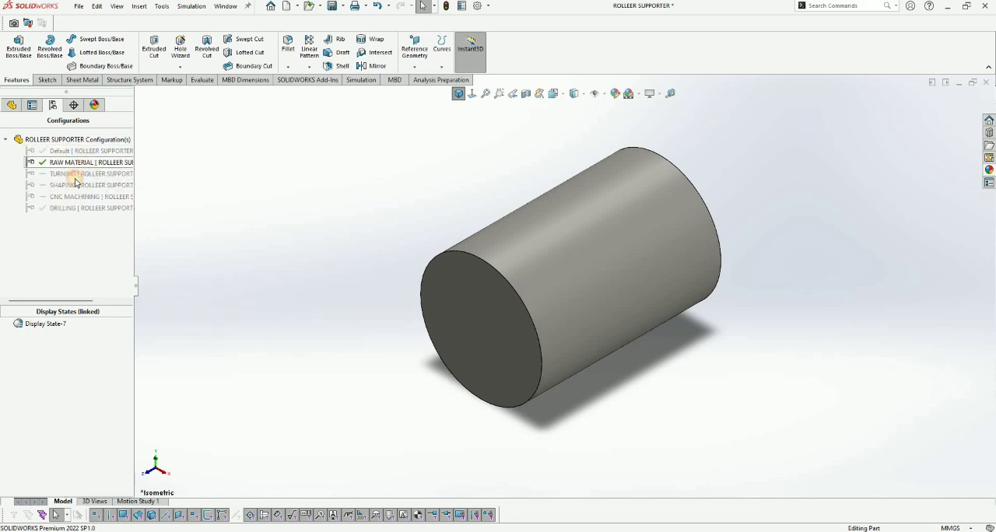
click(76, 176)
click(75, 209)
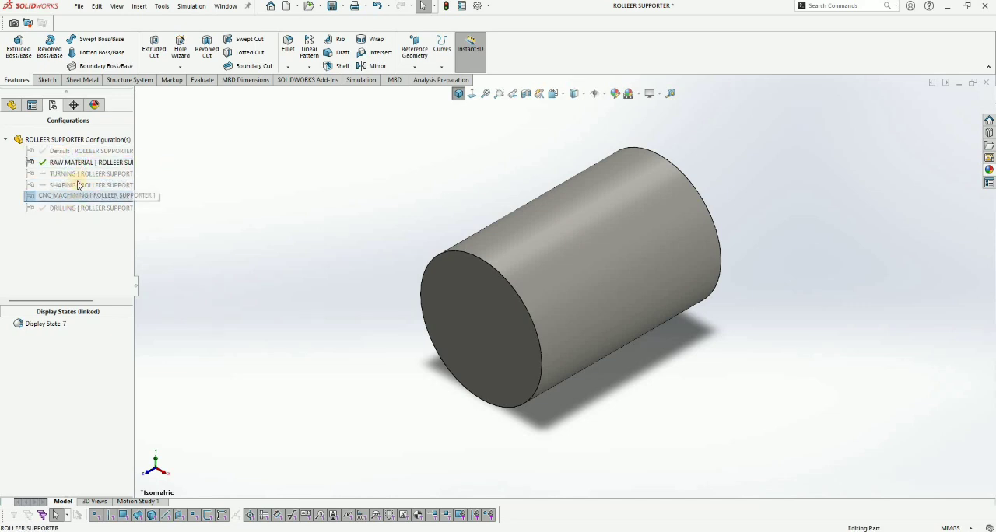
click(77, 159)
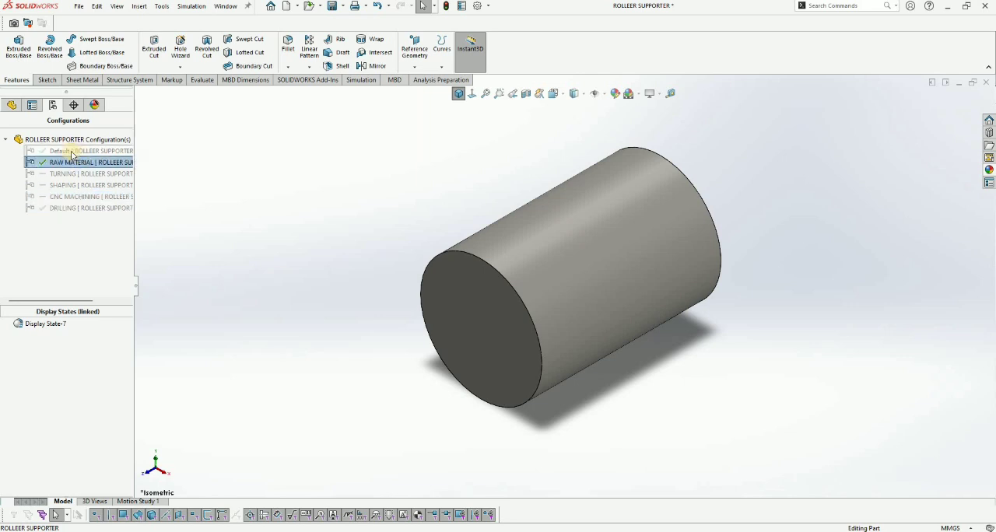
Step: Activate the Default configuration and unsuppress Cut-Revolve1 and Cut-Extrude1 in it
double_click(60, 152)
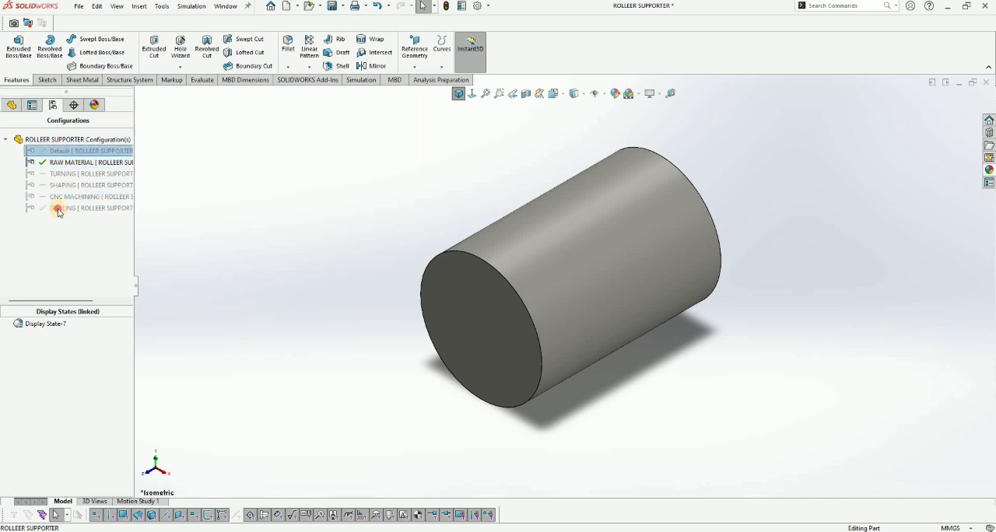
click(12, 105)
click(45, 258)
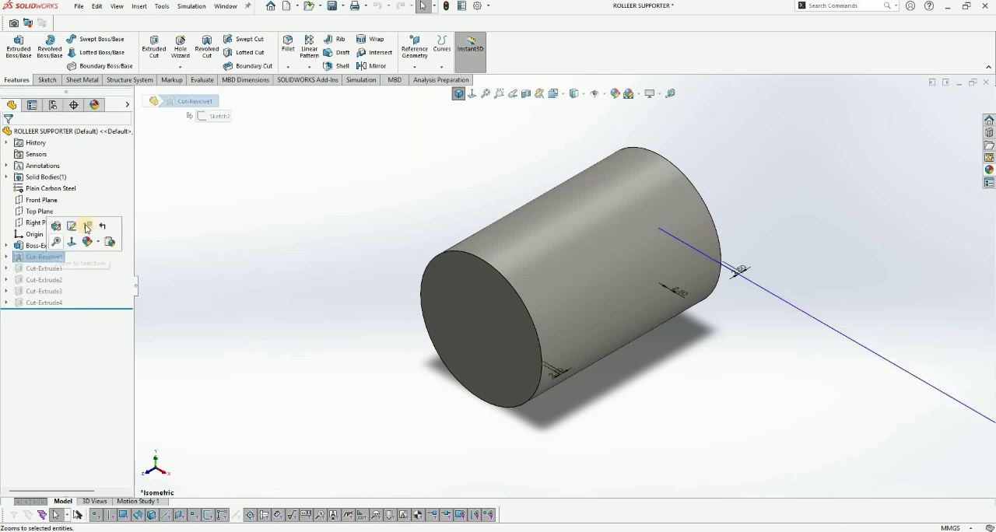
click(87, 225)
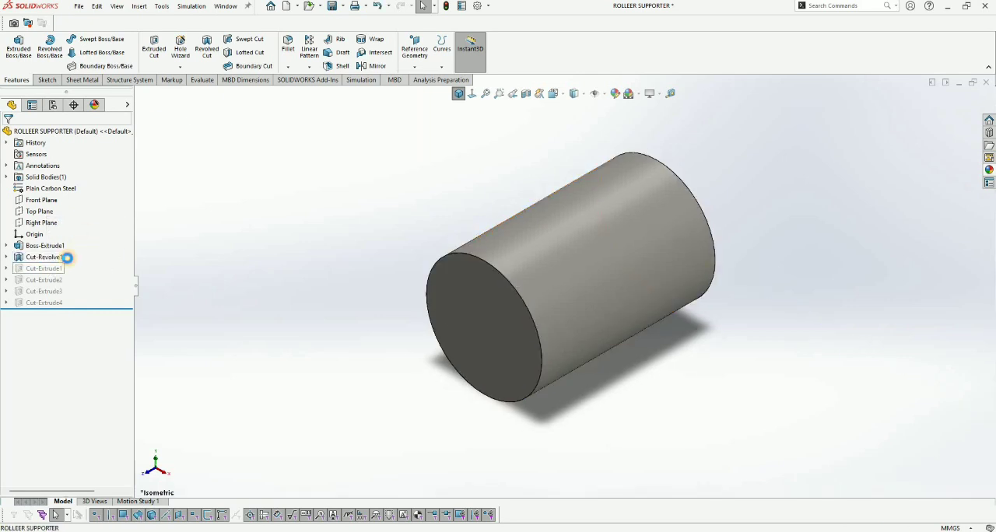
click(44, 269)
click(85, 259)
Step: Unsuppress Cut-Extrude2, Cut-Extrude3 and Cut-Extrude4 in the Default configuration and save the part
click(44, 281)
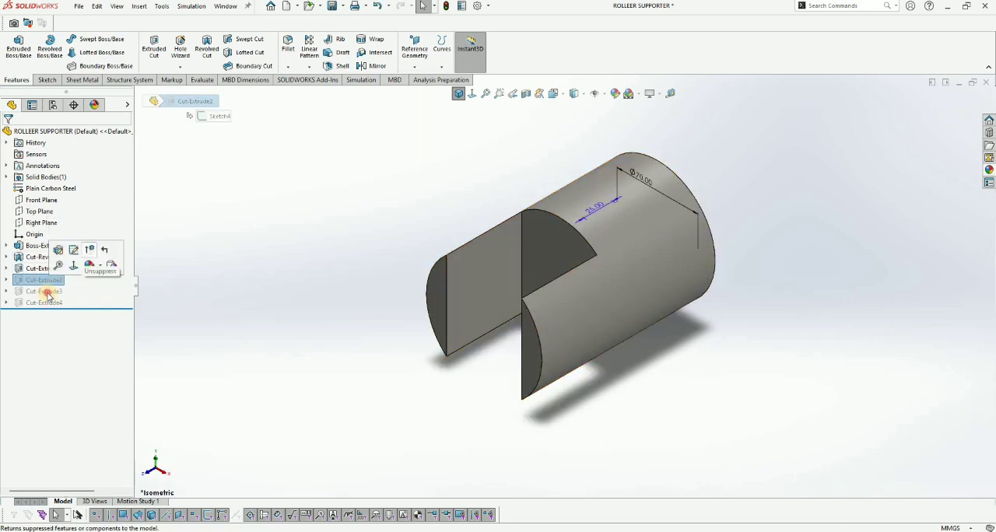
click(87, 257)
click(44, 291)
click(92, 263)
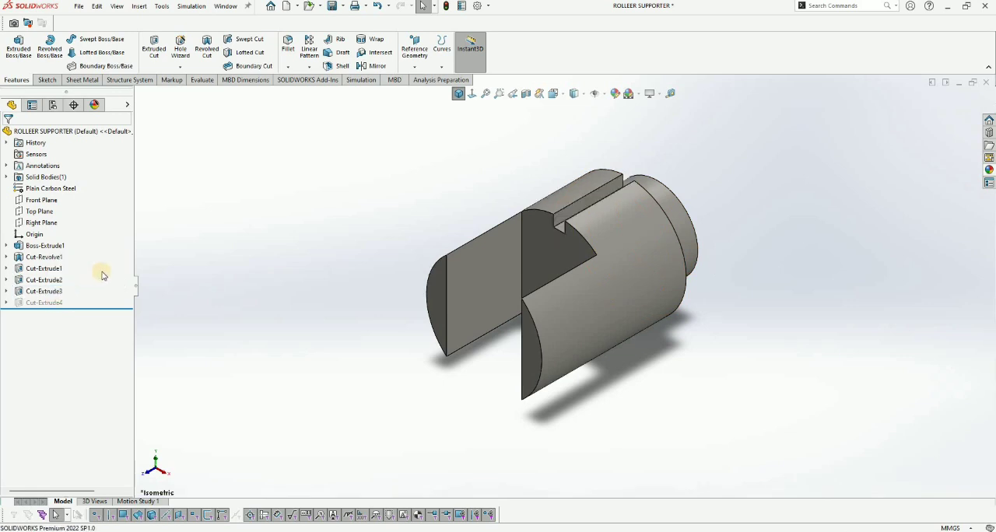
click(45, 302)
click(458, 95)
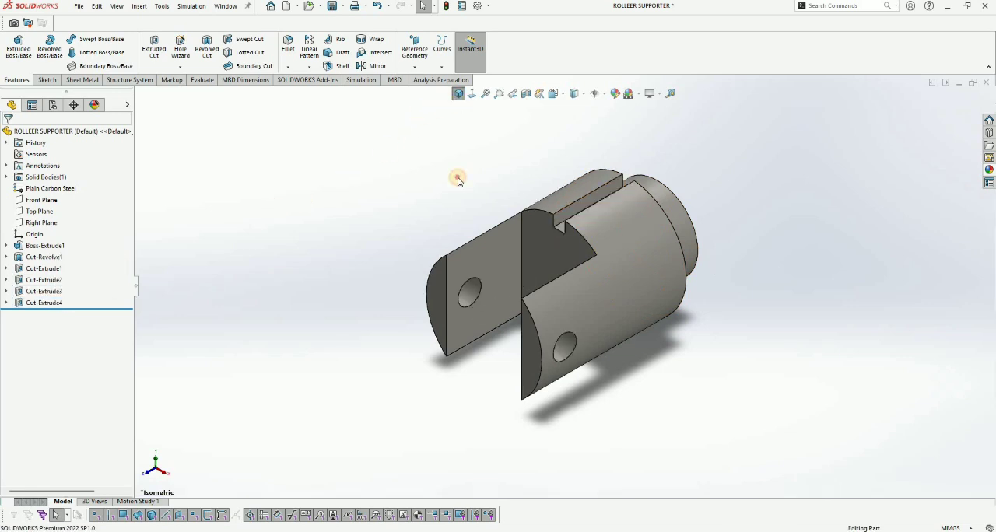
key(ctrl+s)
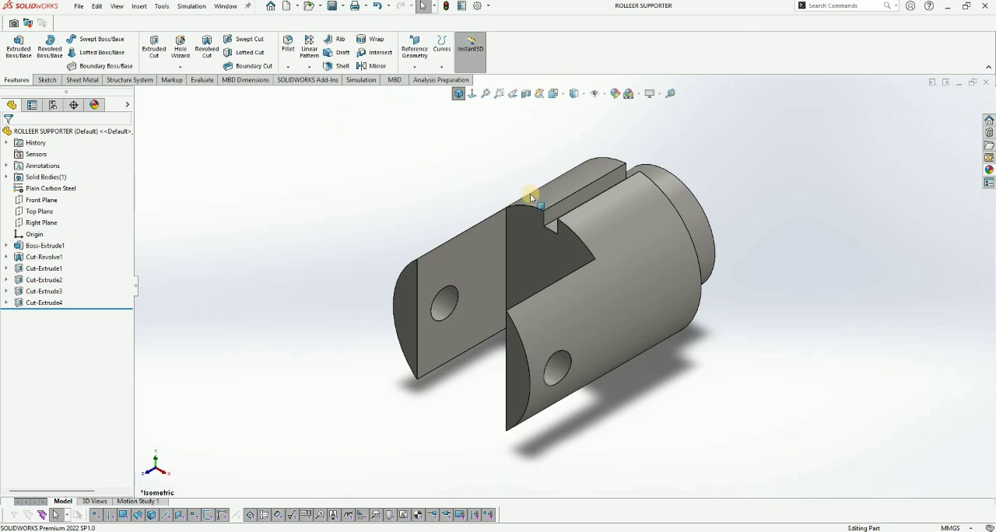
Step: Activate the RAW MATERIAL, TURNING, SHAPING, CNC MACHINING and DRILLING configurations in turn to review each machining stage
click(53, 105)
click(64, 161)
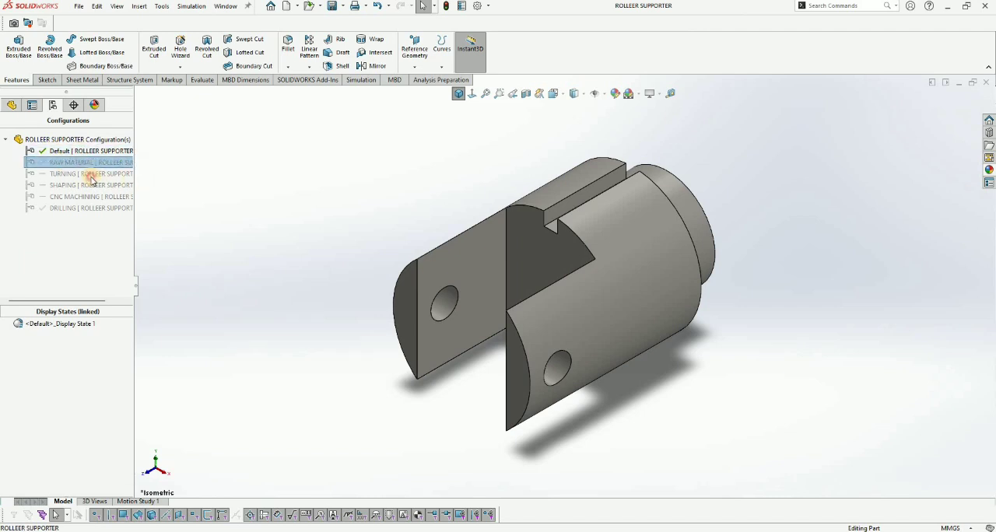
double_click(71, 164)
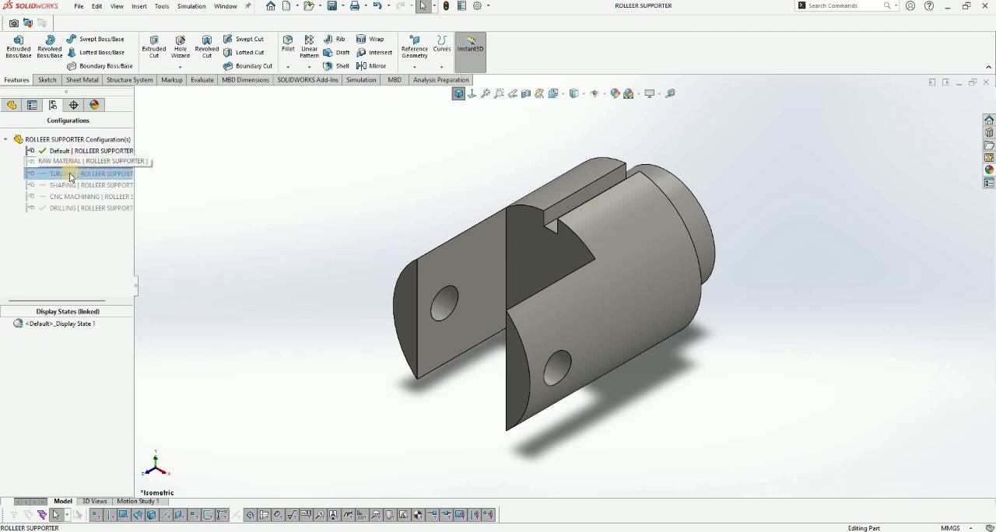
double_click(69, 174)
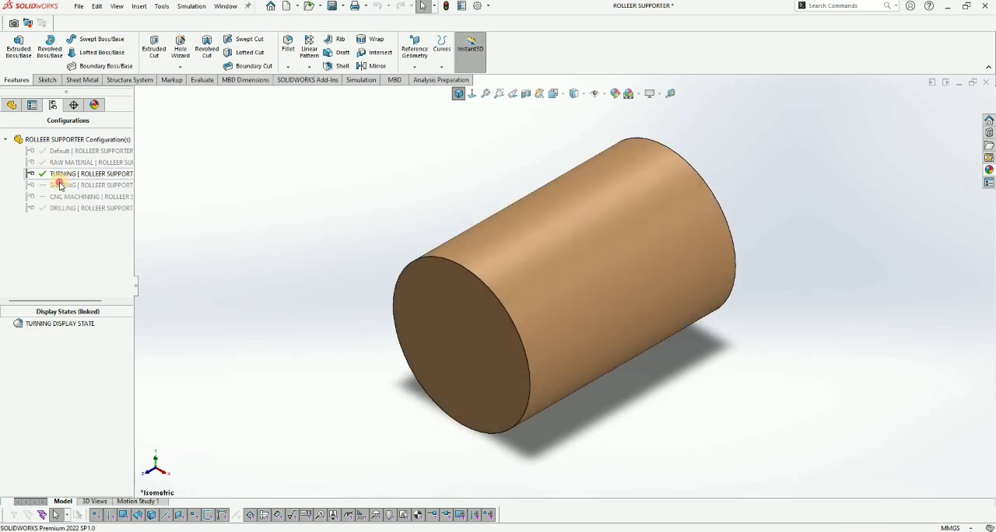
double_click(78, 186)
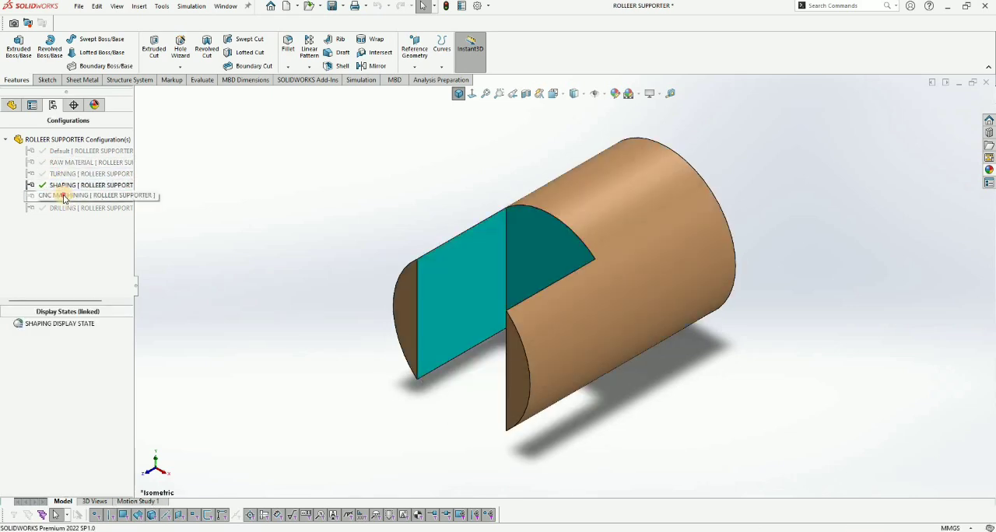
double_click(65, 196)
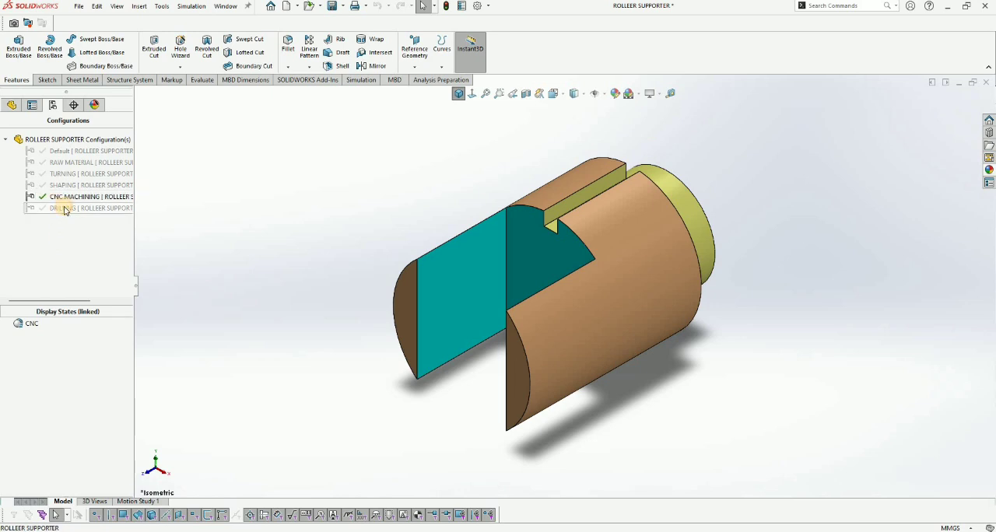
double_click(65, 209)
Step: Make Default the active configuration again and save the part
click(58, 152)
double_click(70, 151)
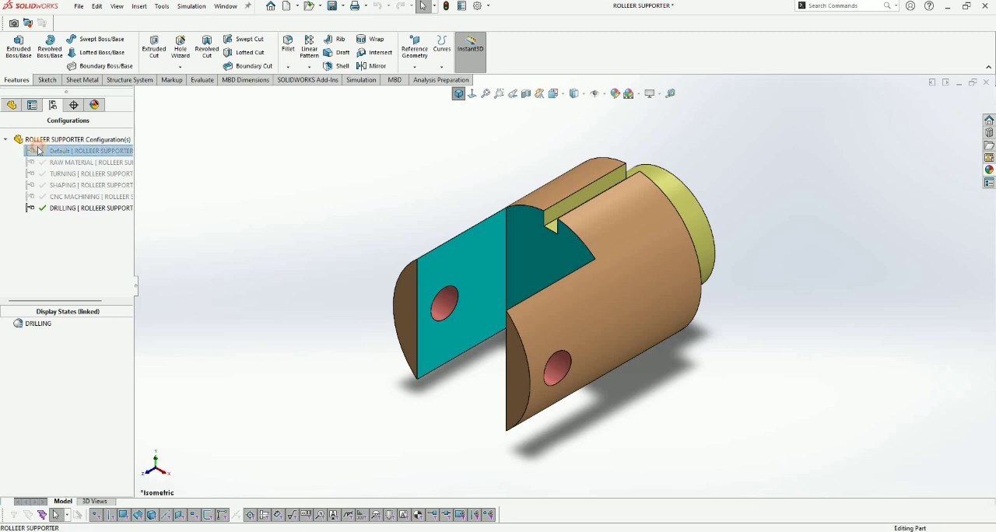
click(458, 97)
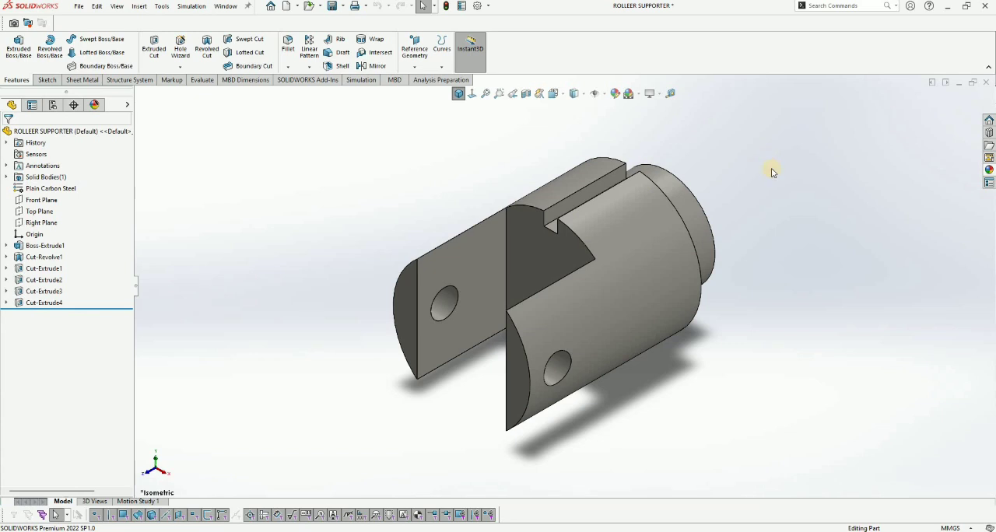
key(ctrl+s)
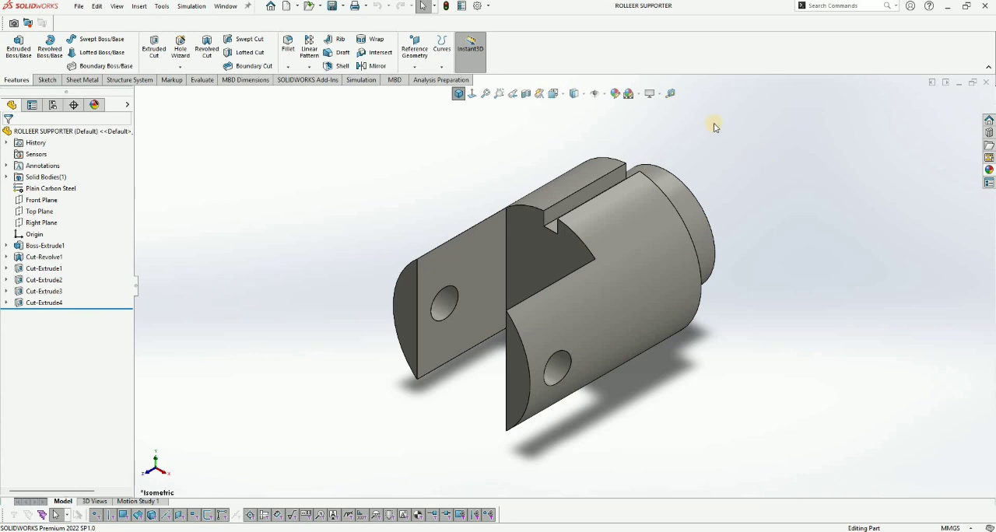